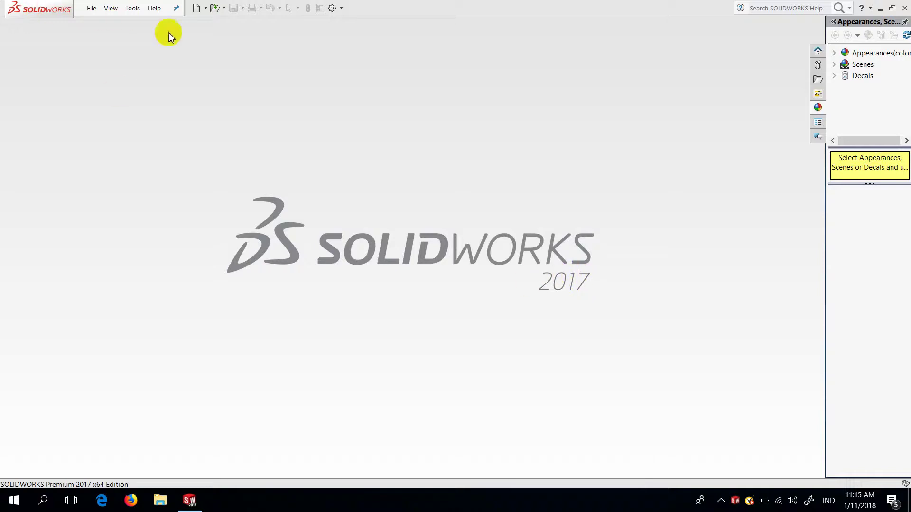
Create a new Part document, Part1, from the New SOLIDWORKS Document dialog.
{"action": "left_click", "coordinate": [195, 9]}
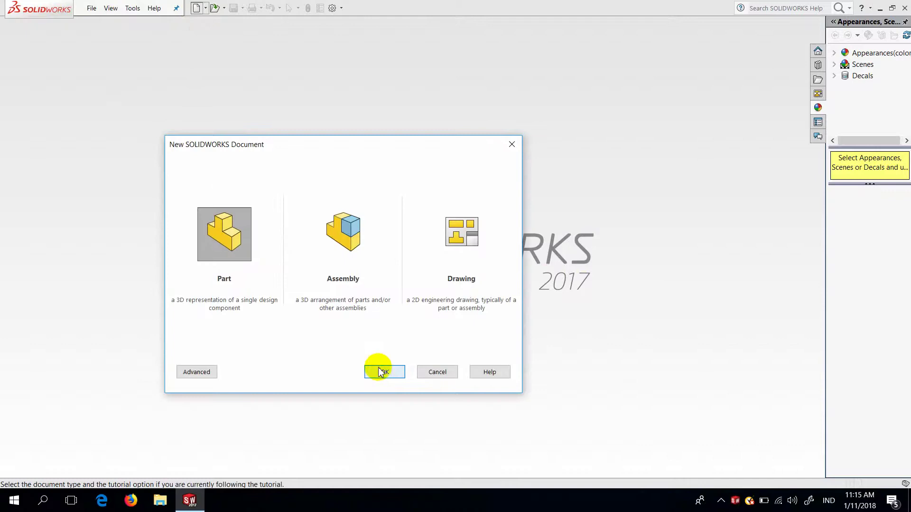
{"action": "left_click", "coordinate": [381, 372]}
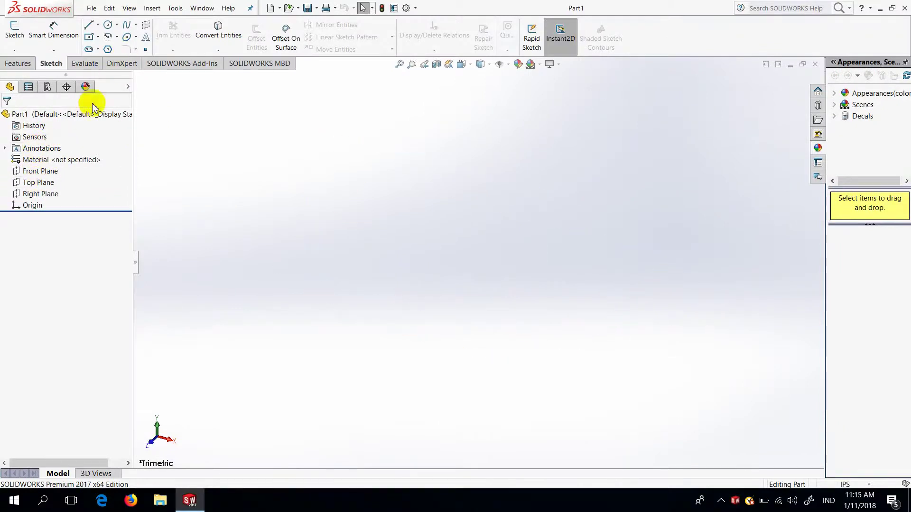
Sketch a corner rectangle on the Front Plane with its first corner at the origin.
{"action": "left_click", "coordinate": [45, 172]}
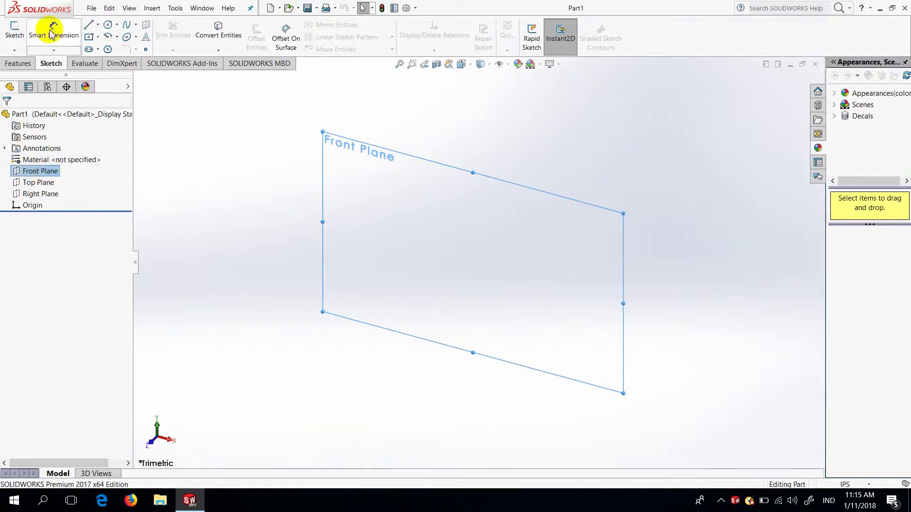
{"action": "left_click", "coordinate": [14, 27]}
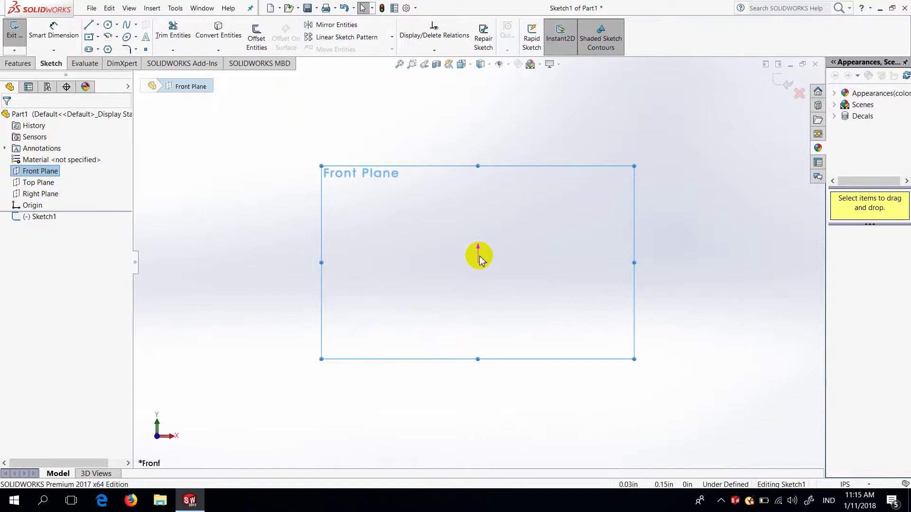
{"action": "left_click", "coordinate": [98, 37]}
{"action": "left_click", "coordinate": [95, 49]}
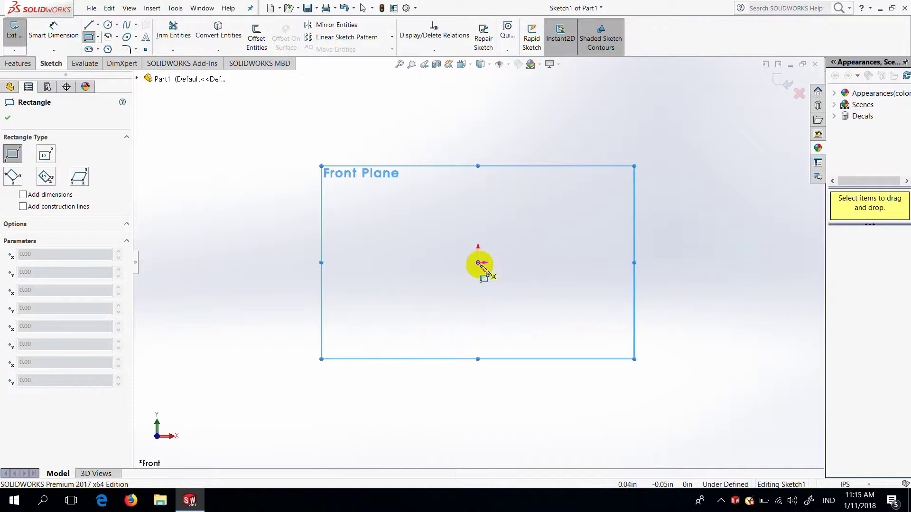
{"action": "left_click", "coordinate": [478, 263]}
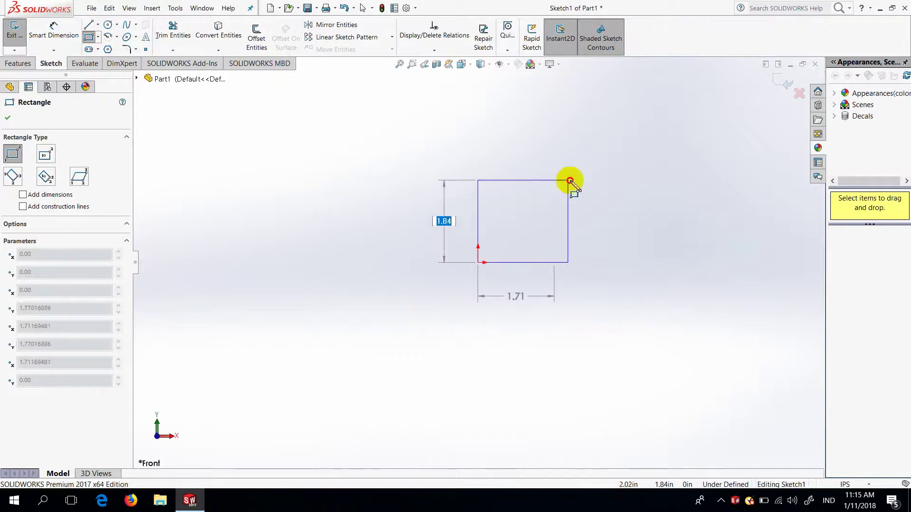
{"action": "left_click", "coordinate": [656, 151]}
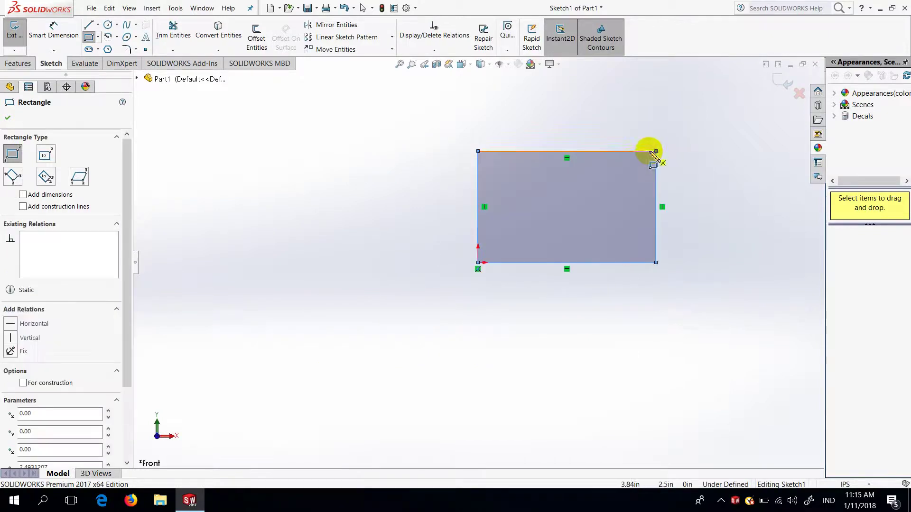
{"action": "left_click", "coordinate": [70, 41]}
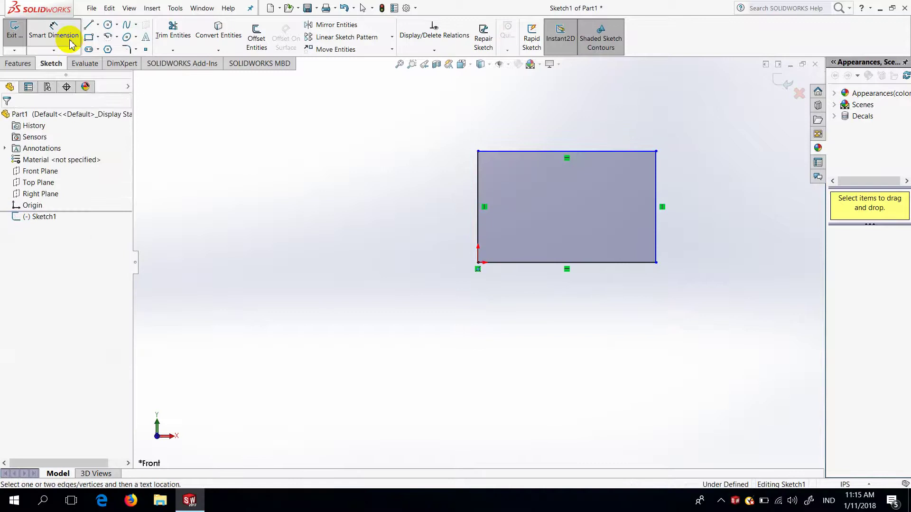
Dimension the rectangle's top and right edges to 50 each, making a 50 × 50 square.
{"action": "left_click", "coordinate": [541, 152]}
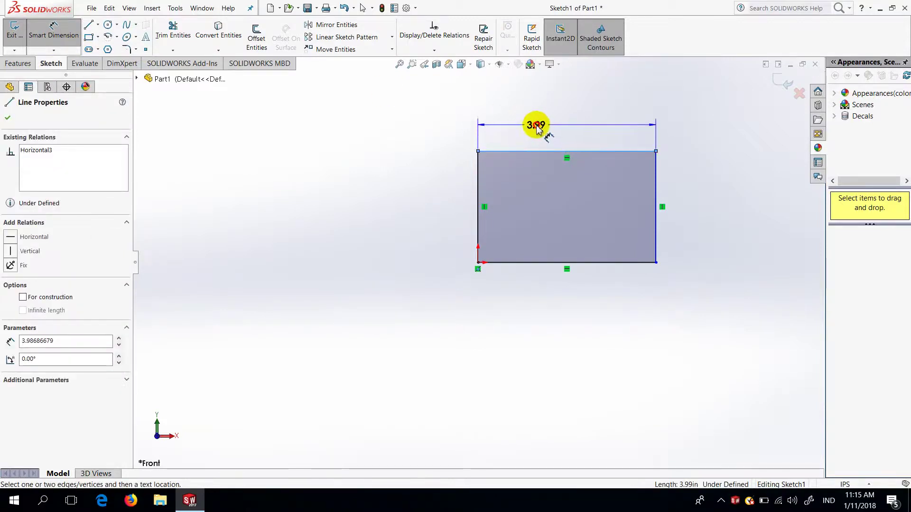
{"action": "left_click", "coordinate": [539, 127]}
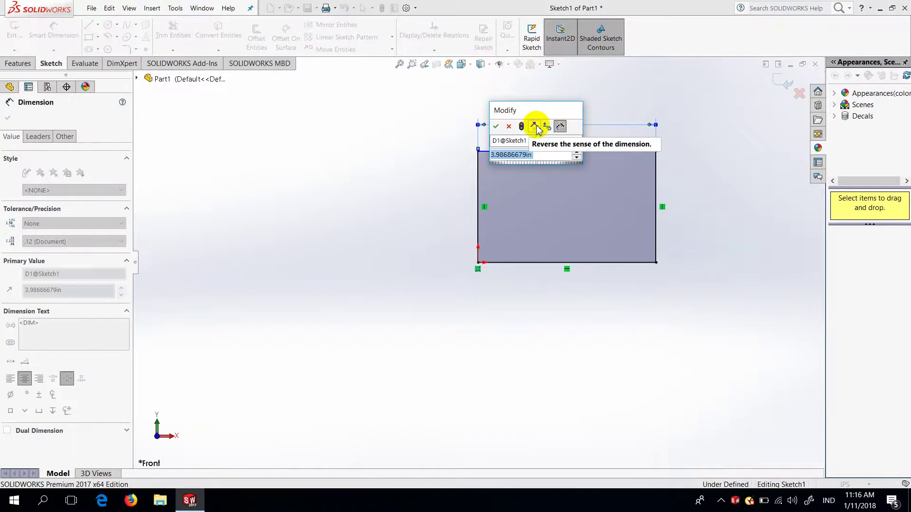
{"action": "type", "text": "5"}
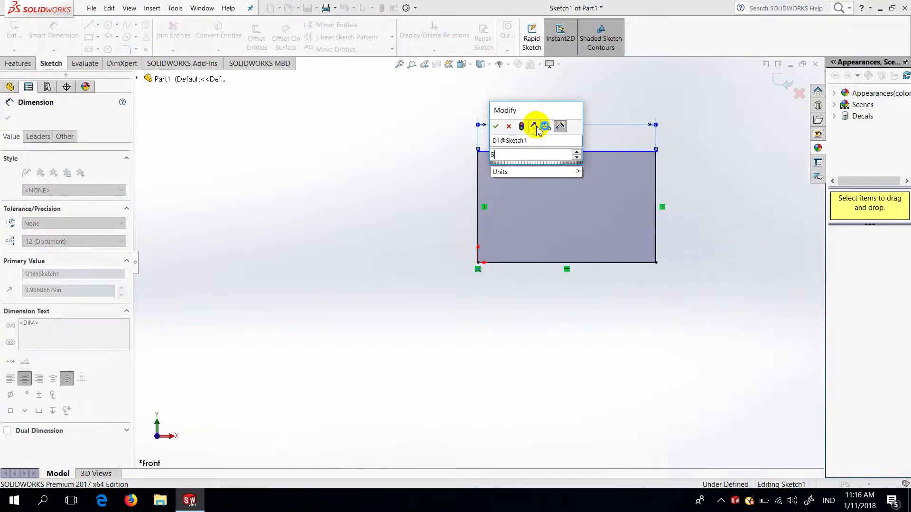
{"action": "type", "text": "0"}
{"action": "key", "text": "Return"}
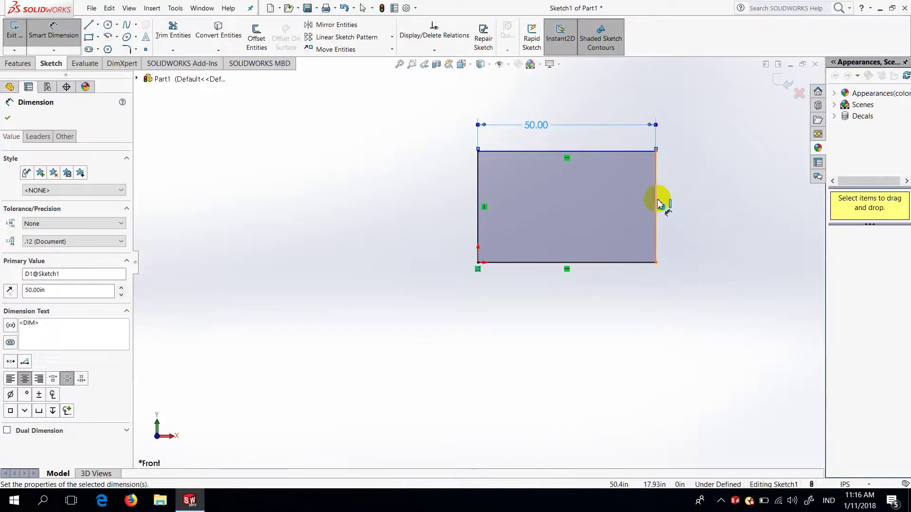
{"action": "left_click", "coordinate": [659, 204]}
{"action": "left_click", "coordinate": [682, 198]}
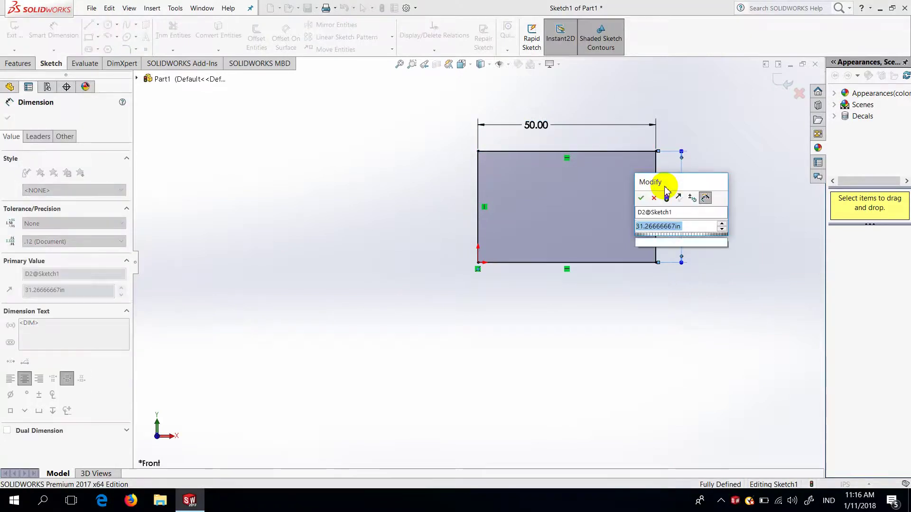
{"action": "type", "text": "50"}
{"action": "key", "text": "Return"}
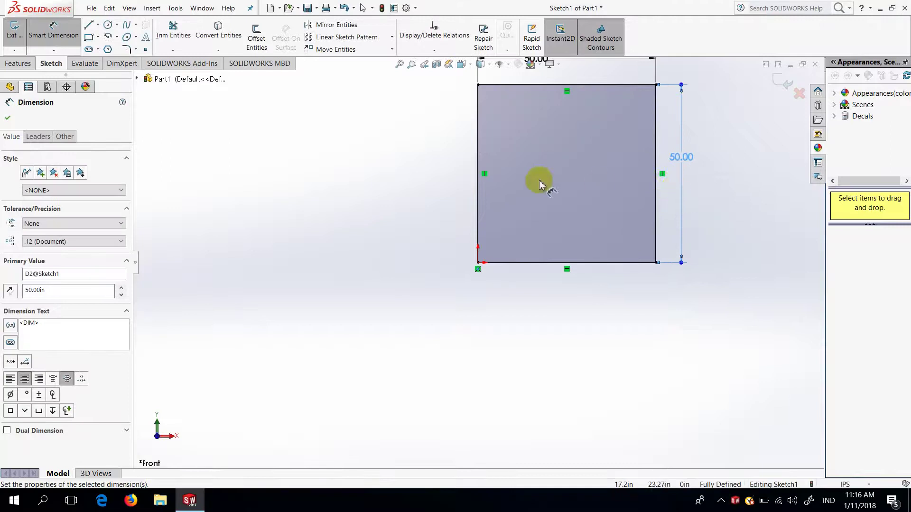
Return the view to Normal To the sketch and finish dimensioning.
{"action": "middle_click_drag", "start_coordinate": [539, 184], "coordinate": [517, 231]}
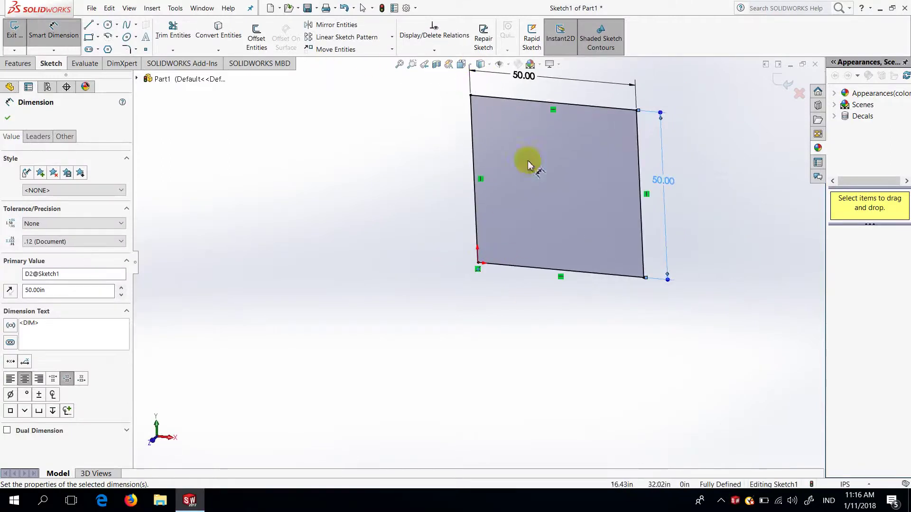
{"action": "mouse_move", "coordinate": [530, 165]}
{"action": "middle_mouse_down"}
{"action": "mouse_move", "coordinate": [494, 177]}
{"action": "mouse_move", "coordinate": [482, 193]}
{"action": "middle_mouse_up"}
{"action": "key", "text": "space"}
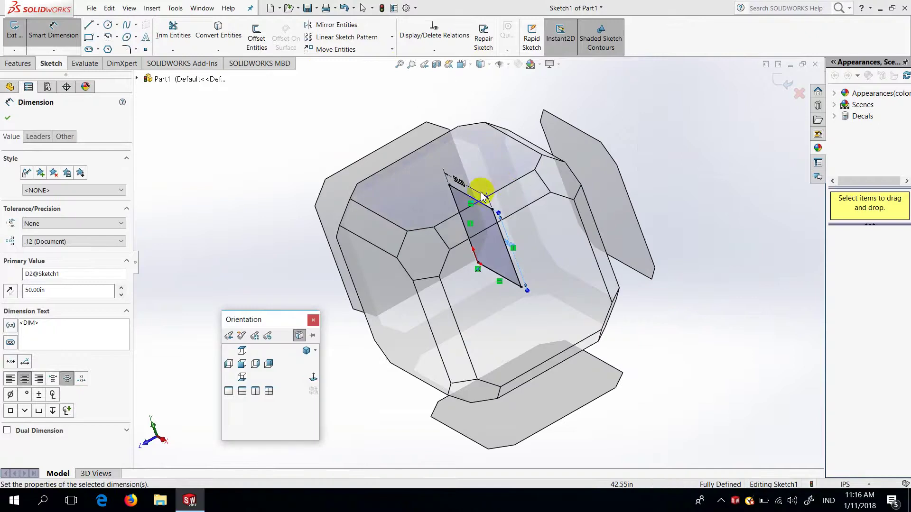
{"action": "left_click", "coordinate": [314, 382]}
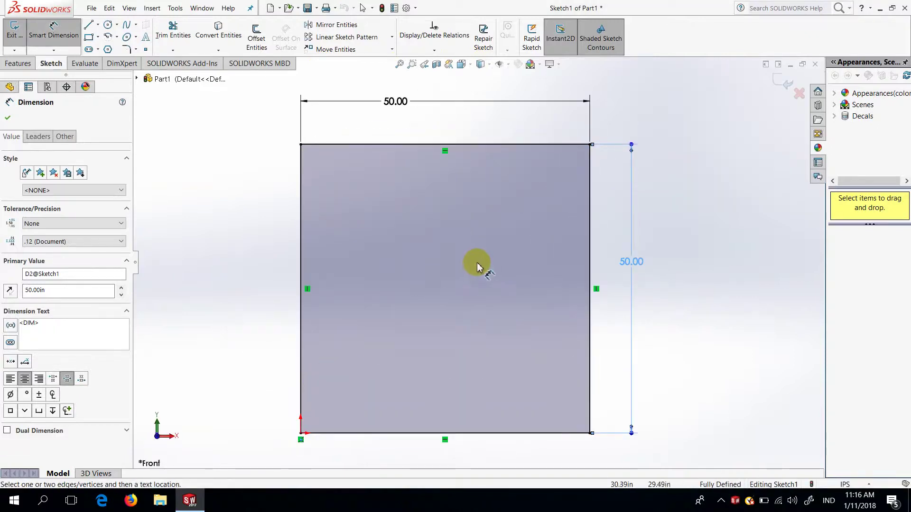
{"action": "left_click", "coordinate": [5, 117]}
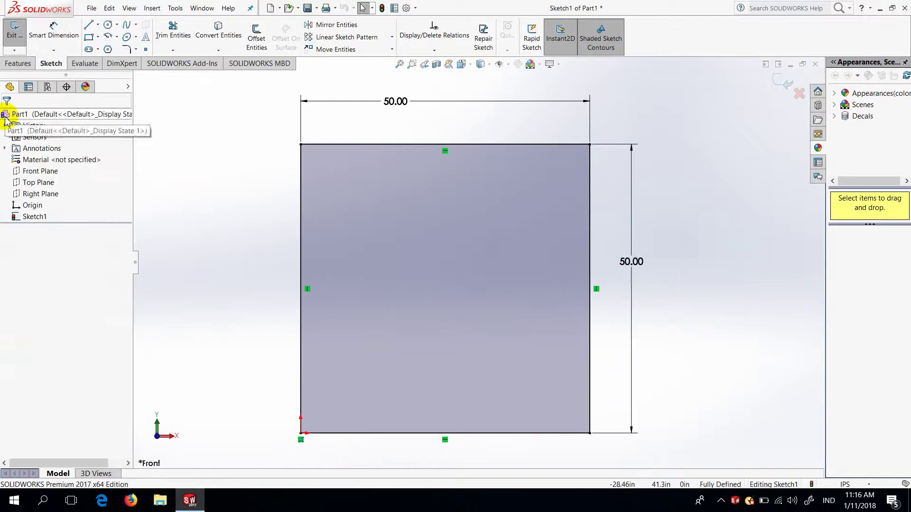
Extrude the square sketch 30 in Blind into Boss-Extrude1.
{"action": "left_click", "coordinate": [9, 66]}
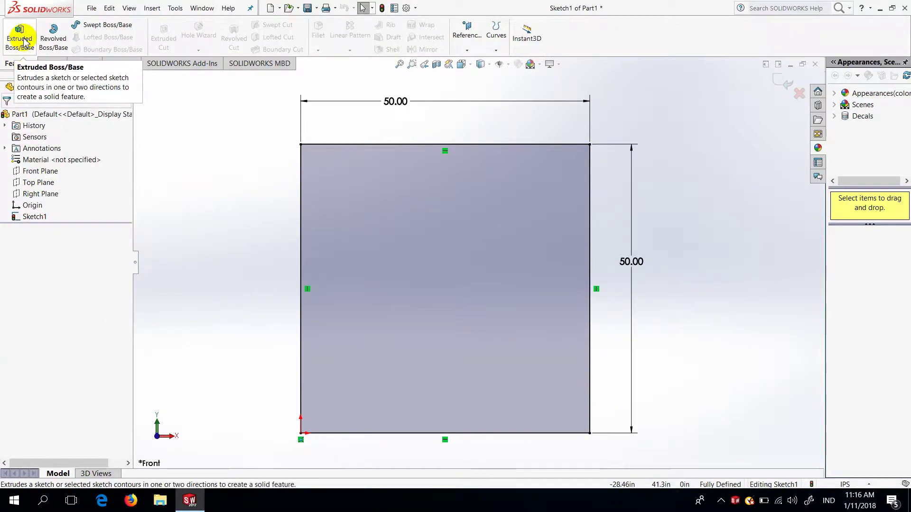
{"action": "left_click", "coordinate": [23, 41]}
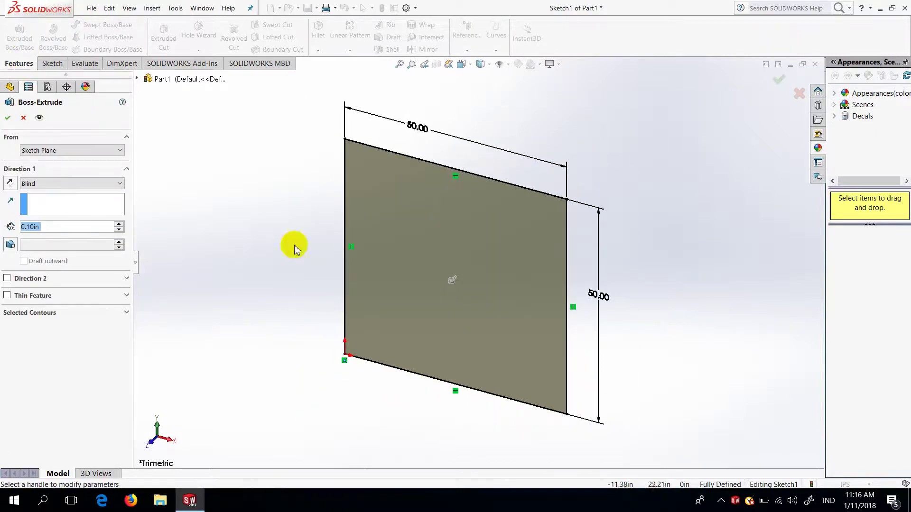
{"action": "mouse_move", "coordinate": [458, 273]}
{"action": "middle_mouse_down"}
{"action": "mouse_move", "coordinate": [533, 167]}
{"action": "mouse_move", "coordinate": [514, 215]}
{"action": "mouse_move", "coordinate": [539, 171]}
{"action": "mouse_move", "coordinate": [464, 280]}
{"action": "middle_mouse_up"}
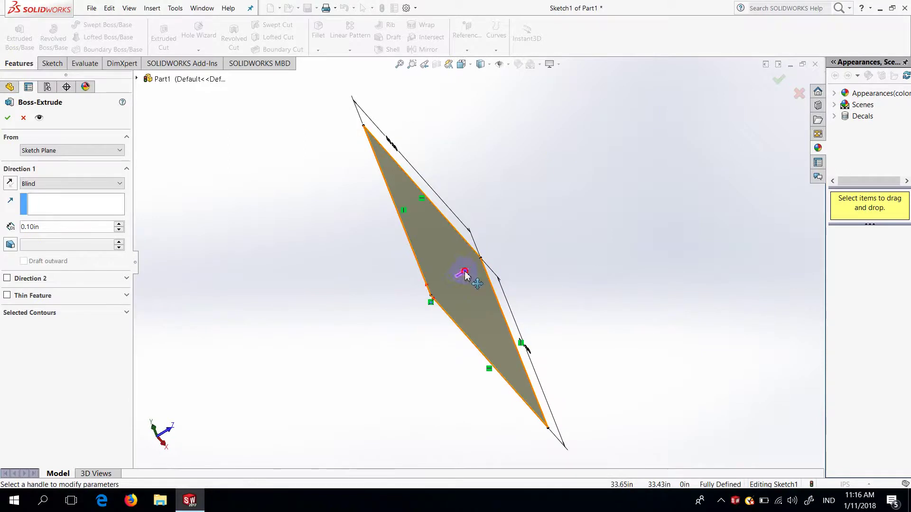
{"action": "left_click", "coordinate": [465, 274]}
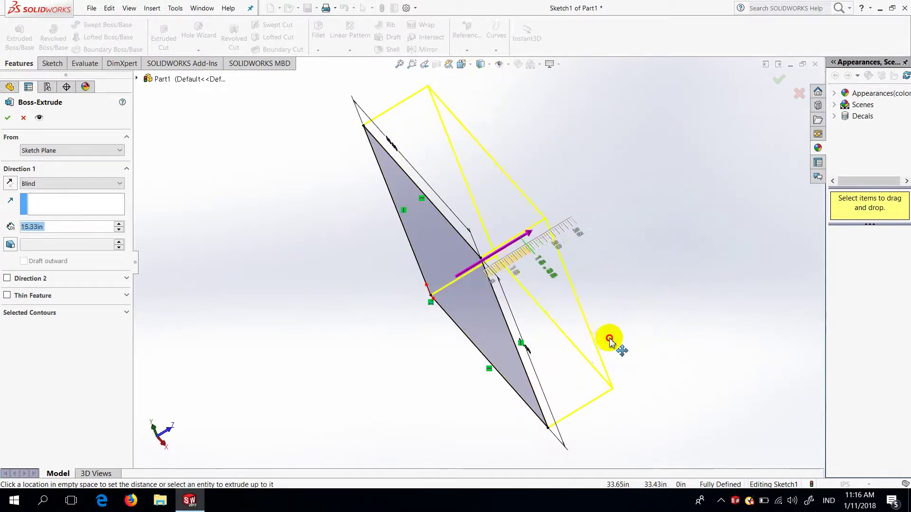
{"action": "left_click", "coordinate": [636, 303]}
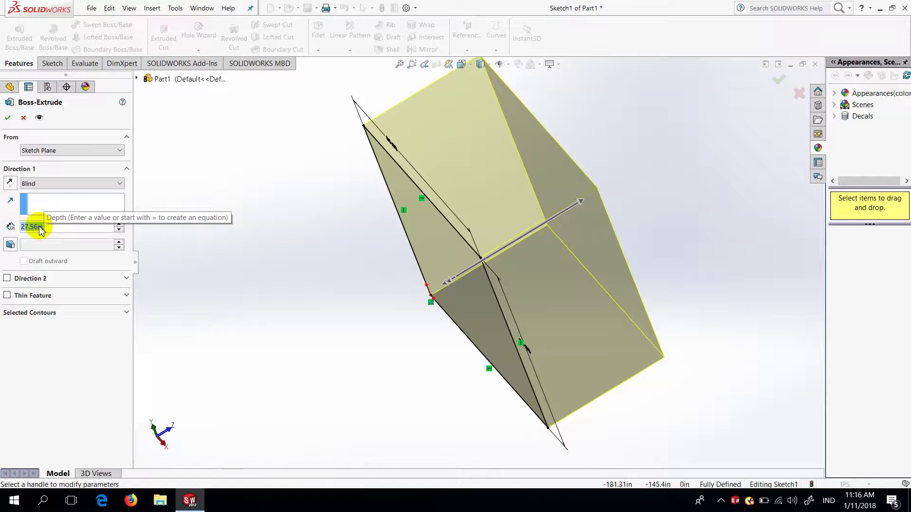
{"action": "type", "text": "30.00in"}
{"action": "key", "text": "Return"}
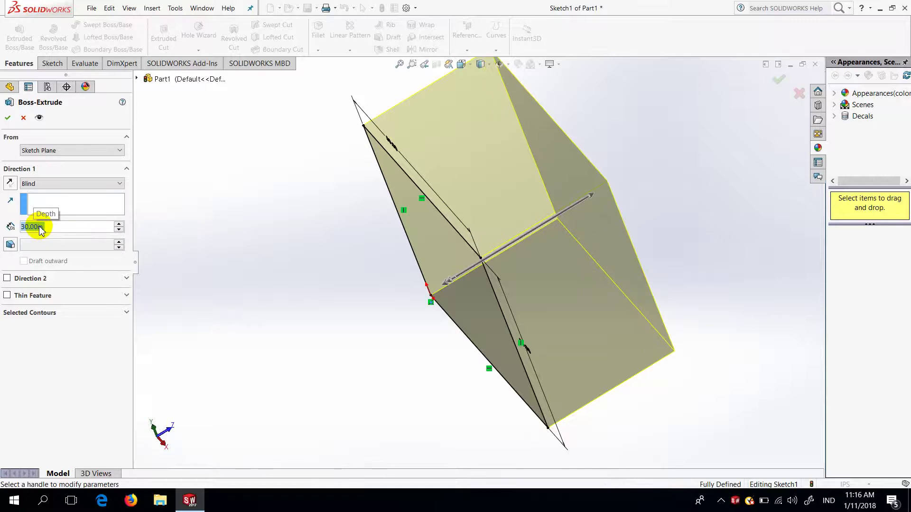
{"action": "mouse_move", "coordinate": [477, 261]}
{"action": "middle_mouse_down"}
{"action": "mouse_move", "coordinate": [371, 269]}
{"action": "mouse_move", "coordinate": [508, 285]}
{"action": "middle_mouse_up"}
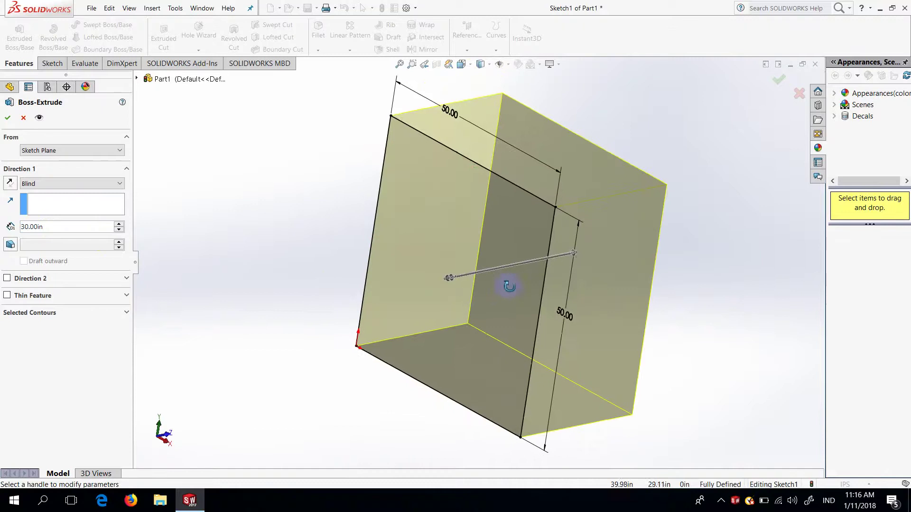
{"action": "left_click", "coordinate": [5, 121]}
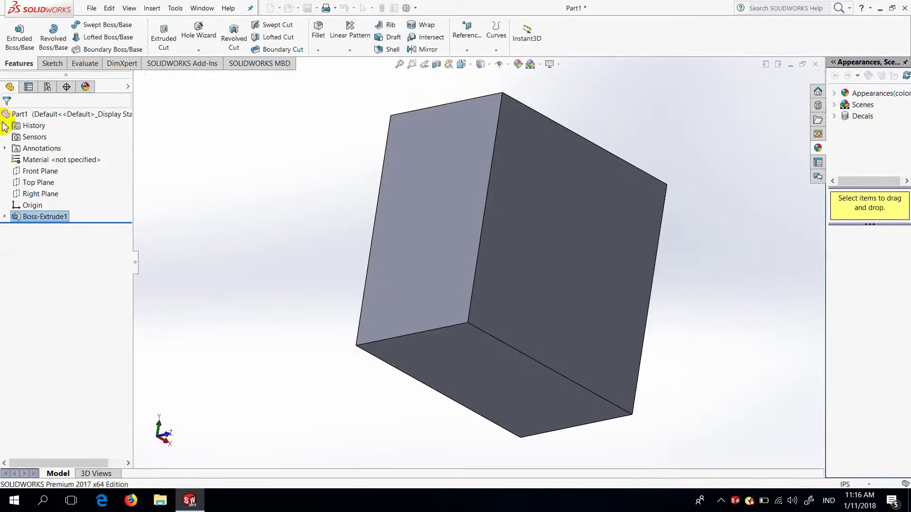
Start Sketch2 on the block's large square face.
{"action": "mouse_move", "coordinate": [361, 262]}
{"action": "middle_mouse_down"}
{"action": "mouse_move", "coordinate": [451, 309]}
{"action": "mouse_move", "coordinate": [323, 350]}
{"action": "mouse_move", "coordinate": [360, 354]}
{"action": "mouse_move", "coordinate": [533, 273]}
{"action": "mouse_move", "coordinate": [298, 356]}
{"action": "mouse_move", "coordinate": [380, 290]}
{"action": "mouse_move", "coordinate": [437, 396]}
{"action": "mouse_move", "coordinate": [528, 324]}
{"action": "mouse_move", "coordinate": [453, 423]}
{"action": "mouse_move", "coordinate": [504, 284]}
{"action": "mouse_move", "coordinate": [446, 457]}
{"action": "mouse_move", "coordinate": [462, 339]}
{"action": "mouse_move", "coordinate": [525, 358]}
{"action": "mouse_move", "coordinate": [348, 274]}
{"action": "mouse_move", "coordinate": [448, 410]}
{"action": "mouse_move", "coordinate": [517, 319]}
{"action": "mouse_move", "coordinate": [451, 315]}
{"action": "mouse_move", "coordinate": [445, 368]}
{"action": "mouse_move", "coordinate": [414, 318]}
{"action": "mouse_move", "coordinate": [390, 350]}
{"action": "mouse_move", "coordinate": [355, 352]}
{"action": "mouse_move", "coordinate": [417, 366]}
{"action": "mouse_move", "coordinate": [439, 294]}
{"action": "mouse_move", "coordinate": [413, 357]}
{"action": "mouse_move", "coordinate": [484, 268]}
{"action": "mouse_move", "coordinate": [406, 370]}
{"action": "mouse_move", "coordinate": [449, 254]}
{"action": "mouse_move", "coordinate": [433, 315]}
{"action": "mouse_move", "coordinate": [457, 362]}
{"action": "mouse_move", "coordinate": [469, 264]}
{"action": "mouse_move", "coordinate": [472, 384]}
{"action": "mouse_move", "coordinate": [464, 336]}
{"action": "middle_mouse_up"}
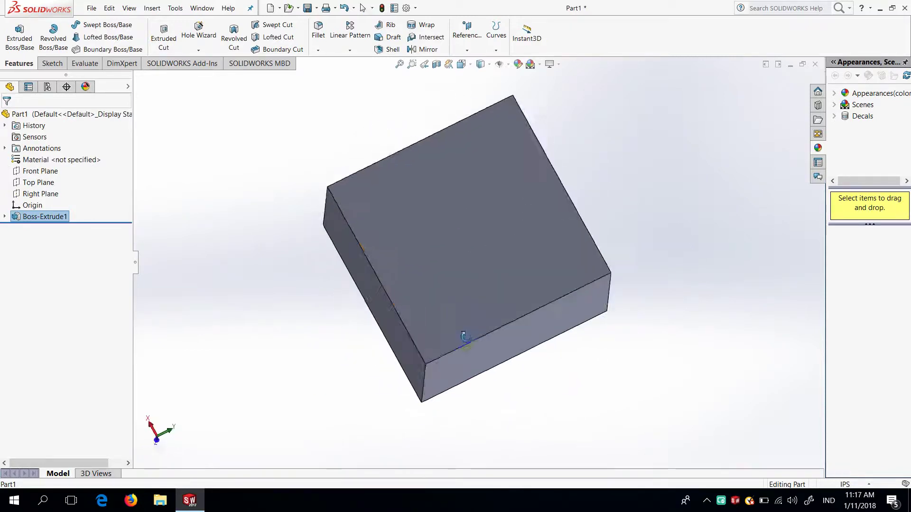
{"action": "left_click", "coordinate": [452, 258]}
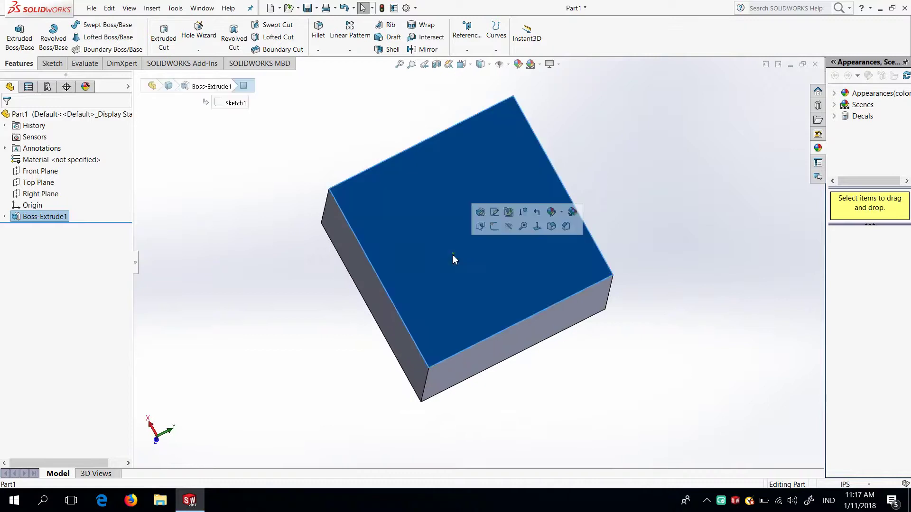
{"action": "left_click", "coordinate": [56, 68]}
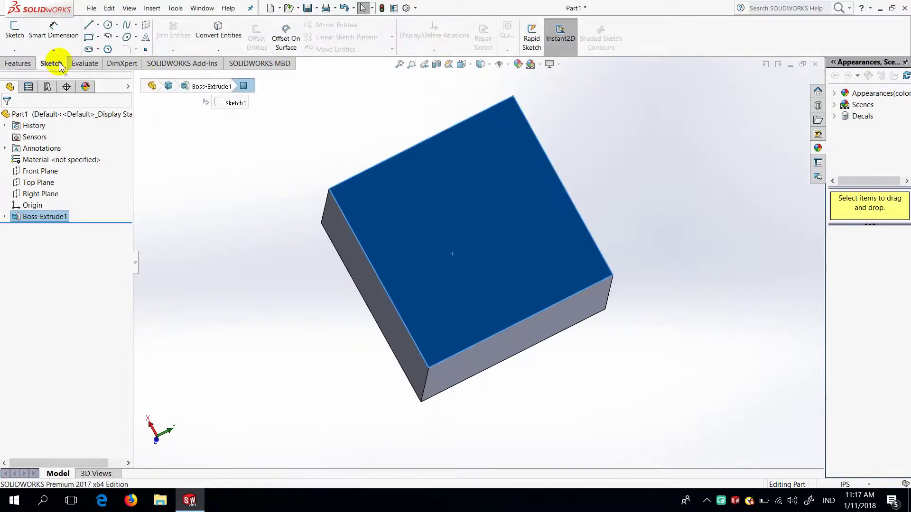
{"action": "left_click", "coordinate": [14, 29]}
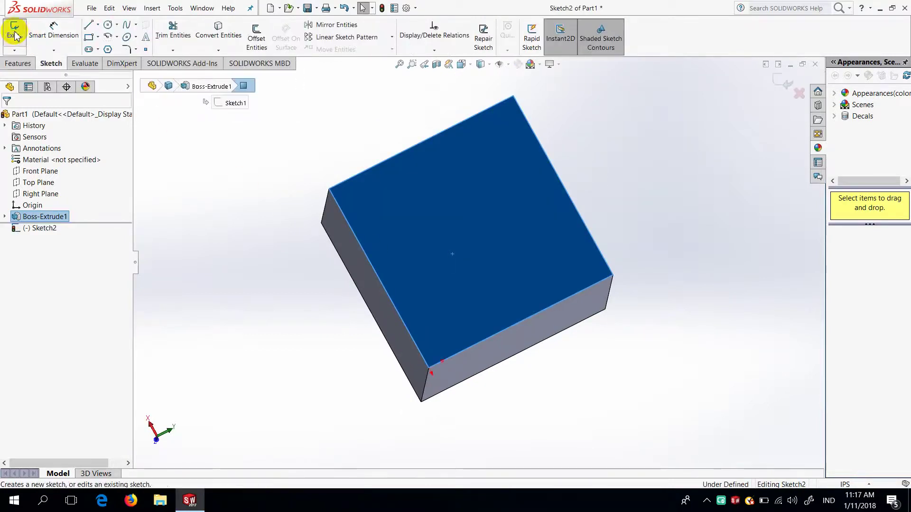
Offset the face edges 10 in, reversed inward, to form an inner square.
{"action": "left_click", "coordinate": [257, 40]}
{"action": "type", "text": "10"}
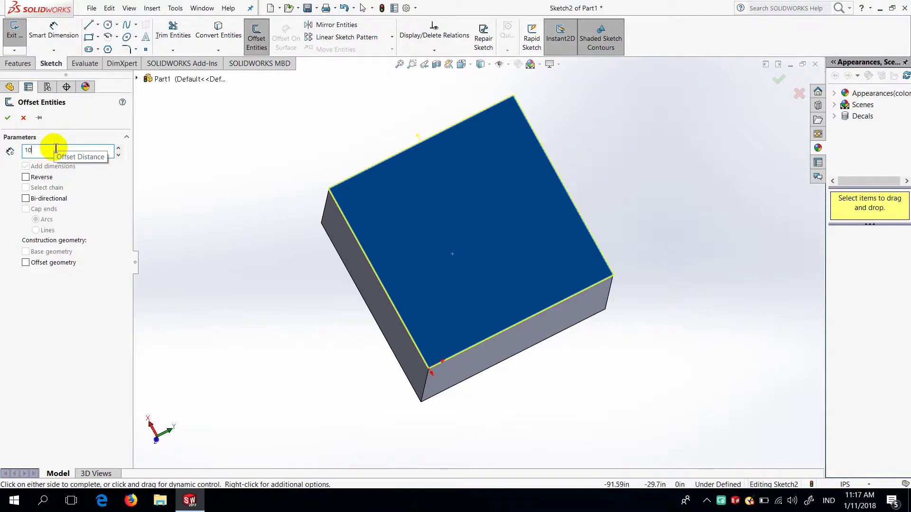
{"action": "key", "text": "Return"}
{"action": "left_click", "coordinate": [25, 178]}
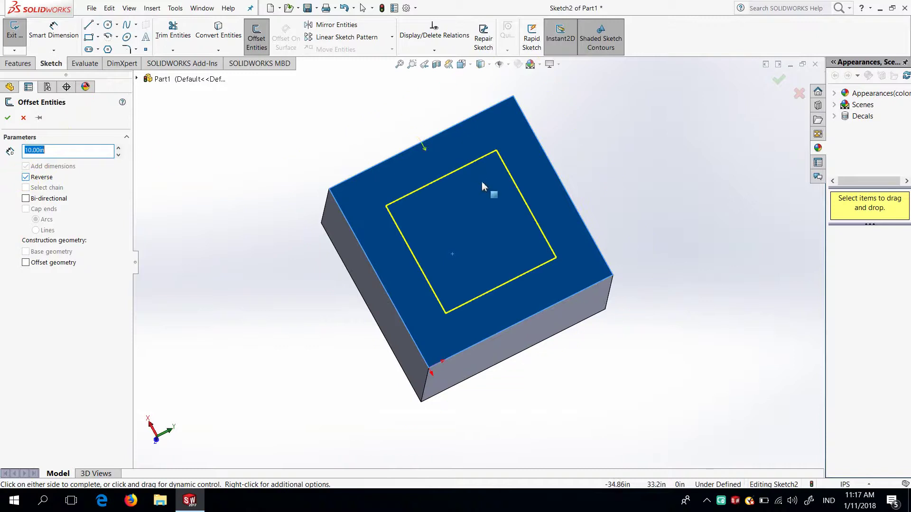
{"action": "mouse_move", "coordinate": [488, 189]}
{"action": "middle_mouse_down"}
{"action": "mouse_move", "coordinate": [496, 206]}
{"action": "mouse_move", "coordinate": [135, 159]}
{"action": "middle_mouse_up"}
{"action": "left_click", "coordinate": [6, 118]}
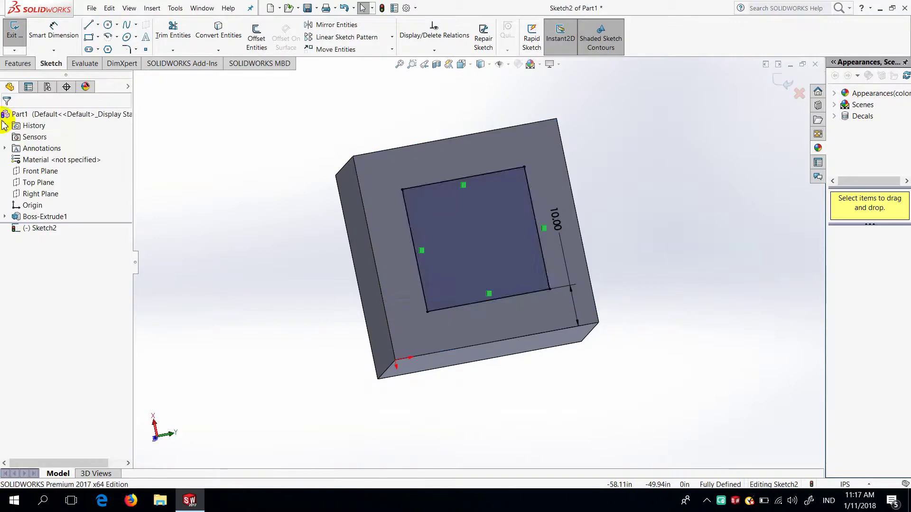
{"action": "mouse_move", "coordinate": [514, 291]}
{"action": "middle_mouse_down"}
{"action": "mouse_move", "coordinate": [508, 315]}
{"action": "mouse_move", "coordinate": [433, 264]}
{"action": "mouse_move", "coordinate": [431, 315]}
{"action": "mouse_move", "coordinate": [508, 319]}
{"action": "mouse_move", "coordinate": [513, 243]}
{"action": "mouse_move", "coordinate": [513, 275]}
{"action": "middle_mouse_up"}
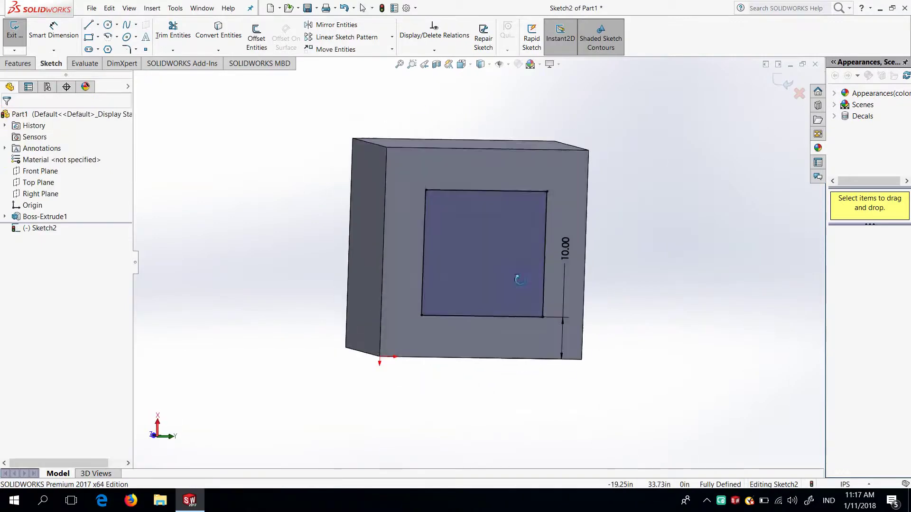
{"action": "left_click", "coordinate": [29, 64]}
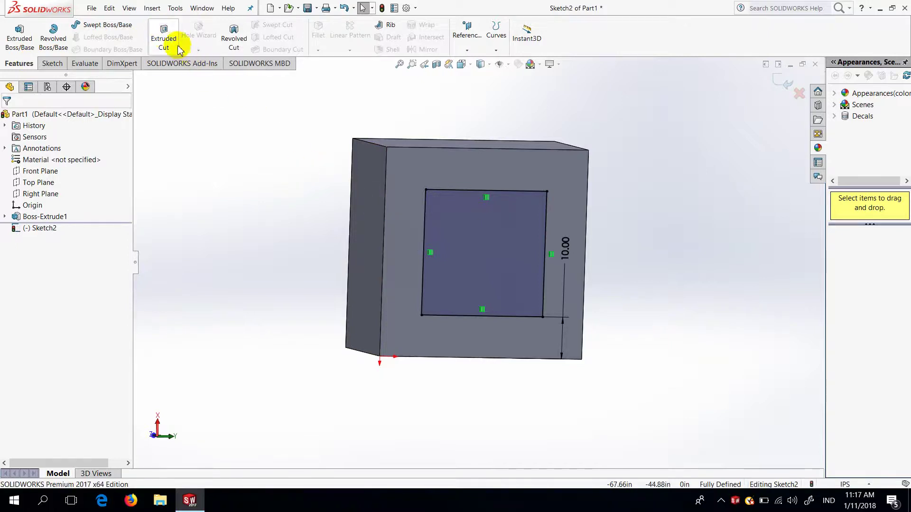
Extrude-cut the inner square Through All, creating Cut-Extrude1's square hole.
{"action": "left_click", "coordinate": [164, 37]}
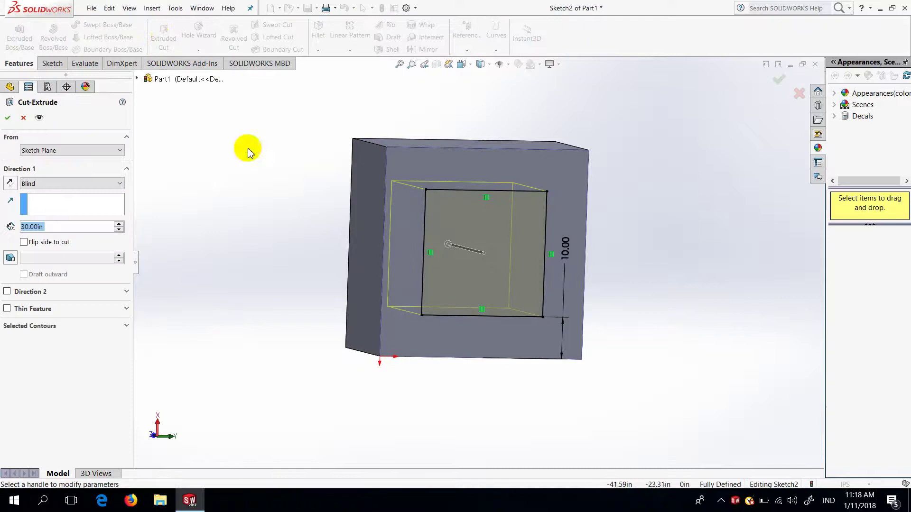
{"action": "mouse_move", "coordinate": [478, 288]}
{"action": "middle_mouse_down"}
{"action": "mouse_move", "coordinate": [494, 245]}
{"action": "mouse_move", "coordinate": [467, 230]}
{"action": "middle_mouse_up"}
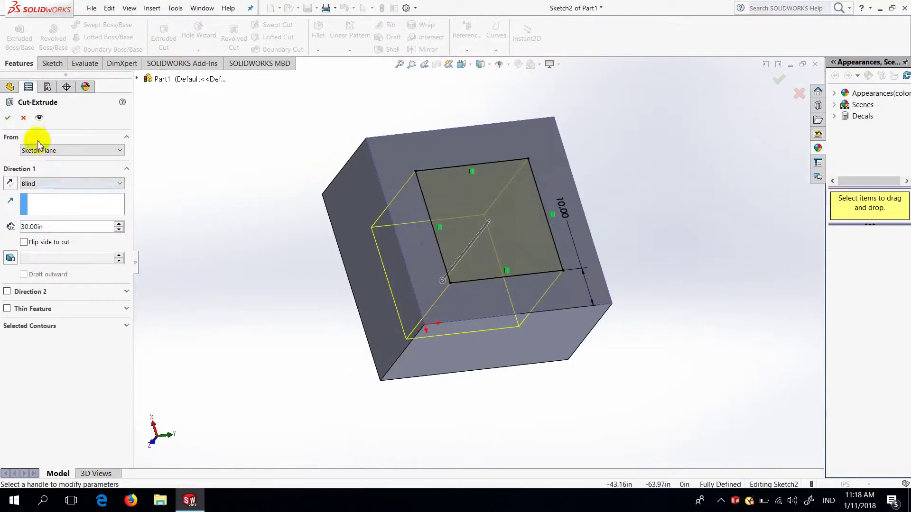
{"action": "left_click", "coordinate": [10, 182]}
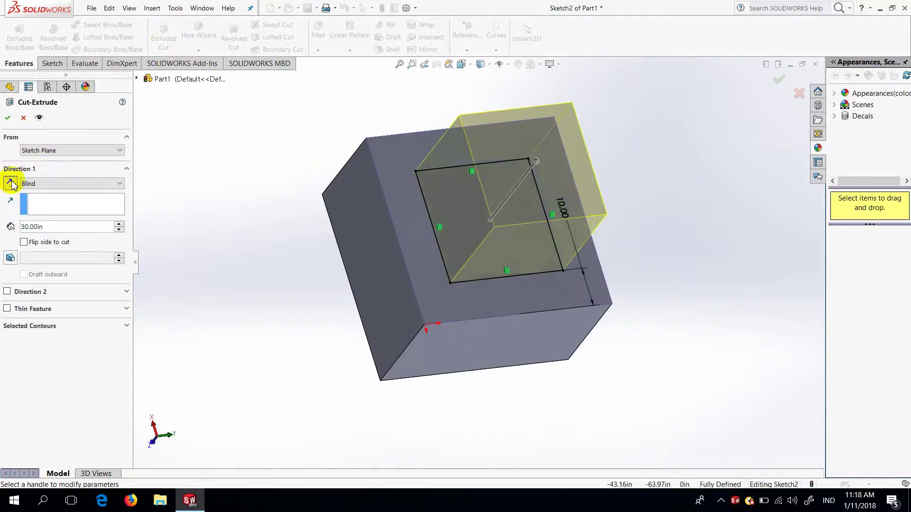
{"action": "left_click", "coordinate": [10, 182]}
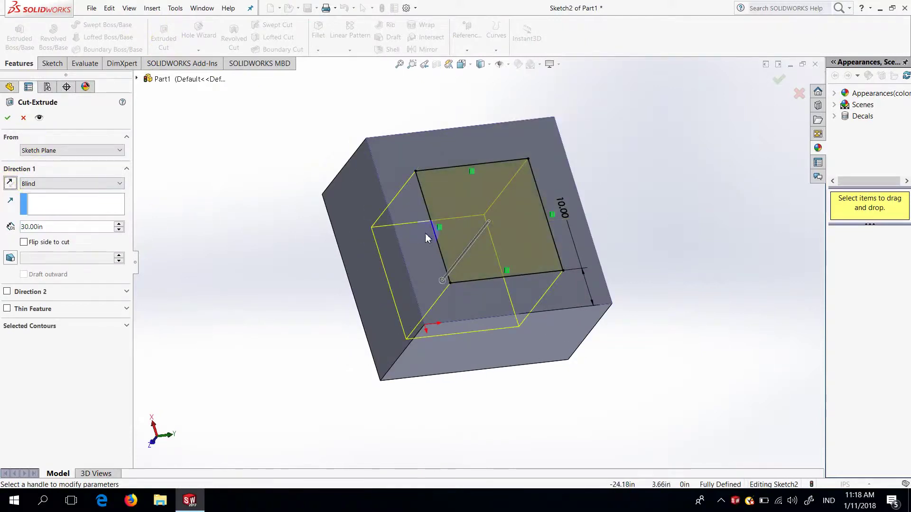
{"action": "mouse_move", "coordinate": [427, 234]}
{"action": "middle_mouse_down"}
{"action": "mouse_move", "coordinate": [386, 240]}
{"action": "mouse_move", "coordinate": [426, 270]}
{"action": "middle_mouse_up"}
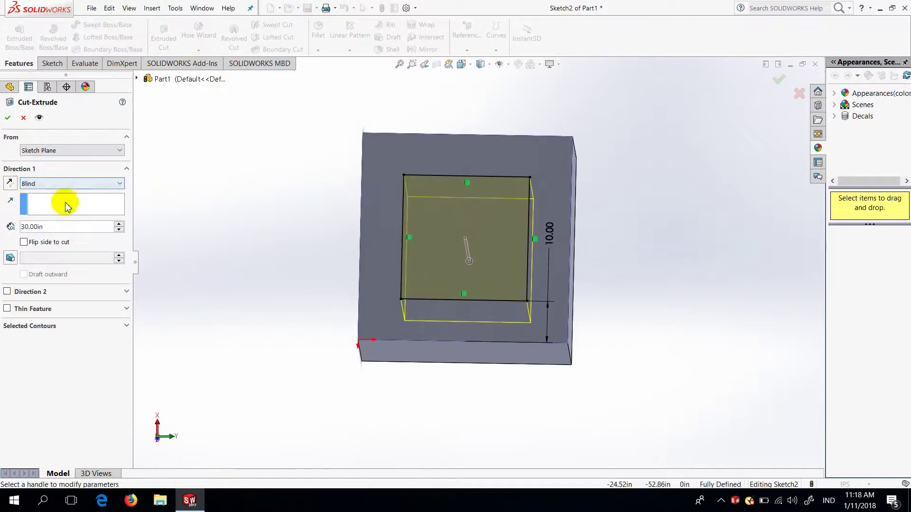
{"action": "left_click_drag", "start_coordinate": [58, 226], "coordinate": [18, 229]}
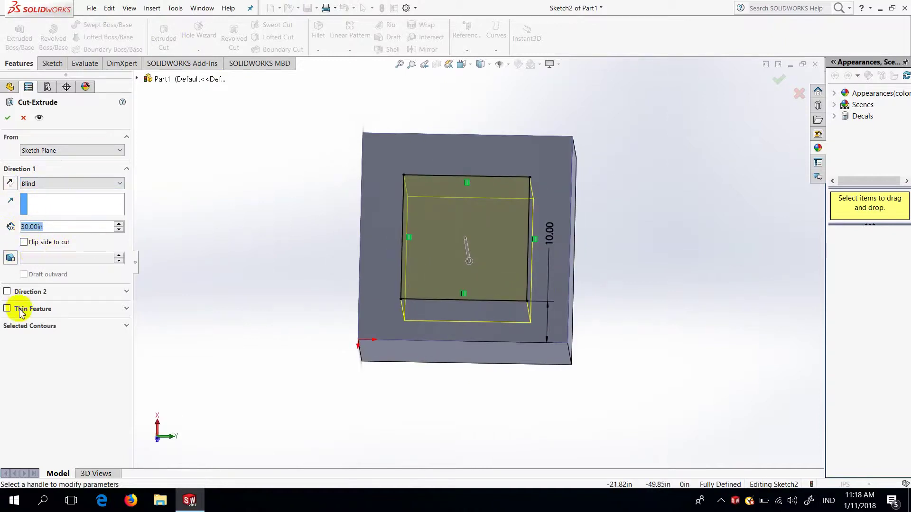
{"action": "left_click", "coordinate": [121, 180]}
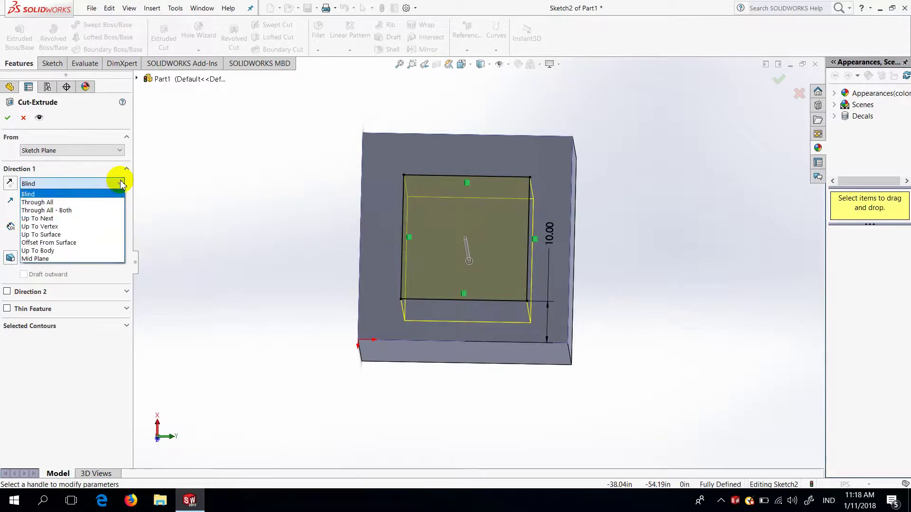
{"action": "left_click", "coordinate": [63, 204]}
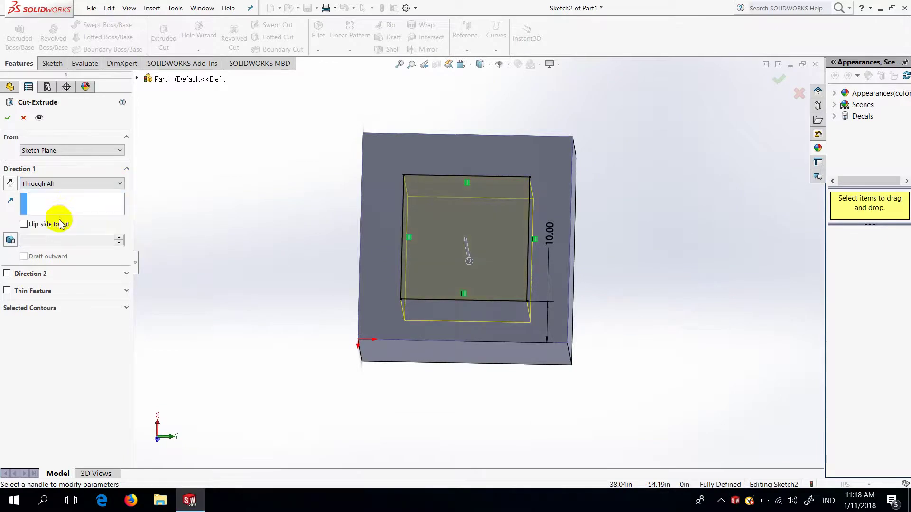
{"action": "left_click", "coordinate": [80, 184]}
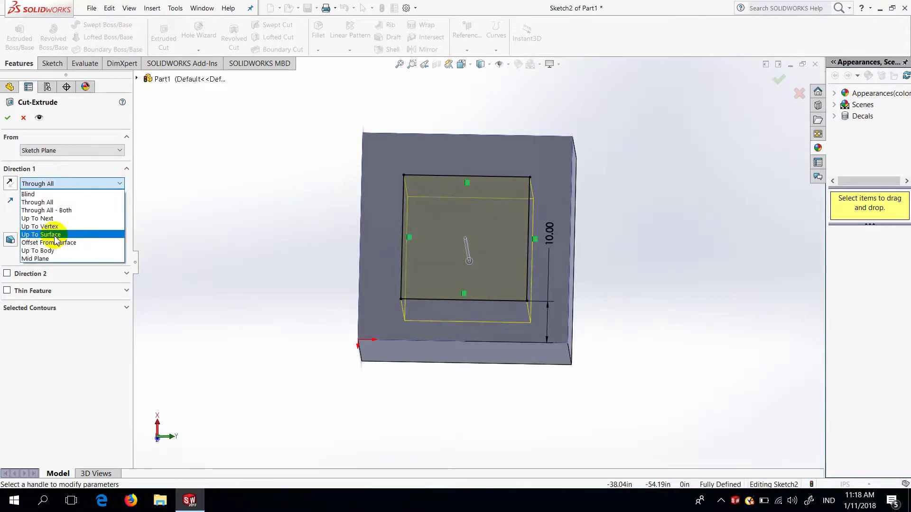
{"action": "left_click", "coordinate": [49, 205]}
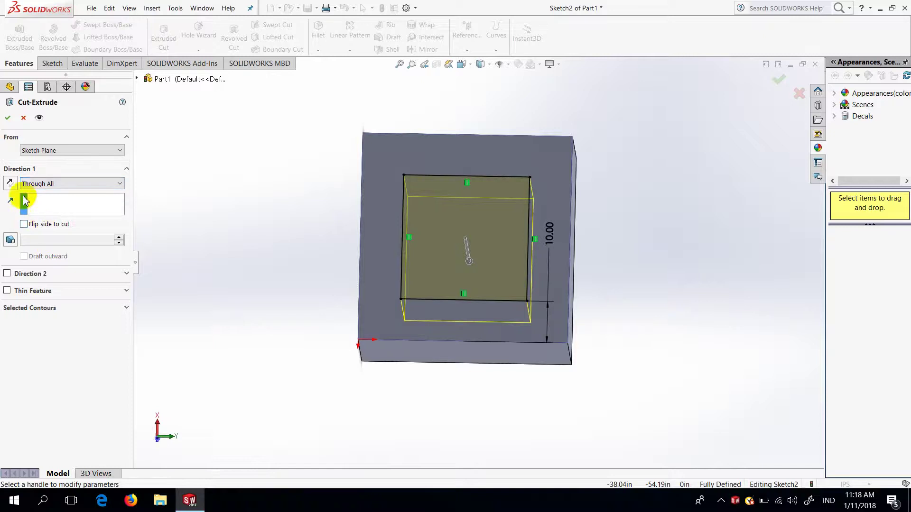
{"action": "left_click", "coordinate": [11, 116]}
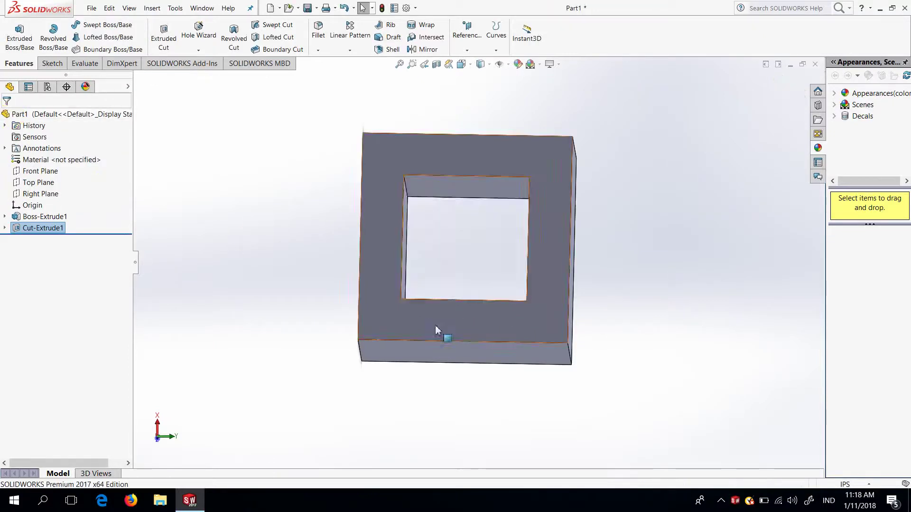
Orbit around the hollow block and select its outer side faces one by one.
{"action": "mouse_move", "coordinate": [437, 332]}
{"action": "middle_mouse_down"}
{"action": "mouse_move", "coordinate": [653, 237]}
{"action": "mouse_move", "coordinate": [553, 198]}
{"action": "mouse_move", "coordinate": [429, 243]}
{"action": "mouse_move", "coordinate": [555, 269]}
{"action": "mouse_move", "coordinate": [487, 254]}
{"action": "middle_mouse_up"}
{"action": "mouse_move", "coordinate": [352, 258]}
{"action": "middle_mouse_down"}
{"action": "mouse_move", "coordinate": [540, 258]}
{"action": "mouse_move", "coordinate": [393, 259]}
{"action": "mouse_move", "coordinate": [344, 232]}
{"action": "mouse_move", "coordinate": [640, 248]}
{"action": "mouse_move", "coordinate": [545, 274]}
{"action": "mouse_move", "coordinate": [521, 183]}
{"action": "middle_mouse_up"}
{"action": "mouse_move", "coordinate": [562, 323]}
{"action": "middle_mouse_down"}
{"action": "mouse_move", "coordinate": [524, 240]}
{"action": "mouse_move", "coordinate": [435, 307]}
{"action": "mouse_move", "coordinate": [553, 282]}
{"action": "mouse_move", "coordinate": [560, 338]}
{"action": "mouse_move", "coordinate": [439, 335]}
{"action": "mouse_move", "coordinate": [560, 407]}
{"action": "mouse_move", "coordinate": [591, 358]}
{"action": "mouse_move", "coordinate": [463, 366]}
{"action": "mouse_move", "coordinate": [400, 412]}
{"action": "mouse_move", "coordinate": [449, 299]}
{"action": "mouse_move", "coordinate": [444, 315]}
{"action": "middle_mouse_up"}
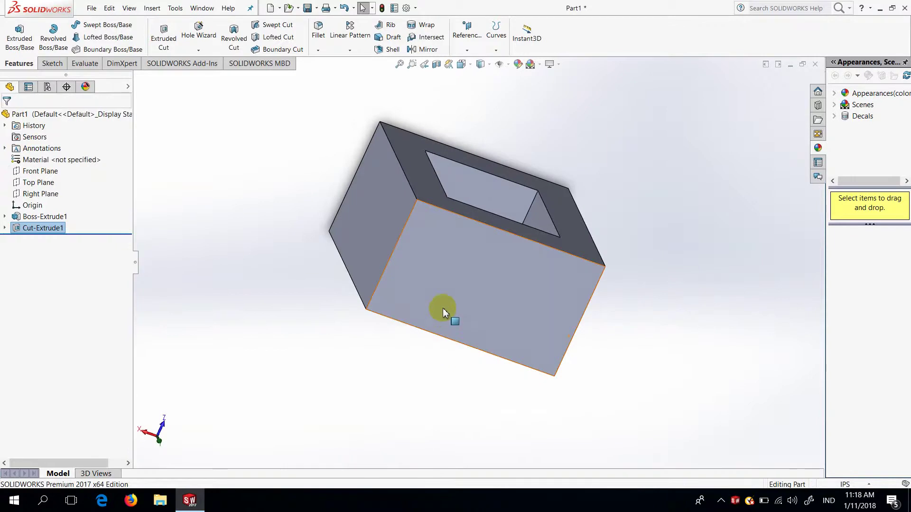
{"action": "left_click", "coordinate": [442, 304]}
{"action": "middle_click_drag", "start_coordinate": [598, 339], "coordinate": [505, 331], "text": "ctrl"}
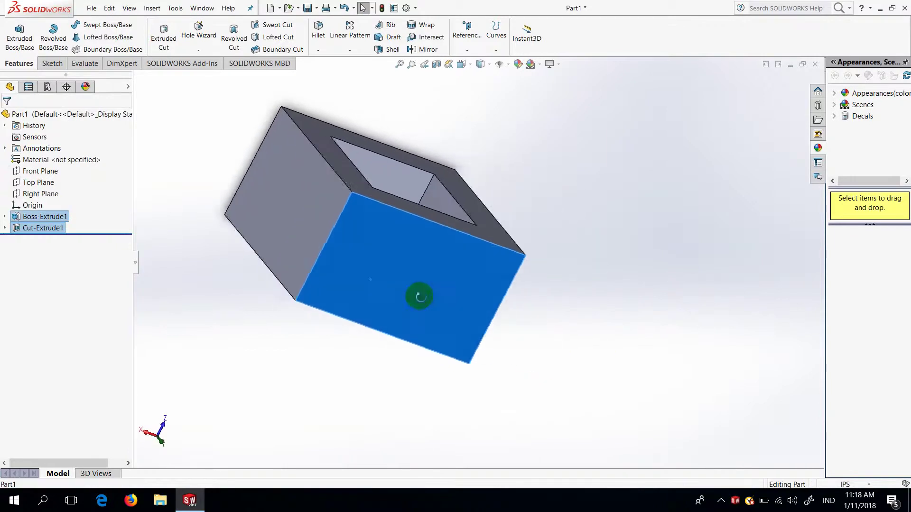
{"action": "mouse_move", "coordinate": [416, 294]}
{"action": "middle_mouse_down"}
{"action": "mouse_move", "coordinate": [504, 319]}
{"action": "mouse_move", "coordinate": [480, 292]}
{"action": "middle_mouse_up"}
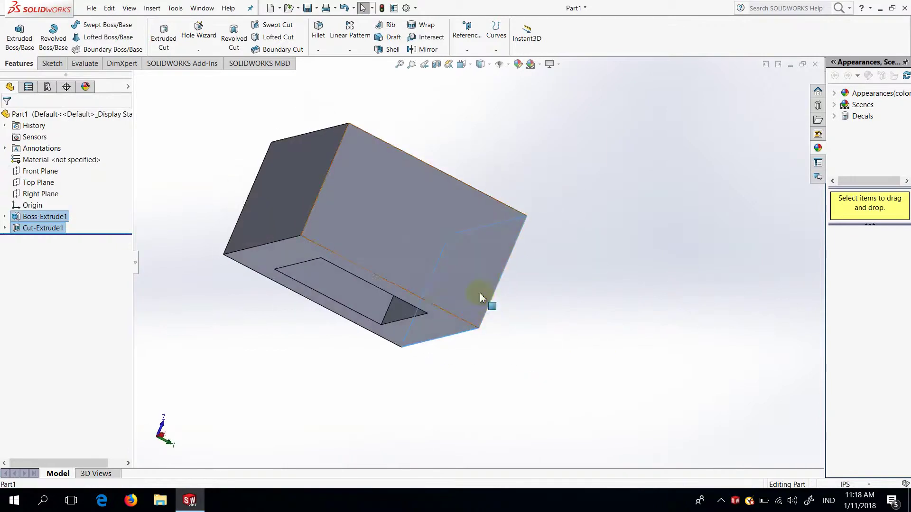
{"action": "left_click", "coordinate": [403, 251]}
{"action": "middle_click_drag", "start_coordinate": [403, 251], "coordinate": [526, 288]}
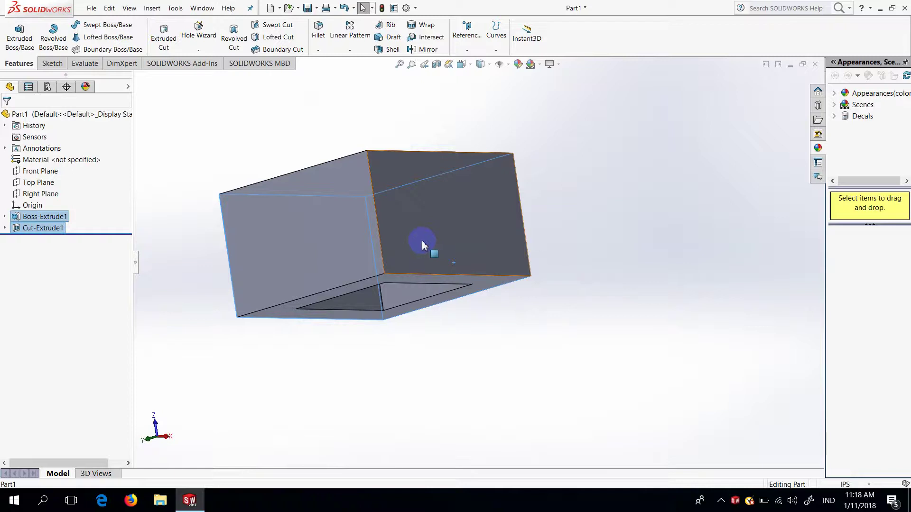
{"action": "left_click", "coordinate": [423, 245]}
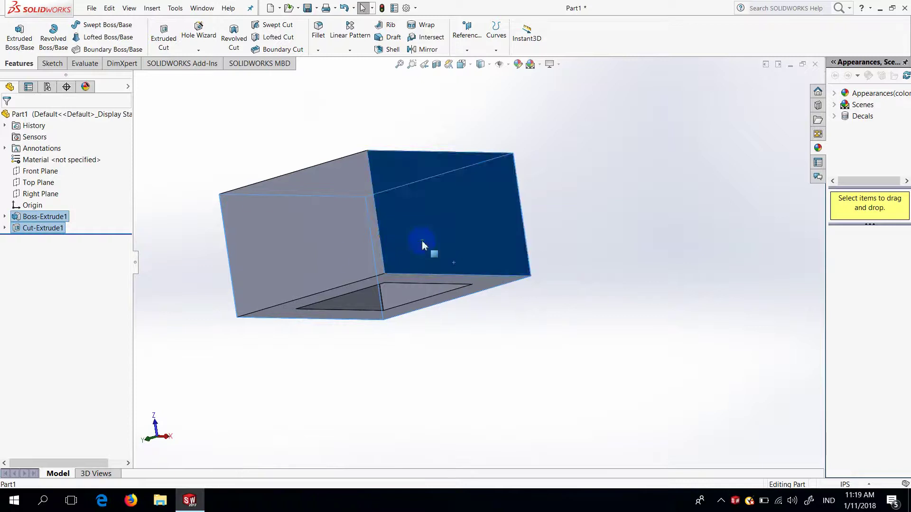
{"action": "middle_click_drag", "start_coordinate": [380, 263], "coordinate": [531, 295]}
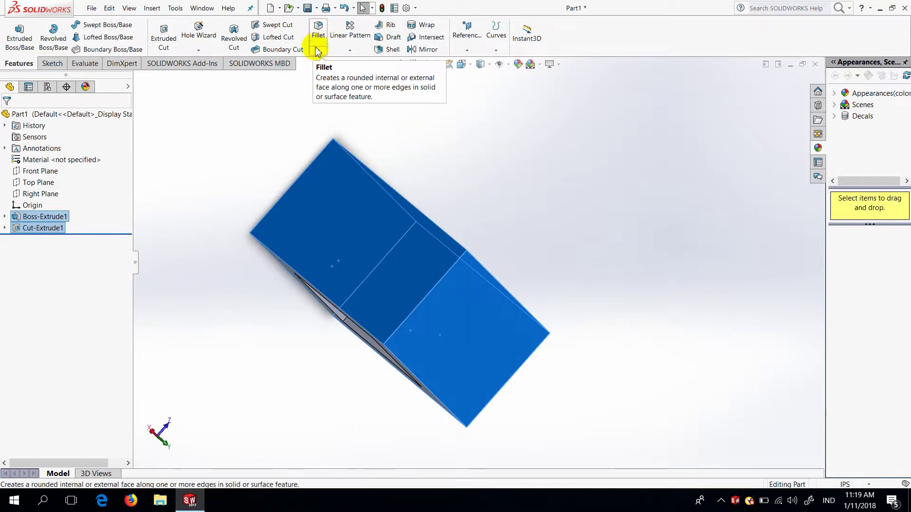
Fillet the selected outer faces with a 10 in radius, creating Fillet1.
{"action": "left_click", "coordinate": [318, 33]}
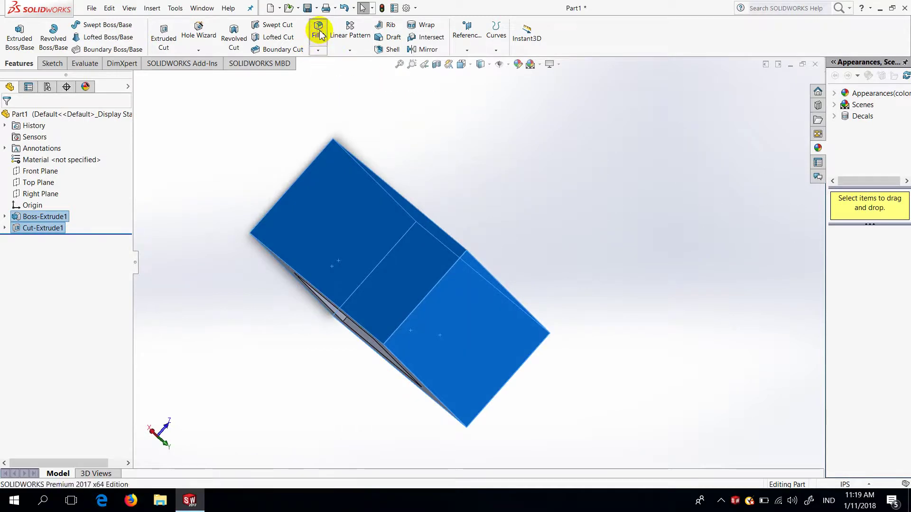
{"action": "middle_click_drag", "start_coordinate": [349, 199], "coordinate": [266, 206]}
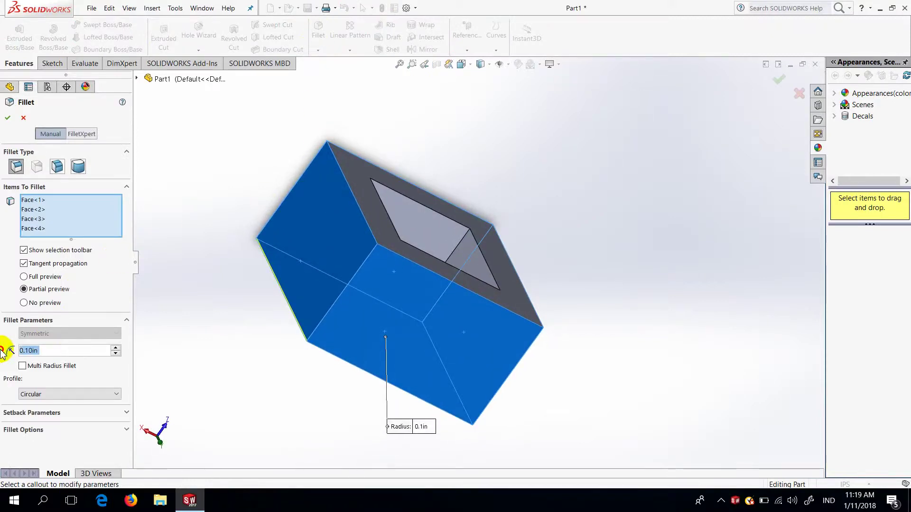
{"action": "type", "text": "10"}
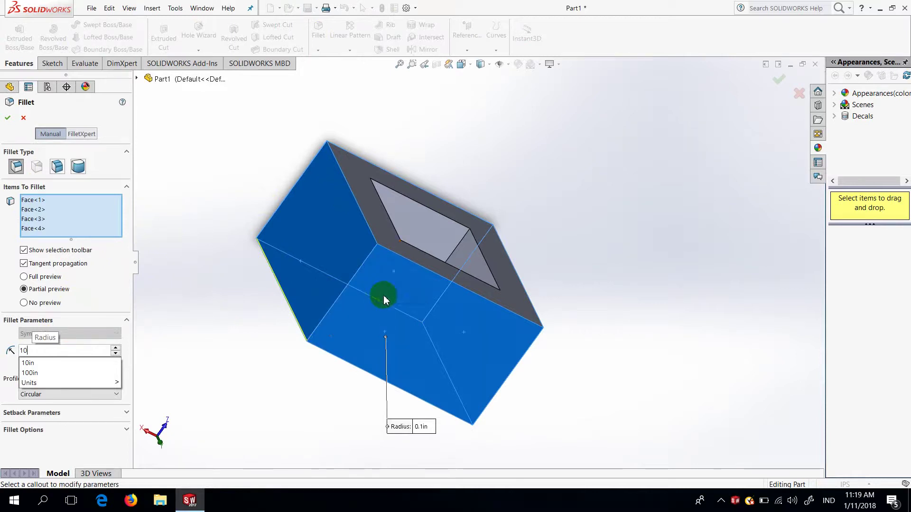
{"action": "mouse_move", "coordinate": [386, 272]}
{"action": "middle_mouse_down"}
{"action": "mouse_move", "coordinate": [318, 329]}
{"action": "mouse_move", "coordinate": [371, 302]}
{"action": "middle_mouse_up"}
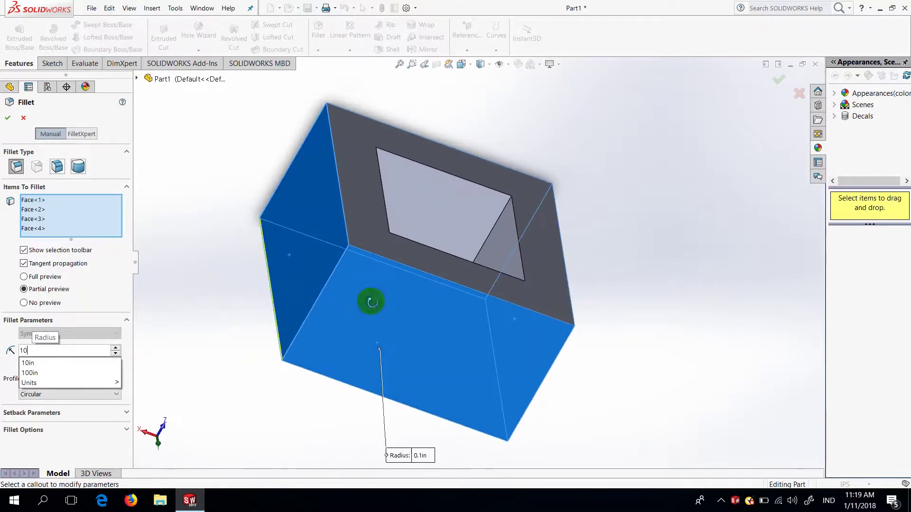
{"action": "key", "text": "Return"}
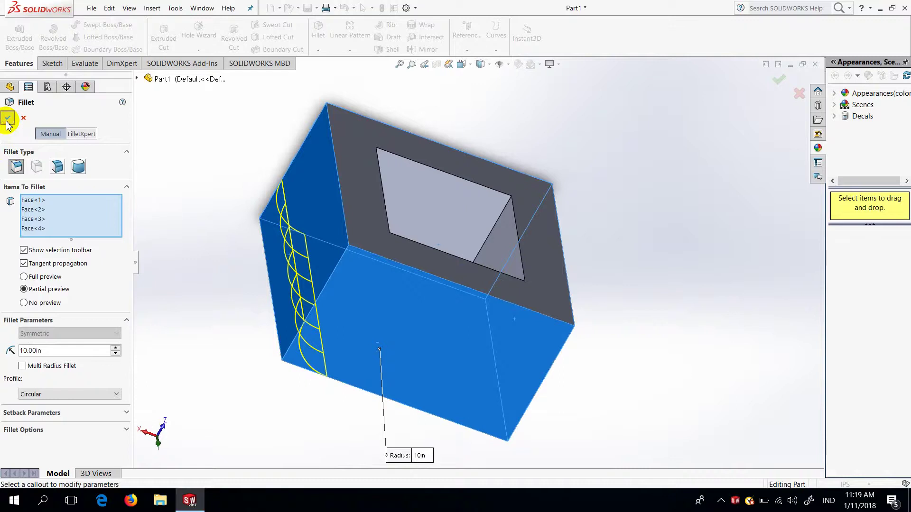
{"action": "left_click", "coordinate": [7, 122]}
{"action": "mouse_move", "coordinate": [271, 255]}
{"action": "middle_mouse_down"}
{"action": "mouse_move", "coordinate": [402, 290]}
{"action": "mouse_move", "coordinate": [387, 313]}
{"action": "mouse_move", "coordinate": [351, 266]}
{"action": "mouse_move", "coordinate": [433, 331]}
{"action": "mouse_move", "coordinate": [470, 346]}
{"action": "mouse_move", "coordinate": [387, 289]}
{"action": "mouse_move", "coordinate": [392, 285]}
{"action": "mouse_move", "coordinate": [383, 378]}
{"action": "mouse_move", "coordinate": [331, 315]}
{"action": "mouse_move", "coordinate": [525, 372]}
{"action": "mouse_move", "coordinate": [435, 346]}
{"action": "mouse_move", "coordinate": [332, 278]}
{"action": "mouse_move", "coordinate": [300, 278]}
{"action": "mouse_move", "coordinate": [479, 319]}
{"action": "mouse_move", "coordinate": [387, 323]}
{"action": "mouse_move", "coordinate": [366, 257]}
{"action": "mouse_move", "coordinate": [405, 340]}
{"action": "mouse_move", "coordinate": [533, 252]}
{"action": "mouse_move", "coordinate": [387, 315]}
{"action": "mouse_move", "coordinate": [410, 203]}
{"action": "mouse_move", "coordinate": [423, 279]}
{"action": "mouse_move", "coordinate": [362, 205]}
{"action": "mouse_move", "coordinate": [430, 241]}
{"action": "mouse_move", "coordinate": [498, 312]}
{"action": "mouse_move", "coordinate": [484, 271]}
{"action": "mouse_move", "coordinate": [399, 284]}
{"action": "mouse_move", "coordinate": [526, 351]}
{"action": "mouse_move", "coordinate": [407, 326]}
{"action": "mouse_move", "coordinate": [488, 372]}
{"action": "mouse_move", "coordinate": [360, 321]}
{"action": "mouse_move", "coordinate": [355, 395]}
{"action": "mouse_move", "coordinate": [380, 376]}
{"action": "mouse_move", "coordinate": [326, 431]}
{"action": "mouse_move", "coordinate": [451, 349]}
{"action": "mouse_move", "coordinate": [384, 402]}
{"action": "mouse_move", "coordinate": [352, 325]}
{"action": "mouse_move", "coordinate": [295, 319]}
{"action": "mouse_move", "coordinate": [238, 258]}
{"action": "middle_mouse_up"}
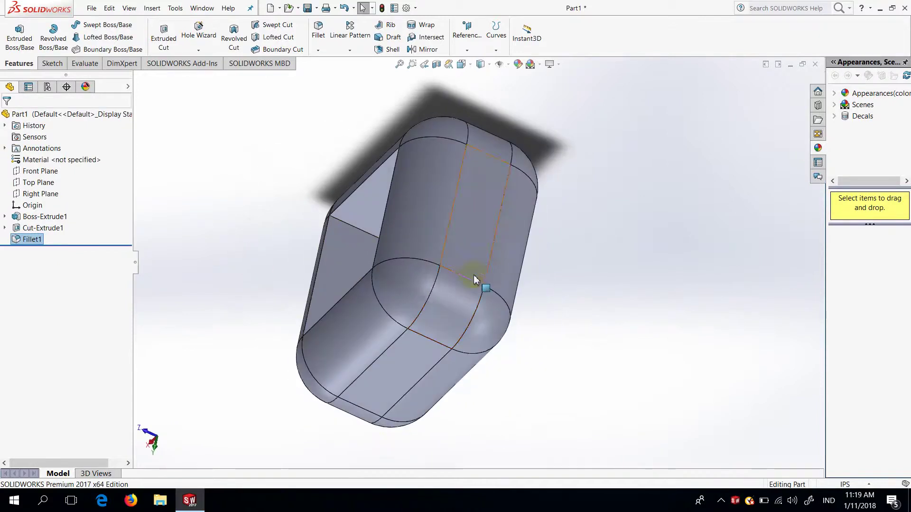
{"action": "mouse_move", "coordinate": [474, 280]}
{"action": "middle_mouse_down"}
{"action": "mouse_move", "coordinate": [362, 346]}
{"action": "mouse_move", "coordinate": [468, 218]}
{"action": "mouse_move", "coordinate": [451, 317]}
{"action": "mouse_move", "coordinate": [464, 397]}
{"action": "mouse_move", "coordinate": [396, 376]}
{"action": "mouse_move", "coordinate": [463, 332]}
{"action": "mouse_move", "coordinate": [386, 311]}
{"action": "mouse_move", "coordinate": [533, 226]}
{"action": "mouse_move", "coordinate": [522, 200]}
{"action": "middle_mouse_up"}
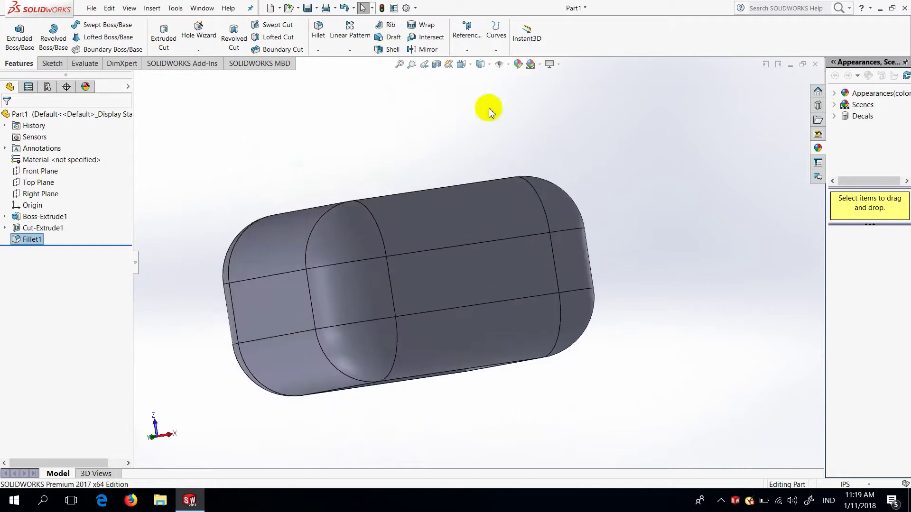
Create a new Part2 document and open Sketch1 on its Front Plane.
{"action": "left_click", "coordinate": [272, 11]}
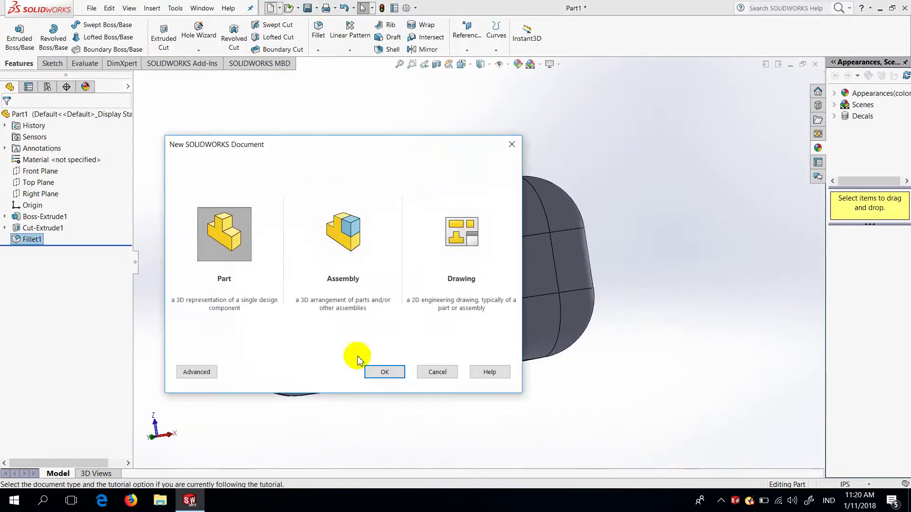
{"action": "left_click", "coordinate": [376, 372]}
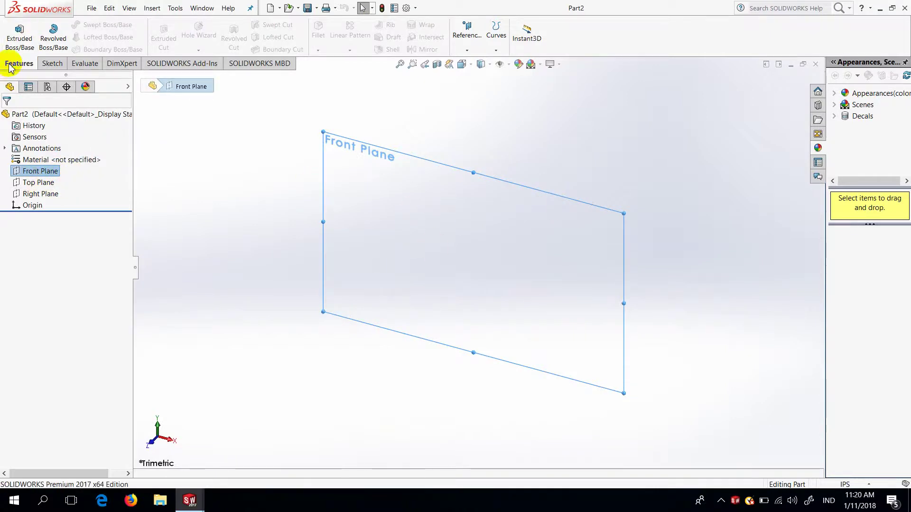
{"action": "left_click", "coordinate": [53, 64]}
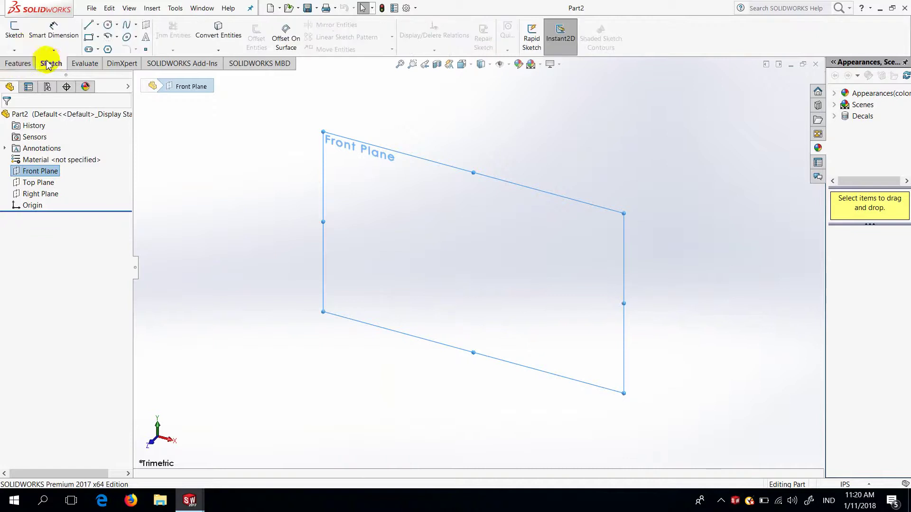
{"action": "left_click", "coordinate": [15, 28]}
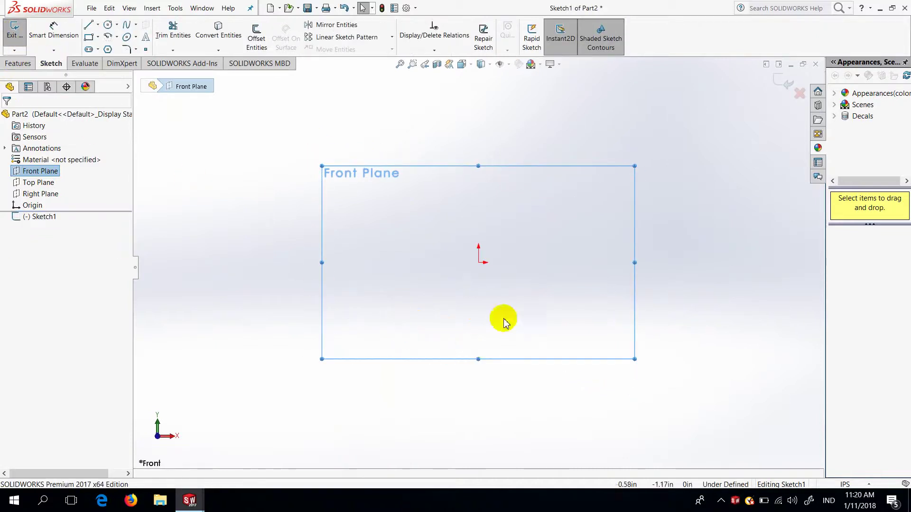
Draw a center rectangle starting from the origin.
{"action": "left_click", "coordinate": [97, 38]}
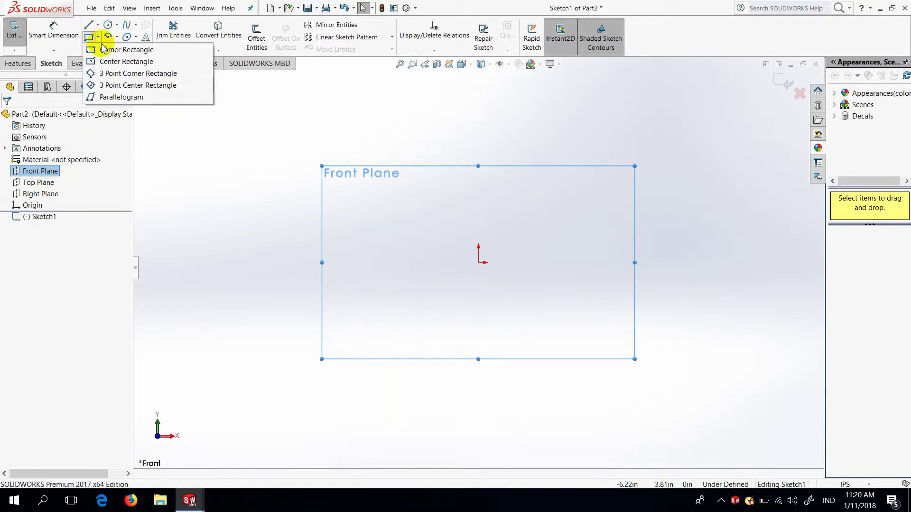
{"action": "left_click", "coordinate": [105, 62]}
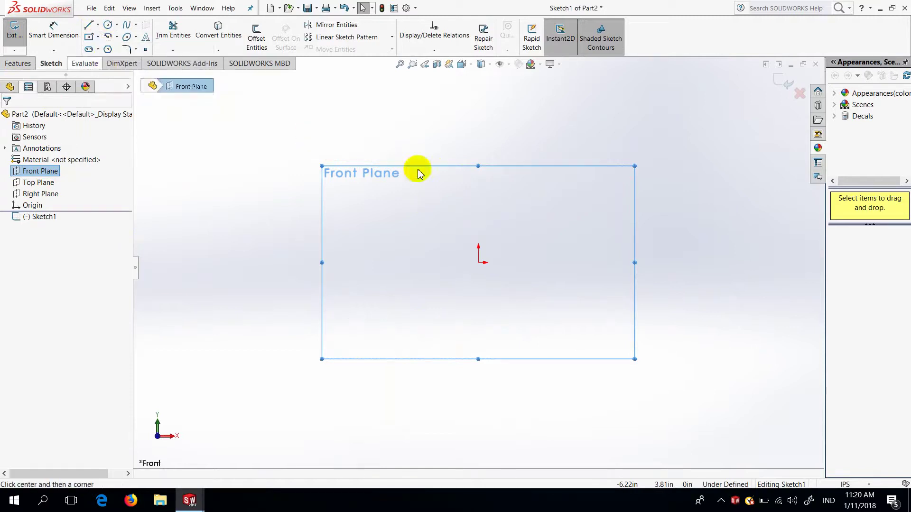
{"action": "left_click", "coordinate": [480, 261]}
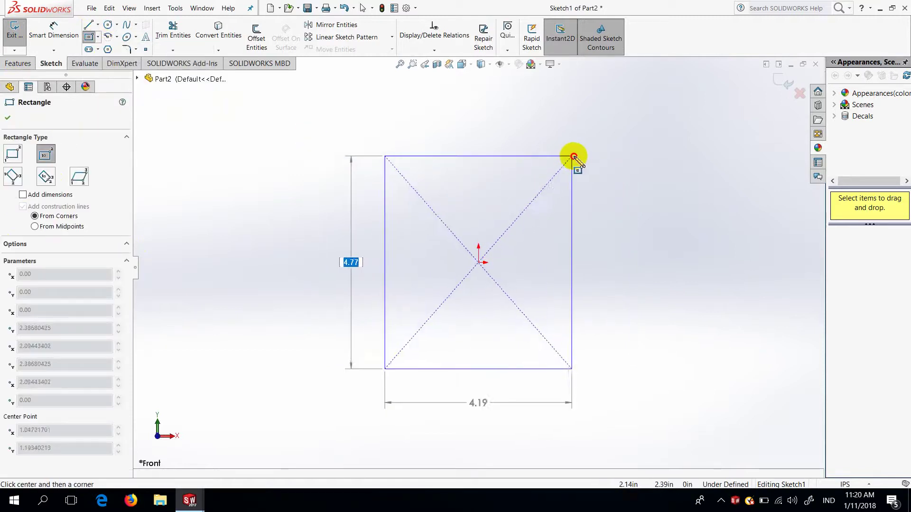
{"action": "left_click", "coordinate": [587, 158]}
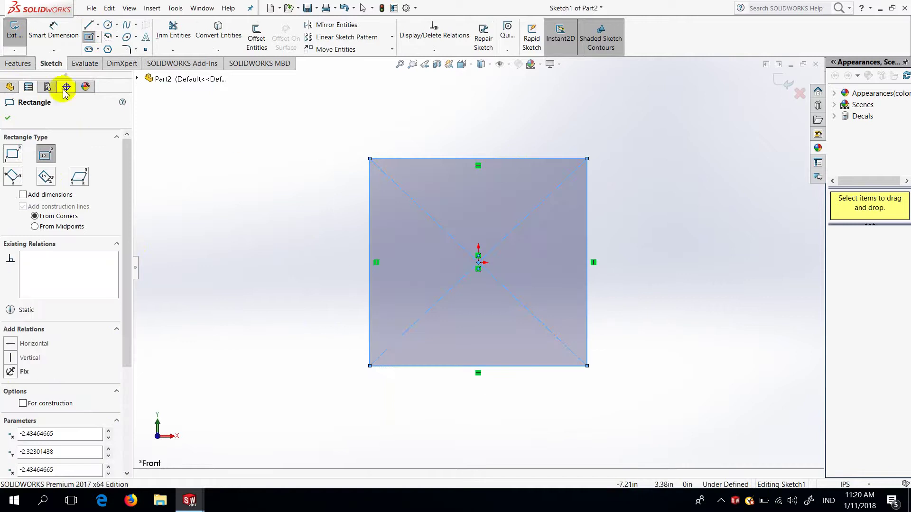
Dimension the rectangle's top and right edges to 100 each, making a square.
{"action": "left_click", "coordinate": [51, 29]}
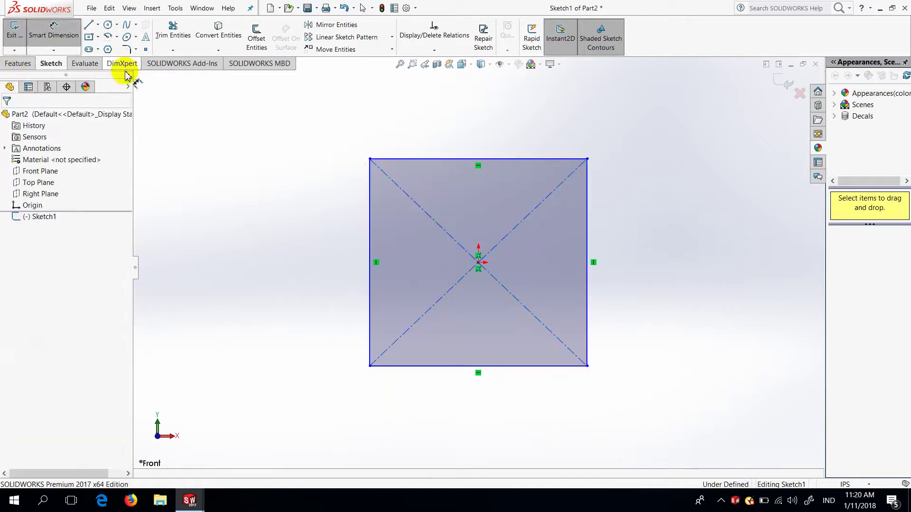
{"action": "left_click", "coordinate": [498, 160]}
{"action": "left_click", "coordinate": [495, 129]}
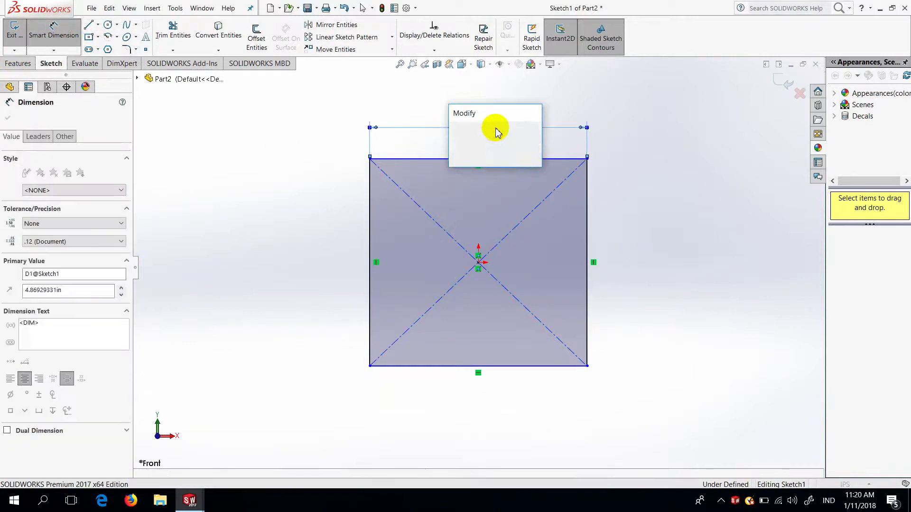
{"action": "type", "text": "100"}
{"action": "key", "text": "Return"}
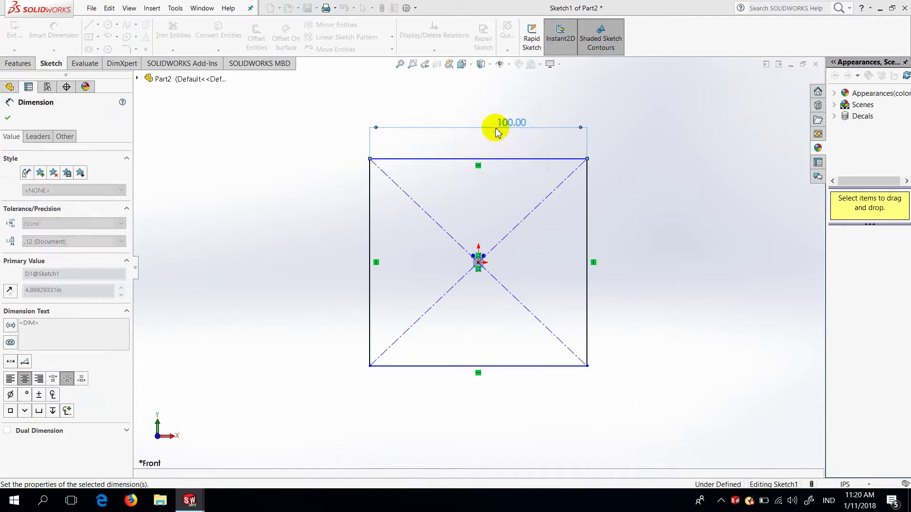
{"action": "left_click", "coordinate": [589, 223]}
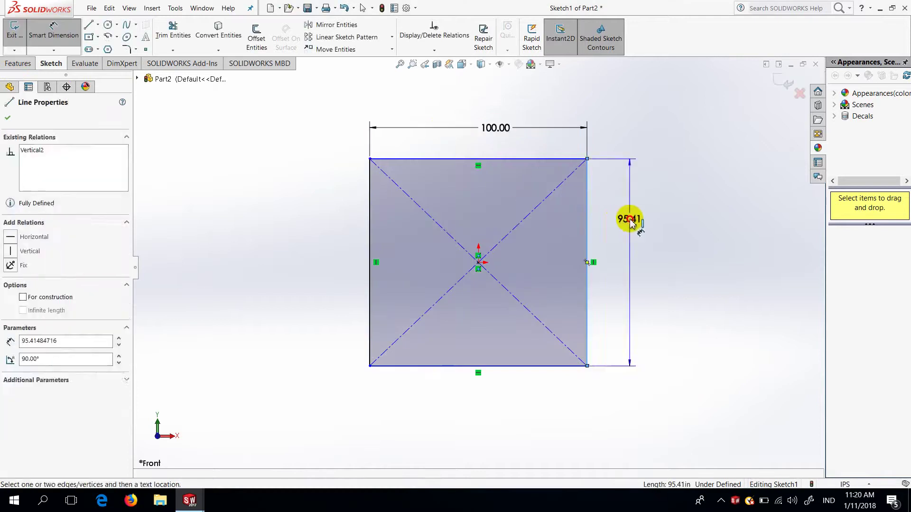
{"action": "left_click", "coordinate": [631, 219]}
{"action": "type", "text": "100"}
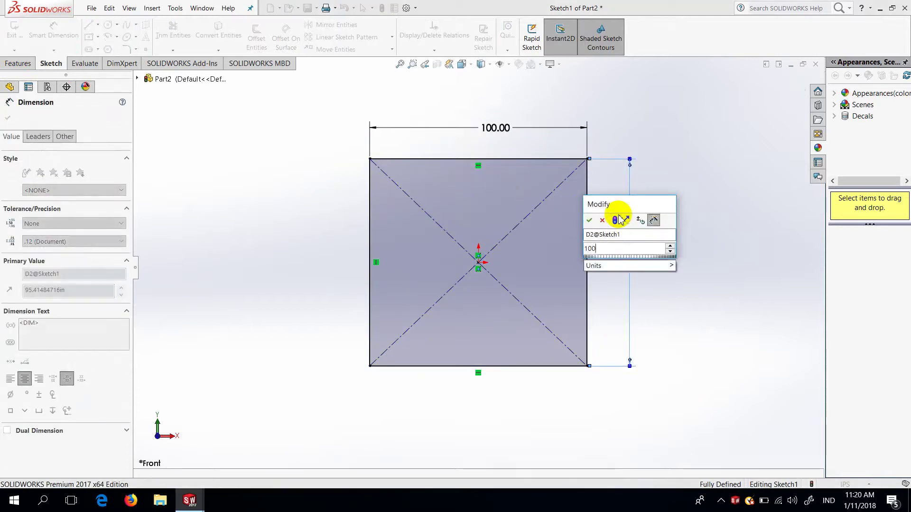
{"action": "key", "text": "Return"}
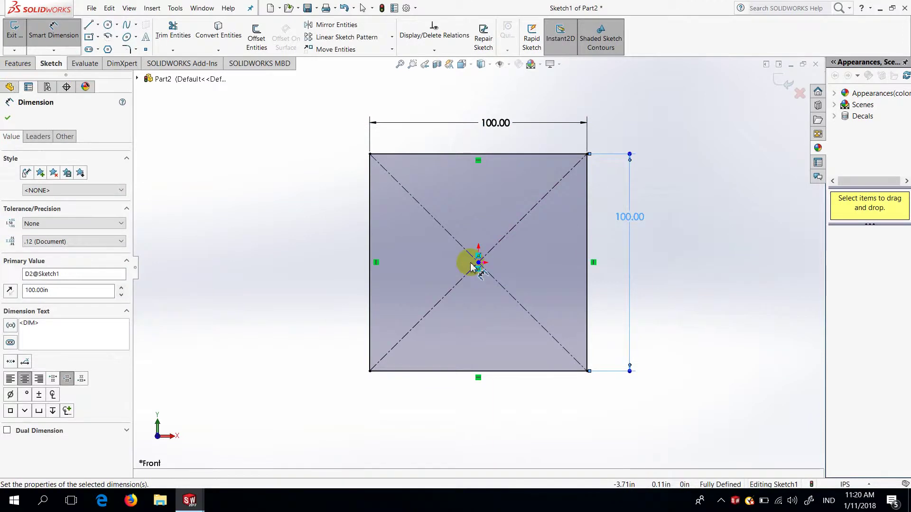
{"action": "middle_click_drag", "start_coordinate": [458, 258], "coordinate": [460, 258]}
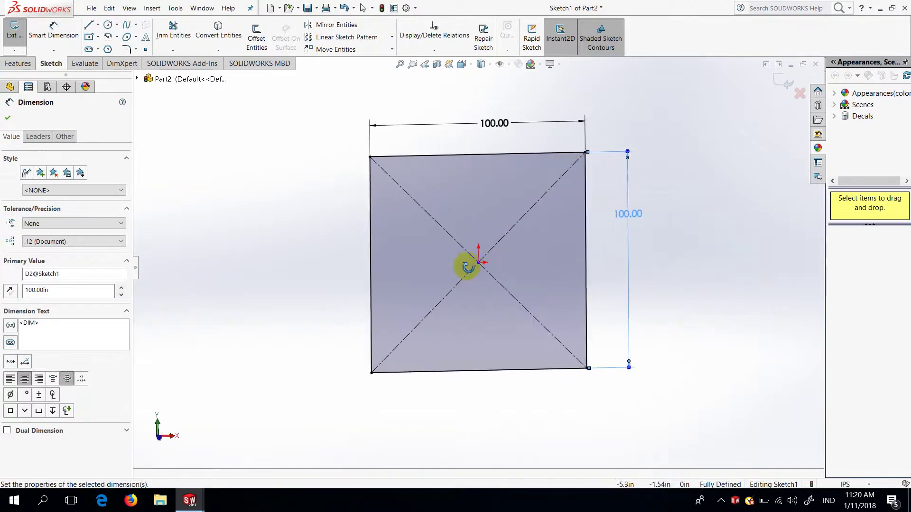
{"action": "left_click", "coordinate": [14, 122]}
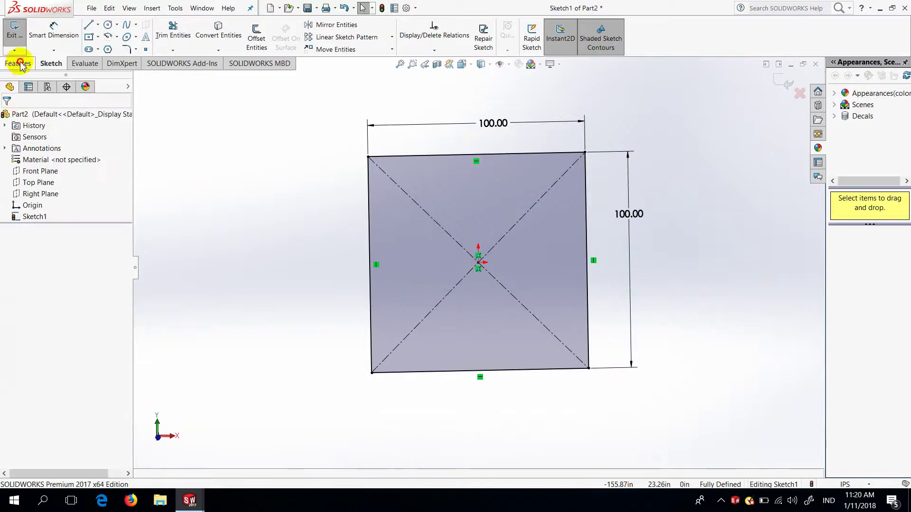
Extrude the 100 by 100 square 50 deep as Boss-Extrude1 and view its front face.
{"action": "left_click", "coordinate": [20, 64]}
{"action": "left_click", "coordinate": [22, 43]}
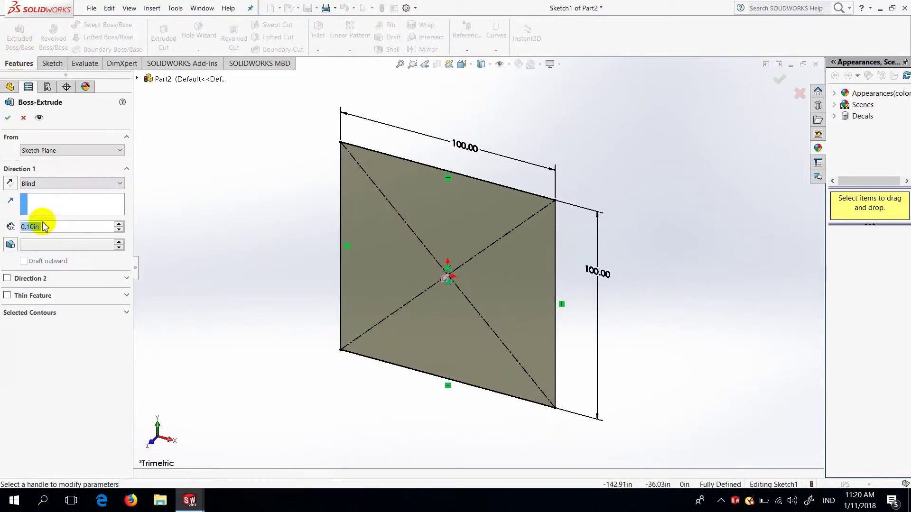
{"action": "type", "text": "50"}
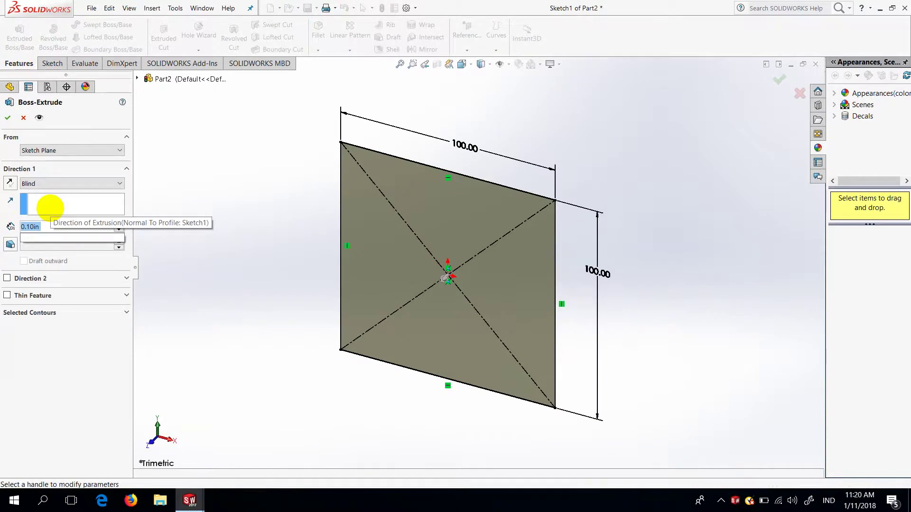
{"action": "key", "text": "Return"}
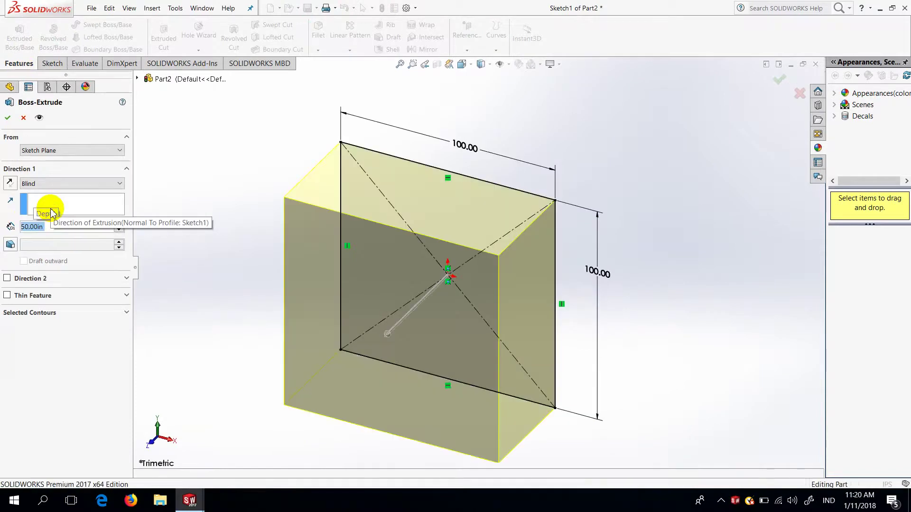
{"action": "key", "text": "Return"}
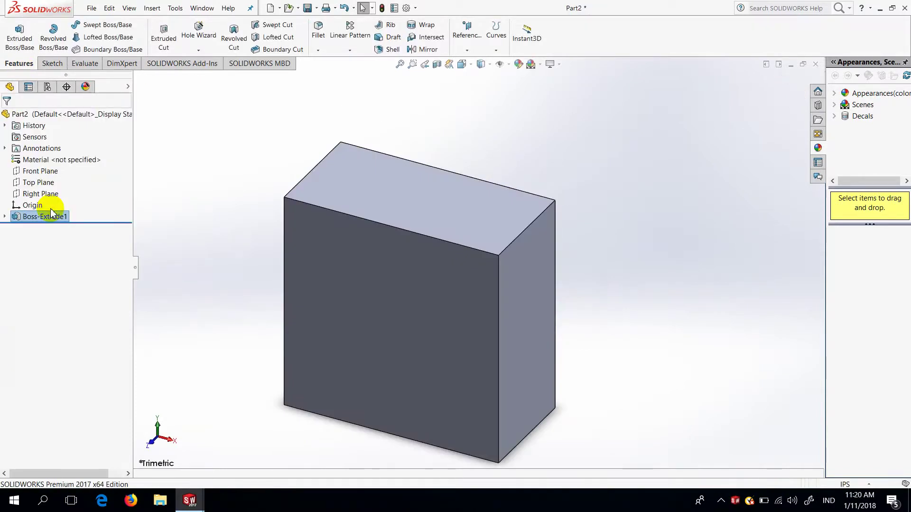
{"action": "mouse_move", "coordinate": [351, 327]}
{"action": "middle_mouse_down"}
{"action": "mouse_move", "coordinate": [458, 199]}
{"action": "mouse_move", "coordinate": [555, 362]}
{"action": "mouse_move", "coordinate": [417, 197]}
{"action": "mouse_move", "coordinate": [469, 252]}
{"action": "mouse_move", "coordinate": [346, 321]}
{"action": "mouse_move", "coordinate": [467, 279]}
{"action": "mouse_move", "coordinate": [415, 272]}
{"action": "mouse_move", "coordinate": [379, 236]}
{"action": "mouse_move", "coordinate": [398, 280]}
{"action": "middle_mouse_up"}
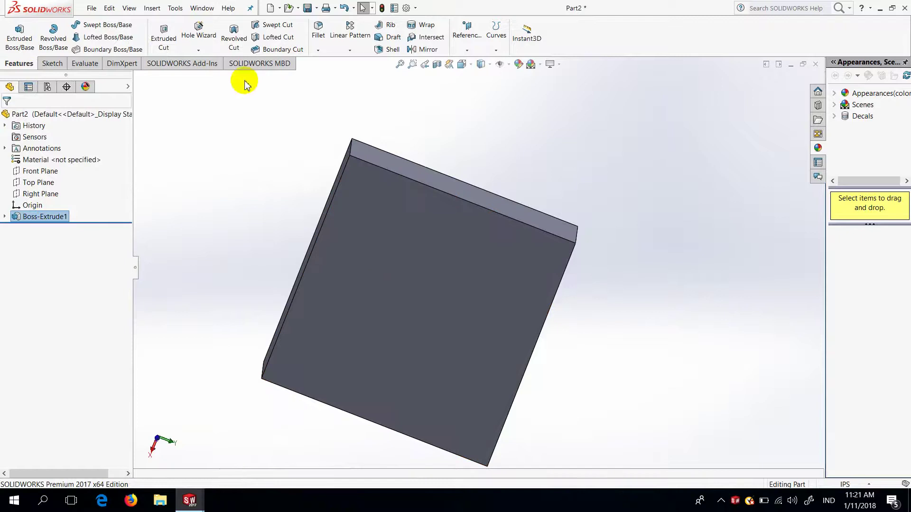
Shell the box to 0.05 thickness with the front face removed.
{"action": "left_click", "coordinate": [383, 50]}
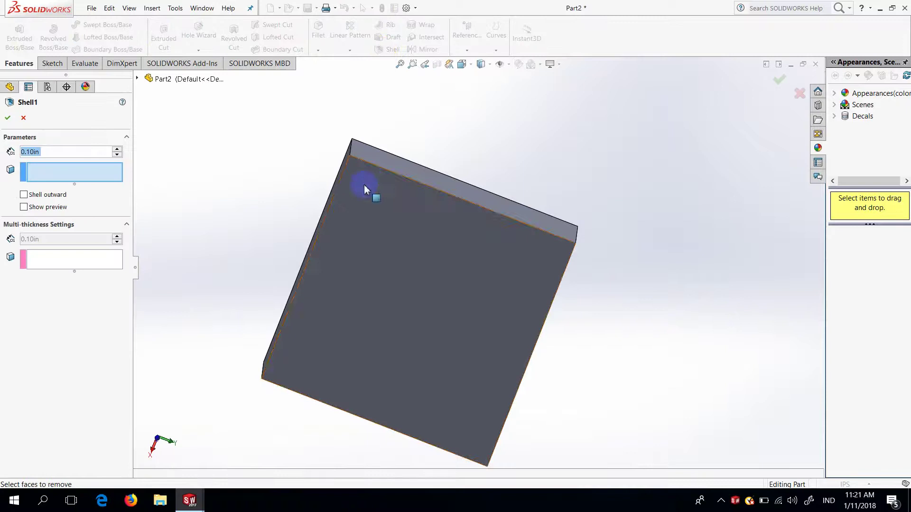
{"action": "left_click", "coordinate": [23, 120]}
{"action": "left_click", "coordinate": [363, 255]}
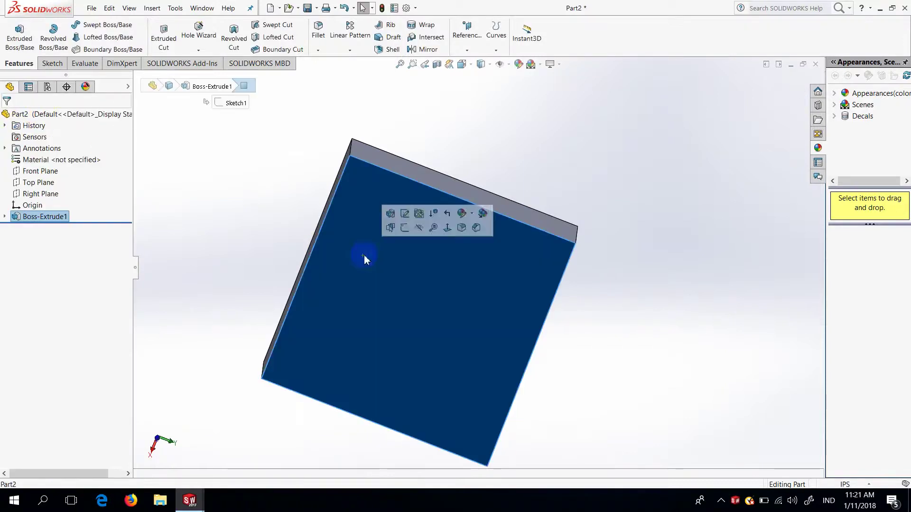
{"action": "left_click", "coordinate": [377, 50]}
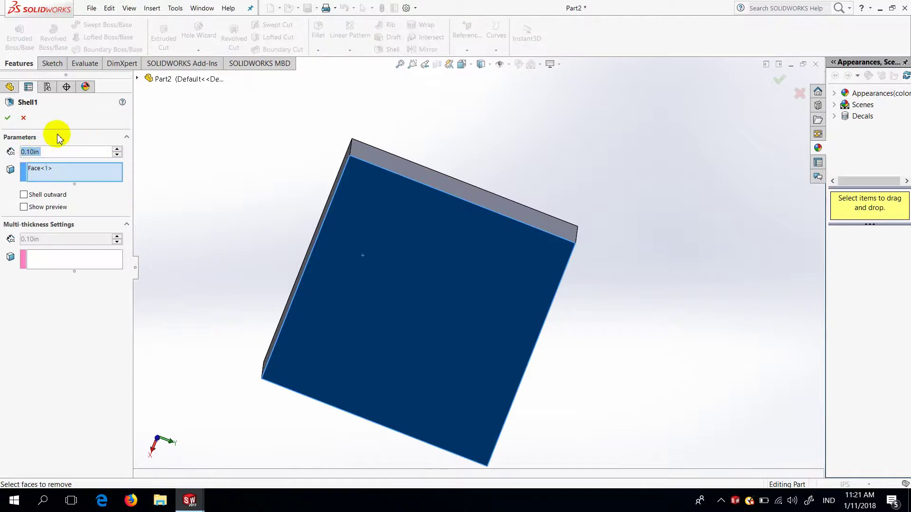
{"action": "type", "text": "0.05"}
{"action": "key", "text": "Return"}
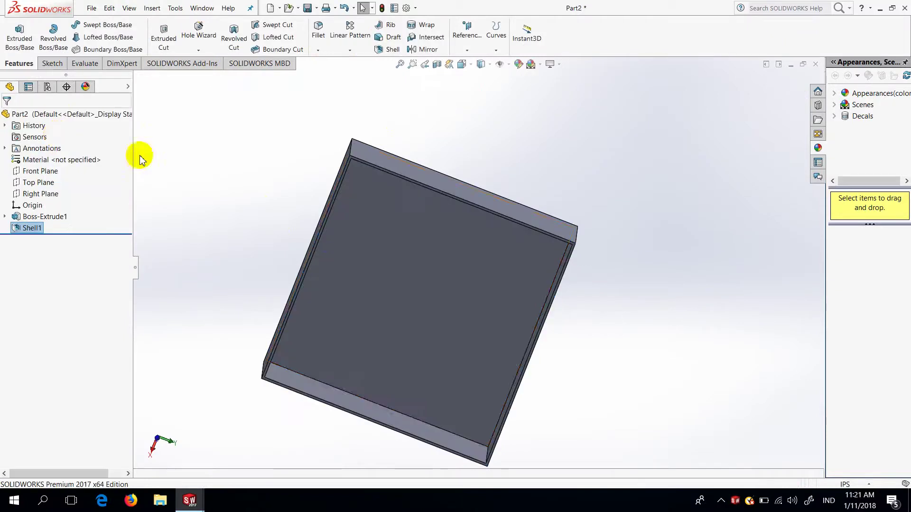
Orbit around the shelled box and select its back face.
{"action": "mouse_move", "coordinate": [325, 244]}
{"action": "middle_mouse_down"}
{"action": "mouse_move", "coordinate": [362, 183]}
{"action": "mouse_move", "coordinate": [311, 154]}
{"action": "mouse_move", "coordinate": [367, 231]}
{"action": "mouse_move", "coordinate": [315, 264]}
{"action": "mouse_move", "coordinate": [352, 320]}
{"action": "mouse_move", "coordinate": [440, 250]}
{"action": "mouse_move", "coordinate": [369, 294]}
{"action": "mouse_move", "coordinate": [433, 260]}
{"action": "mouse_move", "coordinate": [240, 282]}
{"action": "middle_mouse_up"}
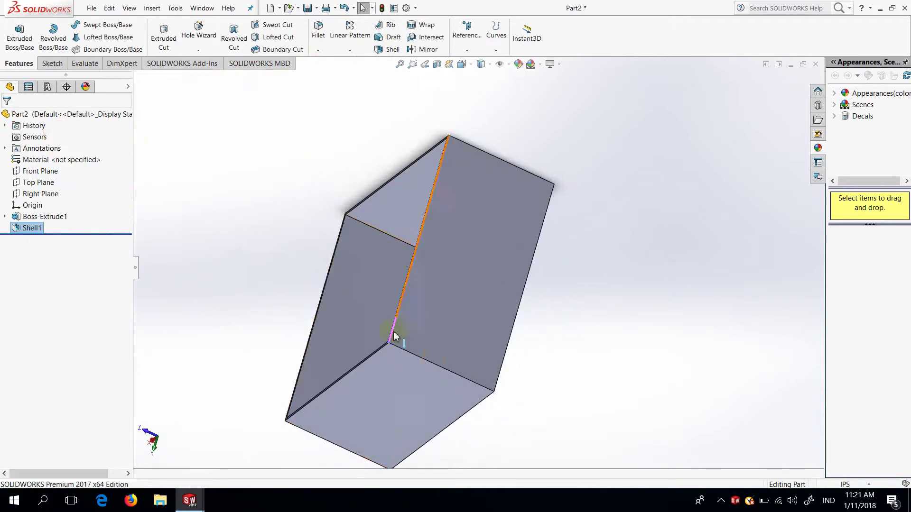
{"action": "mouse_move", "coordinate": [394, 336]}
{"action": "middle_mouse_down"}
{"action": "mouse_move", "coordinate": [468, 397]}
{"action": "mouse_move", "coordinate": [380, 374]}
{"action": "mouse_move", "coordinate": [411, 419]}
{"action": "mouse_move", "coordinate": [447, 338]}
{"action": "mouse_move", "coordinate": [416, 317]}
{"action": "mouse_move", "coordinate": [402, 350]}
{"action": "mouse_move", "coordinate": [392, 332]}
{"action": "mouse_move", "coordinate": [427, 413]}
{"action": "mouse_move", "coordinate": [356, 286]}
{"action": "mouse_move", "coordinate": [305, 254]}
{"action": "mouse_move", "coordinate": [376, 307]}
{"action": "mouse_move", "coordinate": [289, 272]}
{"action": "mouse_move", "coordinate": [360, 394]}
{"action": "mouse_move", "coordinate": [370, 325]}
{"action": "mouse_move", "coordinate": [300, 275]}
{"action": "mouse_move", "coordinate": [389, 362]}
{"action": "mouse_move", "coordinate": [359, 295]}
{"action": "mouse_move", "coordinate": [361, 304]}
{"action": "mouse_move", "coordinate": [488, 341]}
{"action": "mouse_move", "coordinate": [515, 447]}
{"action": "mouse_move", "coordinate": [465, 306]}
{"action": "middle_mouse_up"}
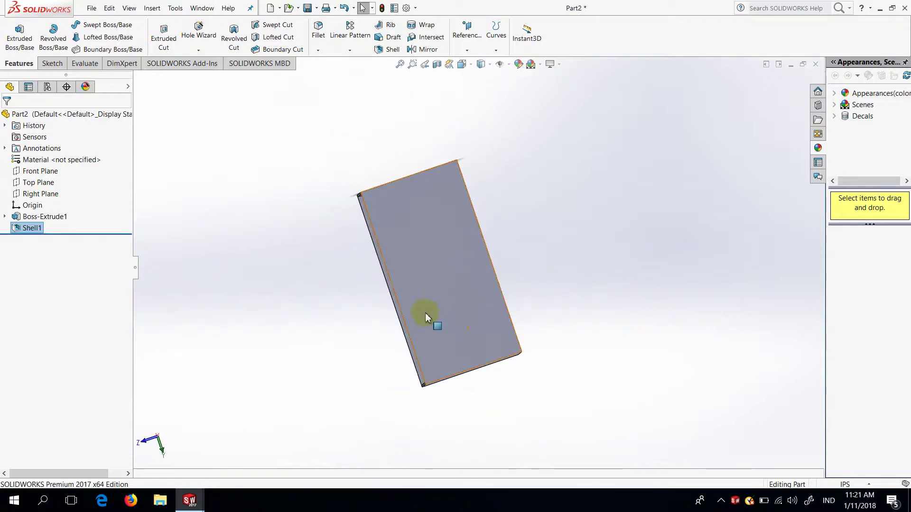
{"action": "left_click", "coordinate": [432, 282]}
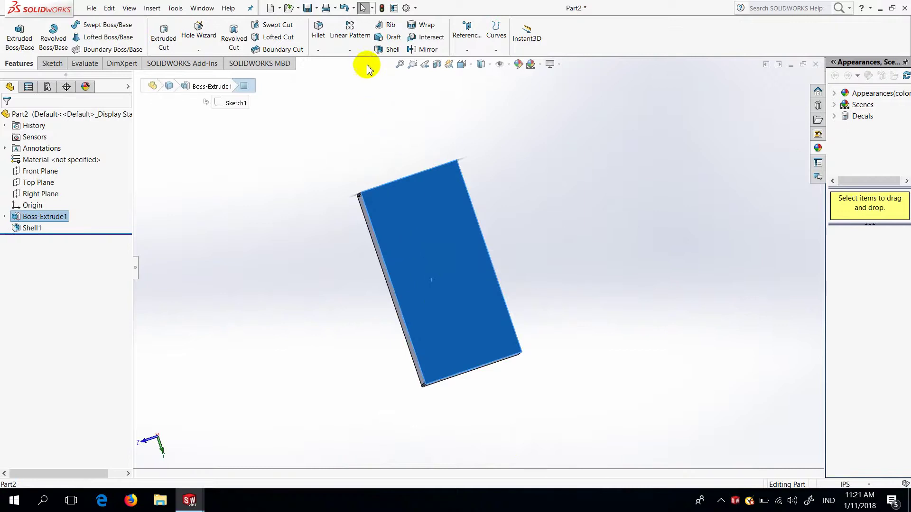
Fillet the selected face with a 5 in radius as Fillet1.
{"action": "left_click", "coordinate": [318, 38]}
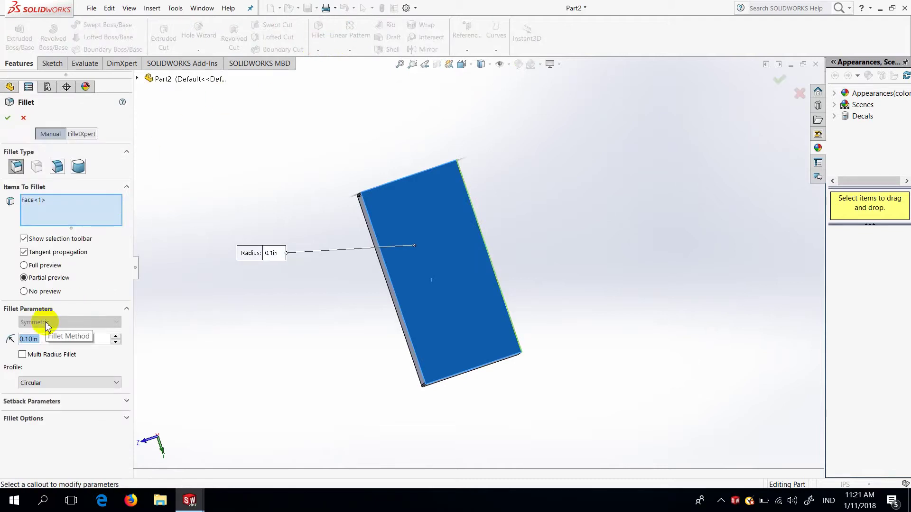
{"action": "type", "text": "5"}
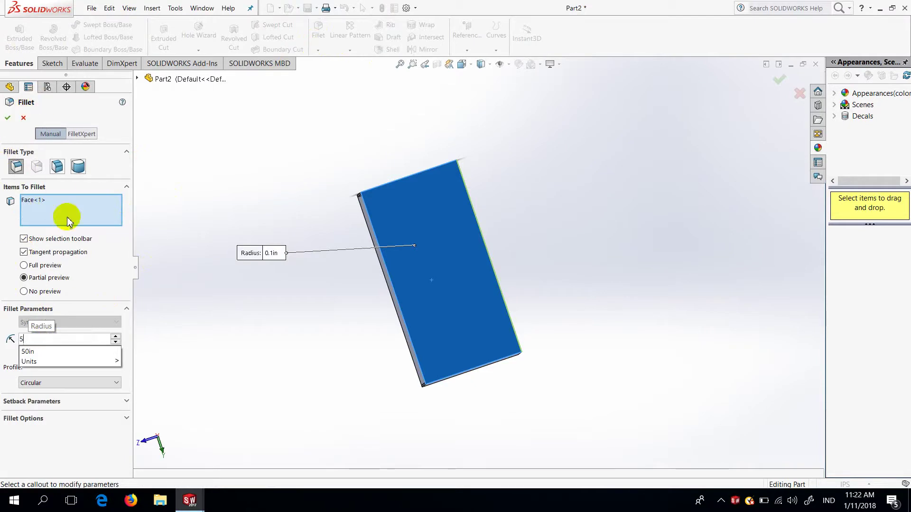
{"action": "key", "text": "Return"}
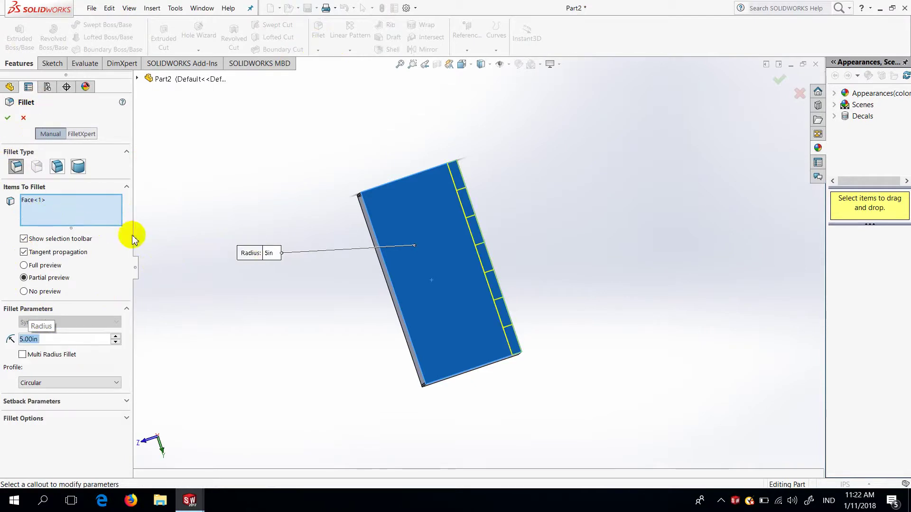
{"action": "left_click", "coordinate": [7, 117]}
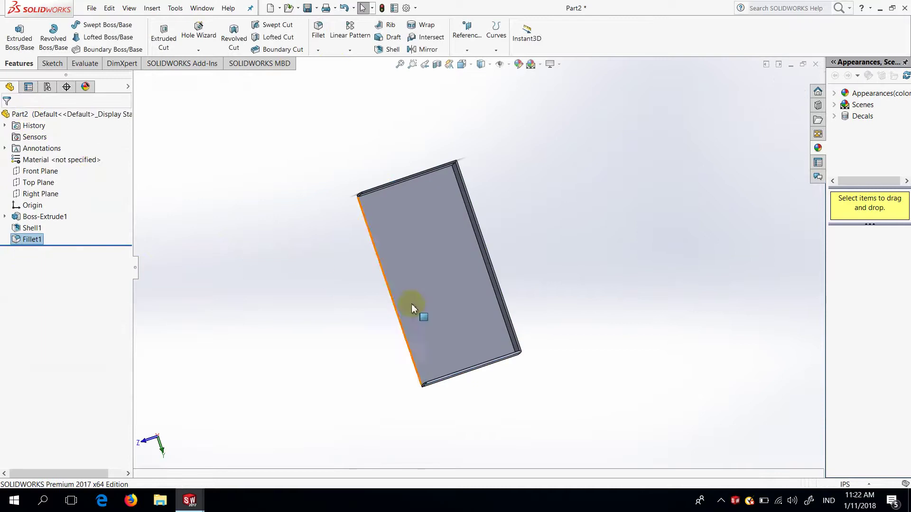
Orbit and square up the view to inspect the open box.
{"action": "mouse_move", "coordinate": [411, 304]}
{"action": "middle_mouse_down"}
{"action": "mouse_move", "coordinate": [392, 311]}
{"action": "mouse_move", "coordinate": [331, 297]}
{"action": "mouse_move", "coordinate": [228, 238]}
{"action": "mouse_move", "coordinate": [71, 218]}
{"action": "middle_mouse_up"}
{"action": "mouse_move", "coordinate": [446, 293]}
{"action": "middle_mouse_down"}
{"action": "mouse_move", "coordinate": [358, 281]}
{"action": "mouse_move", "coordinate": [350, 224]}
{"action": "mouse_move", "coordinate": [414, 189]}
{"action": "mouse_move", "coordinate": [374, 234]}
{"action": "mouse_move", "coordinate": [454, 287]}
{"action": "middle_mouse_up"}
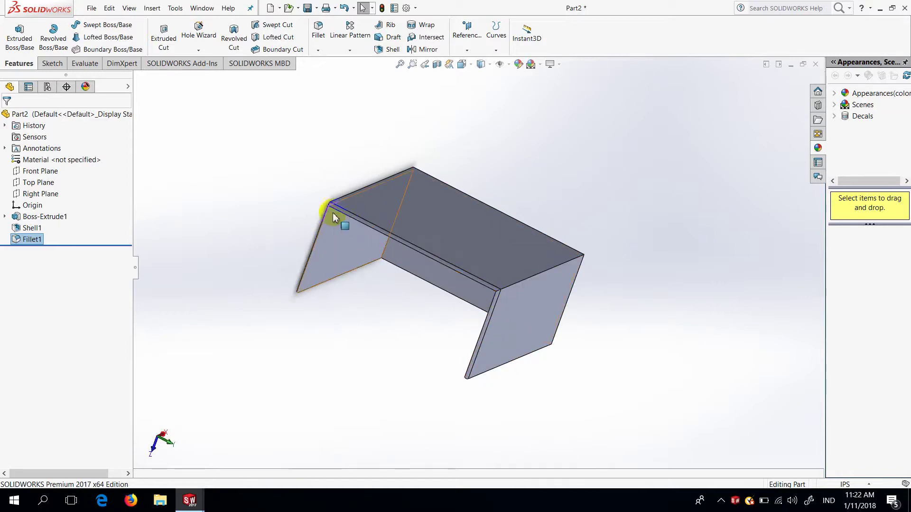
{"action": "key", "text": "ctrl+8"}
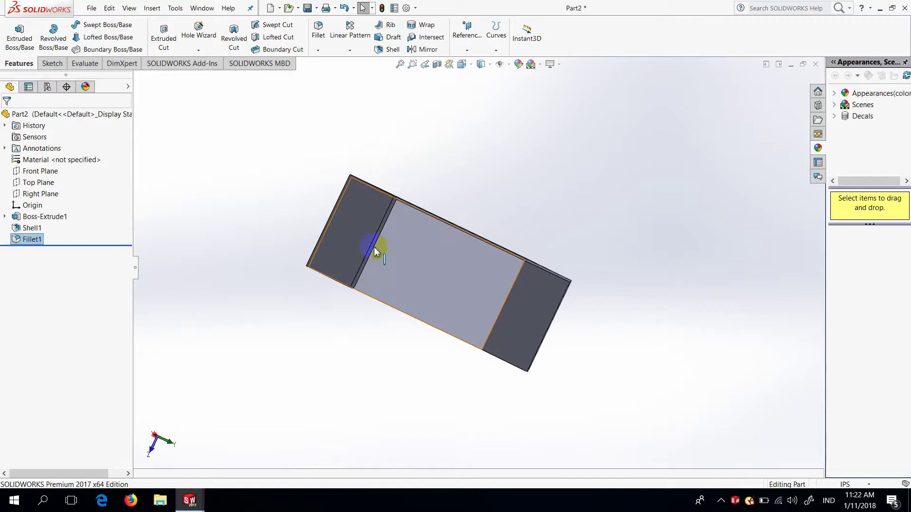
{"action": "mouse_move", "coordinate": [569, 305]}
{"action": "middle_mouse_down"}
{"action": "mouse_move", "coordinate": [532, 199]}
{"action": "mouse_move", "coordinate": [554, 190]}
{"action": "mouse_move", "coordinate": [551, 221]}
{"action": "mouse_move", "coordinate": [567, 199]}
{"action": "mouse_move", "coordinate": [590, 217]}
{"action": "mouse_move", "coordinate": [605, 263]}
{"action": "middle_mouse_up"}
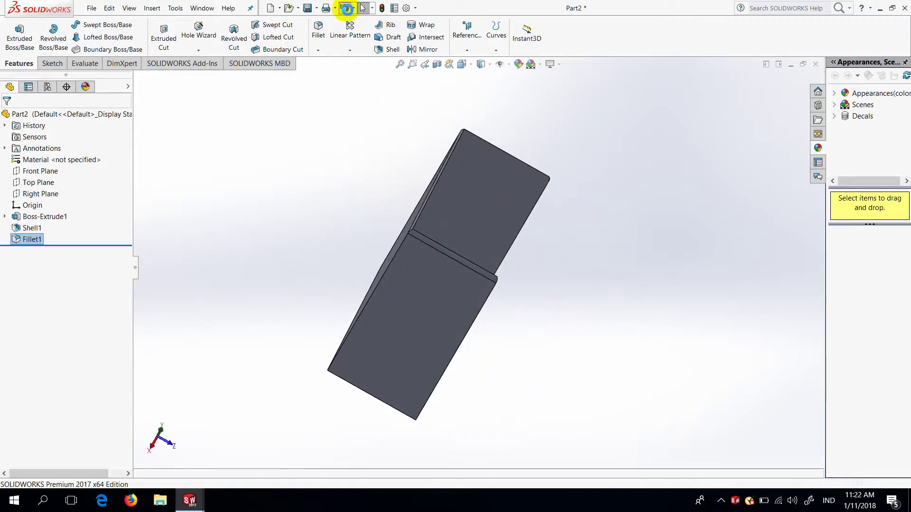
Undo Fillet1, Shell1, Boss-Extrude1 and Sketch1, then select Front Plane.
{"action": "left_click", "coordinate": [347, 9]}
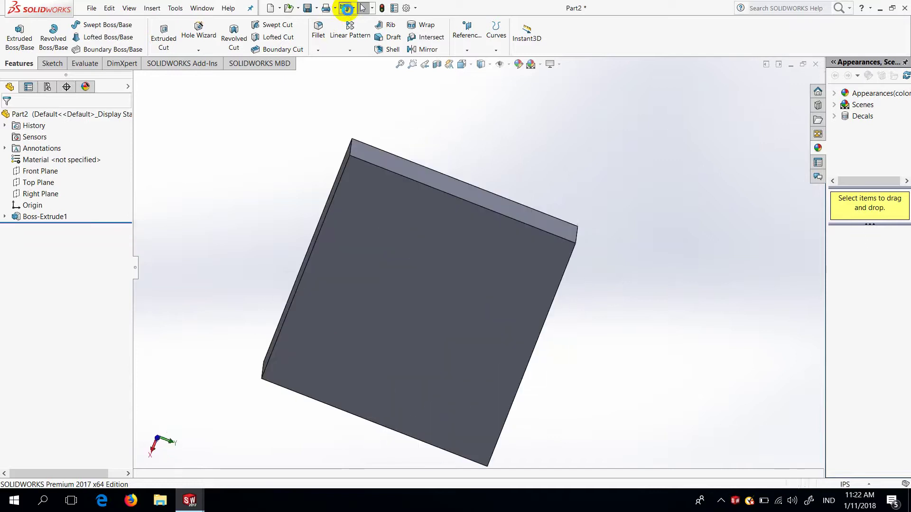
{"action": "left_click", "coordinate": [347, 9]}
{"action": "left_click", "coordinate": [347, 8]}
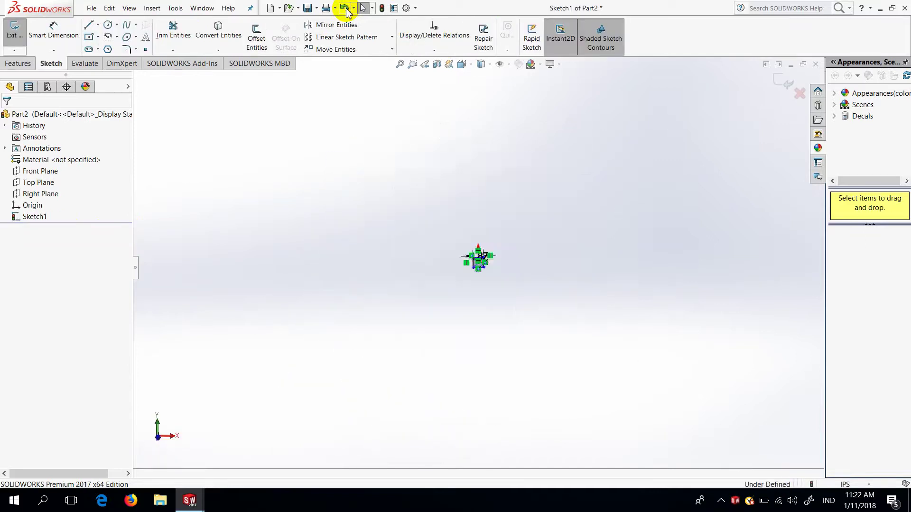
{"action": "left_click", "coordinate": [347, 9]}
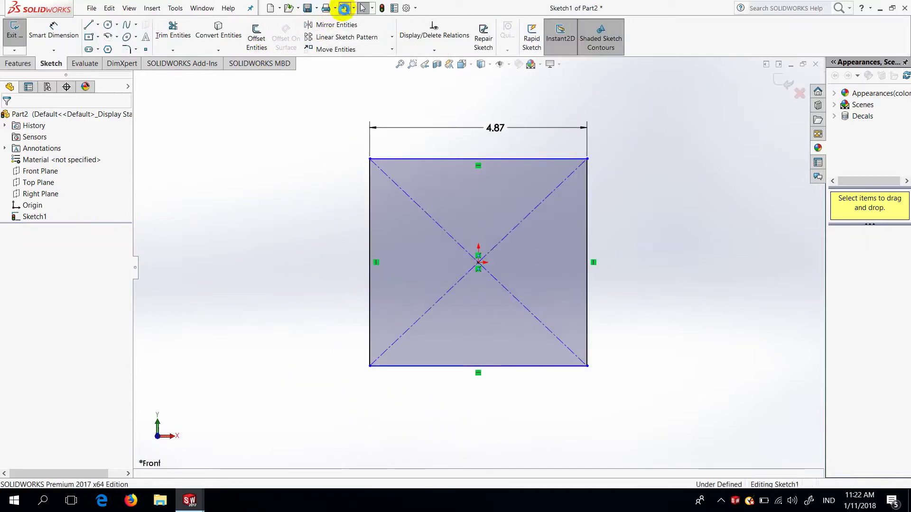
{"action": "left_click", "coordinate": [345, 8]}
{"action": "left_click", "coordinate": [343, 8]}
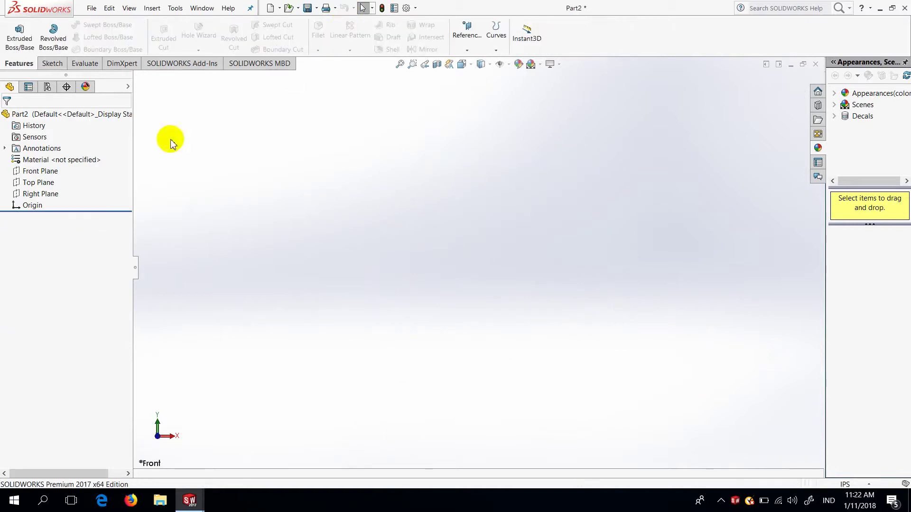
{"action": "left_click", "coordinate": [42, 174]}
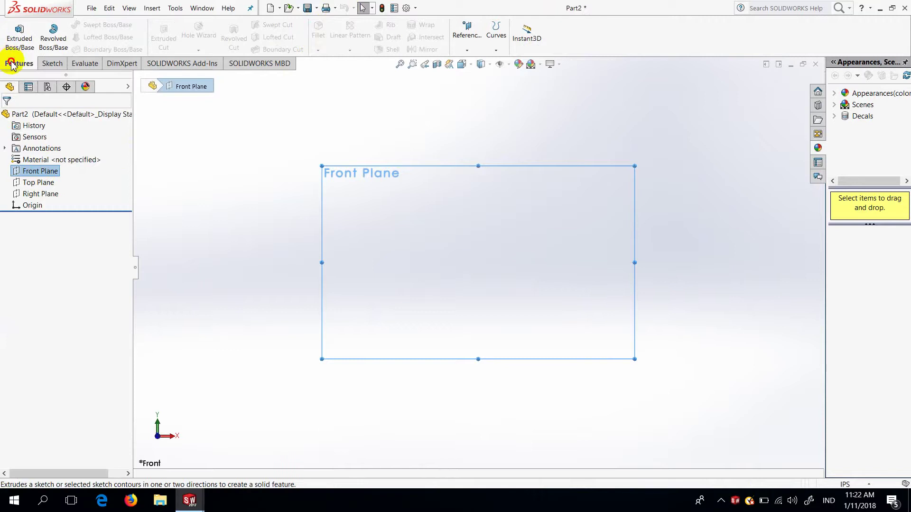
Start a sketch on Front Plane and draw a center rectangle from the origin.
{"action": "left_click", "coordinate": [44, 65]}
{"action": "left_click", "coordinate": [14, 35]}
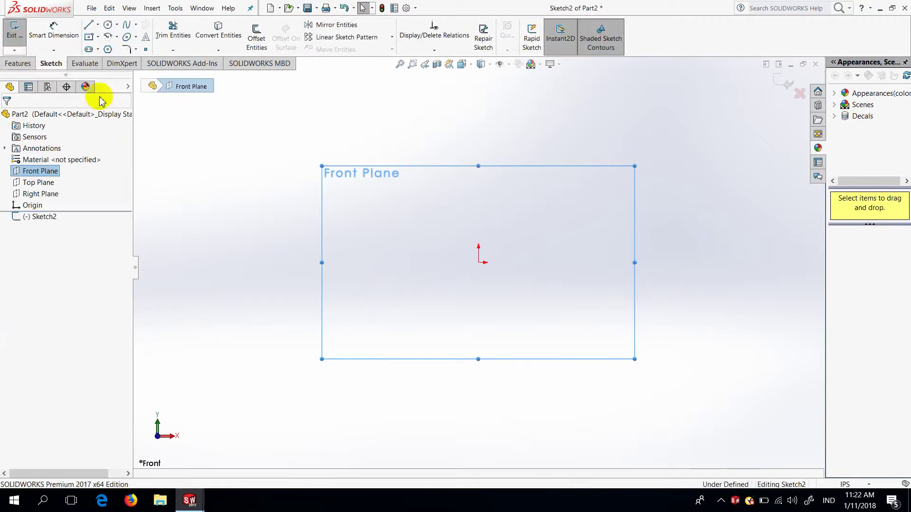
{"action": "left_click", "coordinate": [97, 38]}
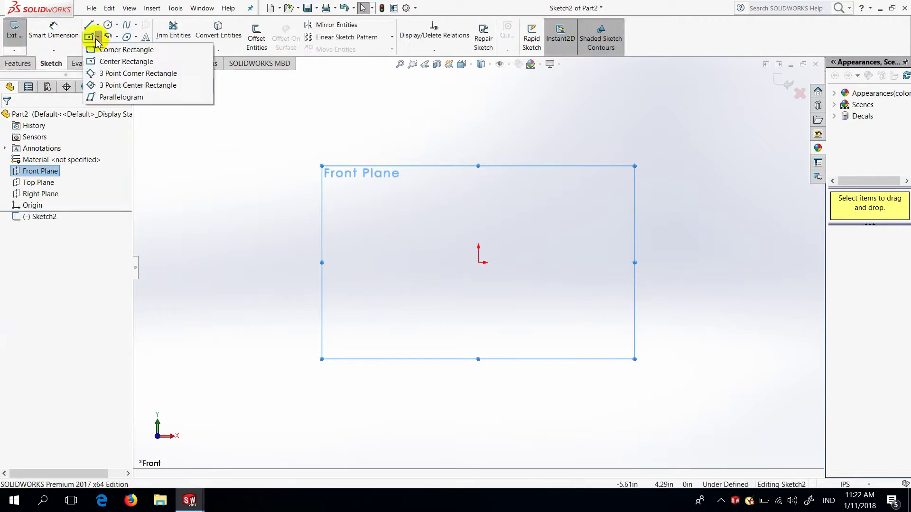
{"action": "left_click", "coordinate": [95, 61]}
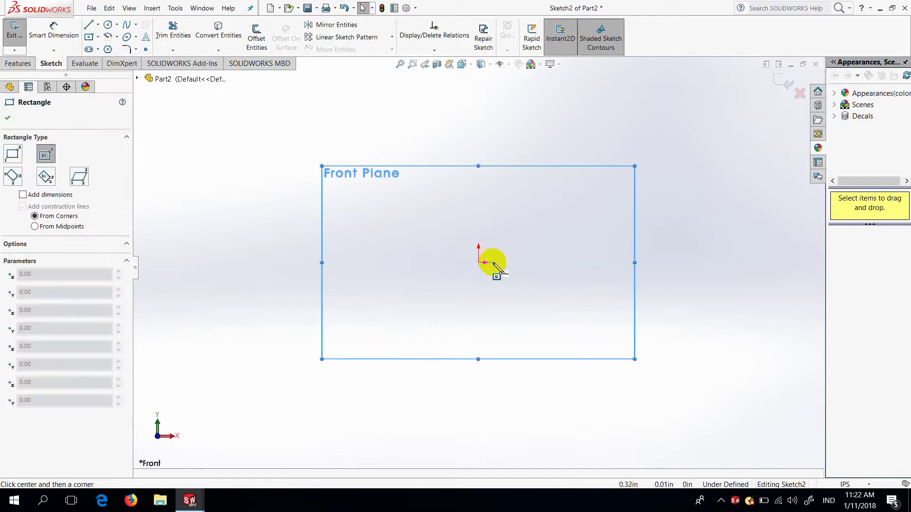
{"action": "left_click", "coordinate": [478, 262]}
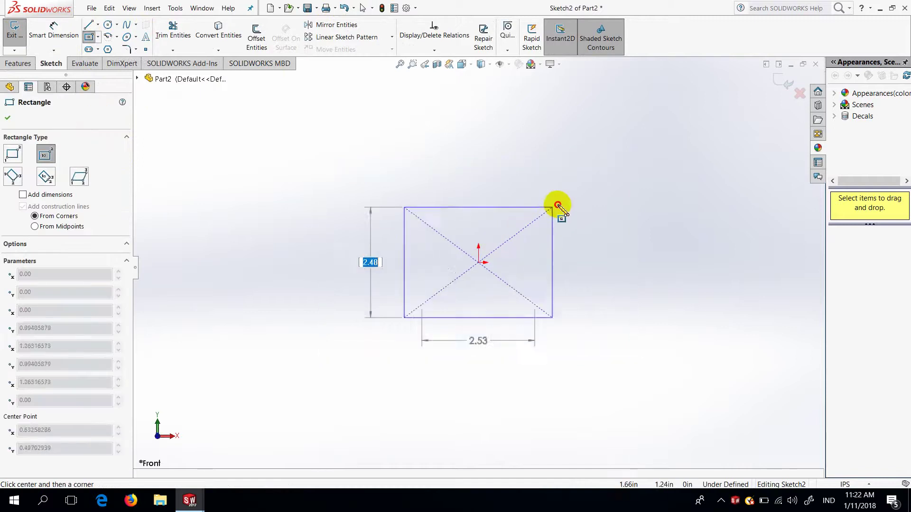
{"action": "left_click", "coordinate": [601, 178]}
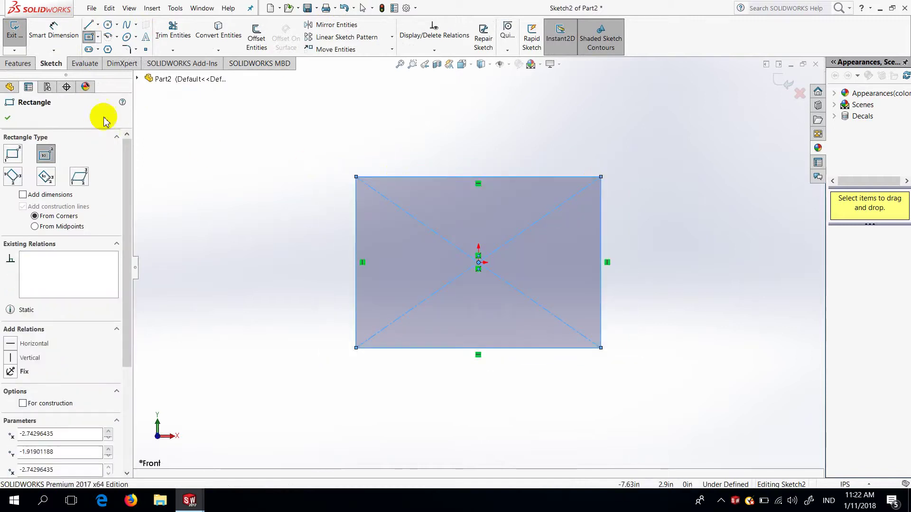
Dimension the rectangle's top and right edges to 100 each, making a square.
{"action": "left_click", "coordinate": [52, 36]}
{"action": "left_click", "coordinate": [415, 177]}
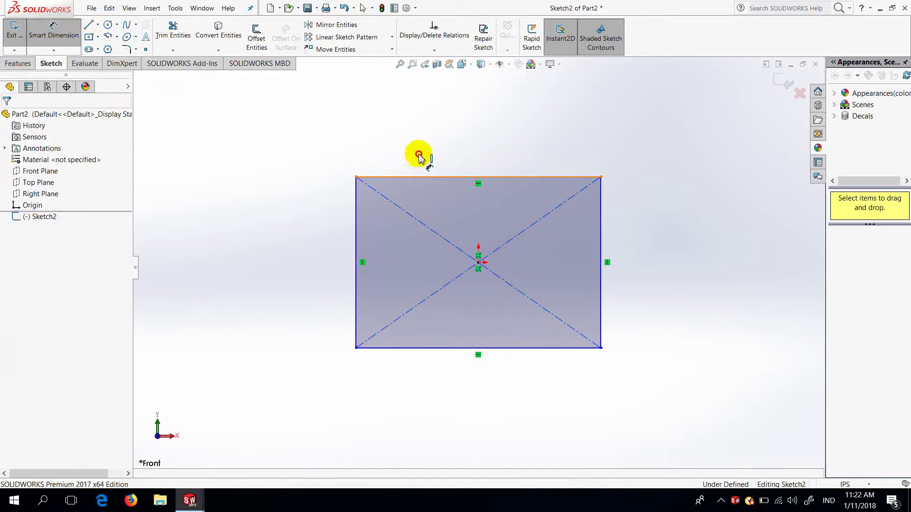
{"action": "left_click", "coordinate": [418, 137]}
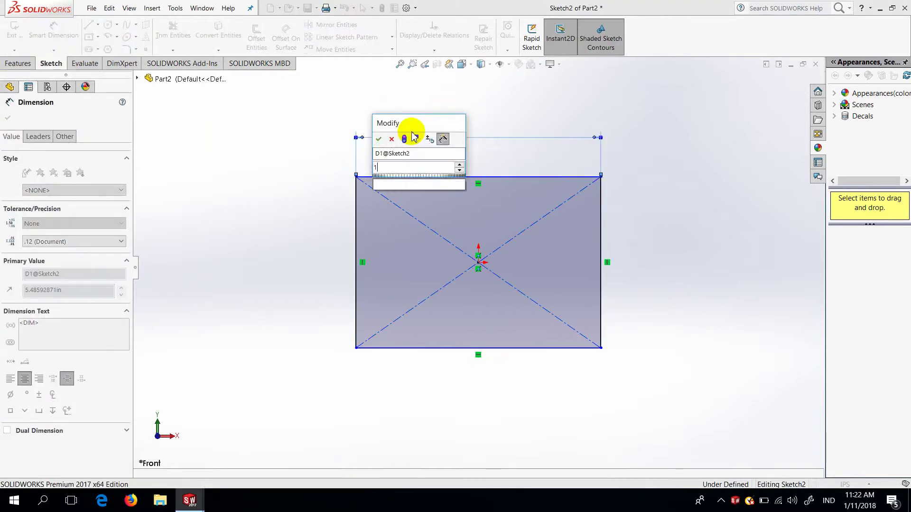
{"action": "type", "text": "100"}
{"action": "key", "text": "Return"}
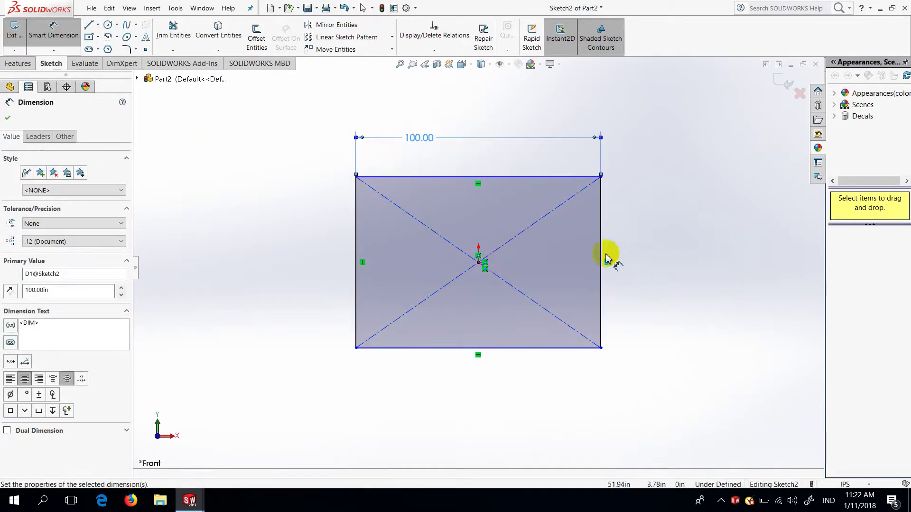
{"action": "left_click", "coordinate": [601, 255]}
{"action": "left_click", "coordinate": [640, 251]}
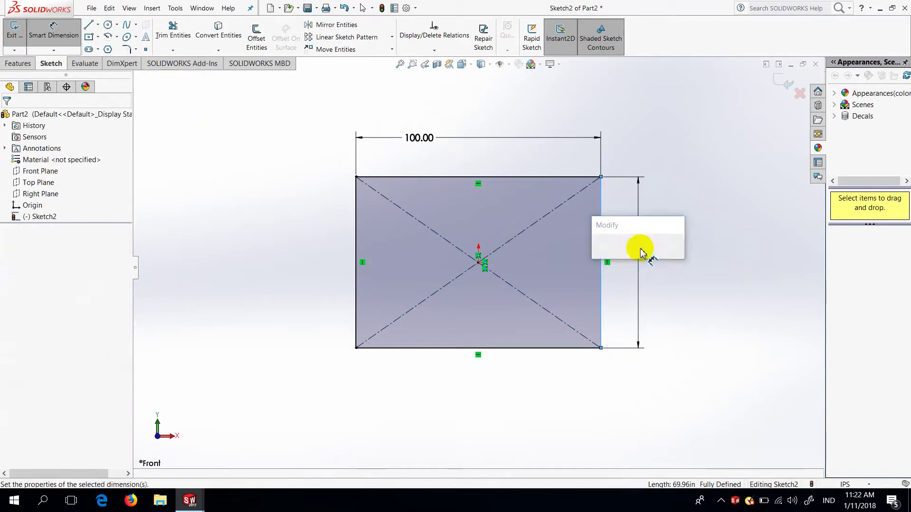
{"action": "type", "text": "100"}
{"action": "key", "text": "Return"}
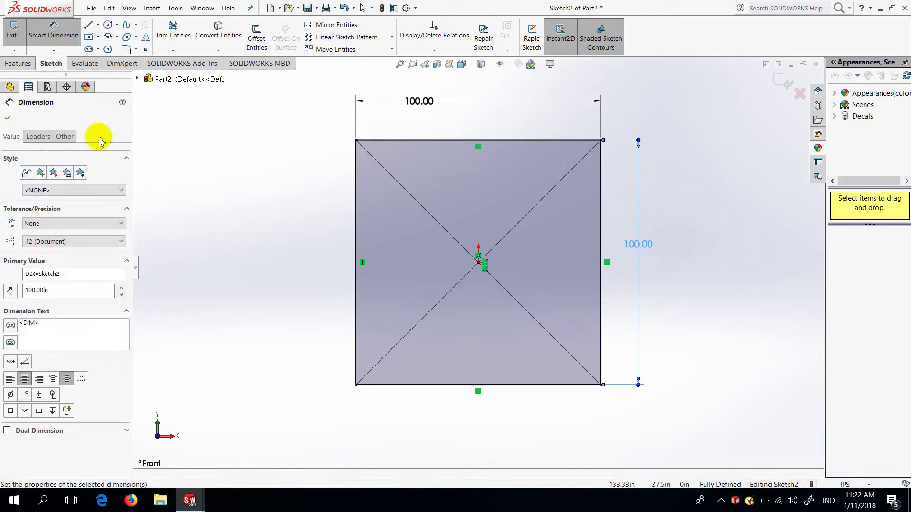
{"action": "left_click", "coordinate": [8, 117]}
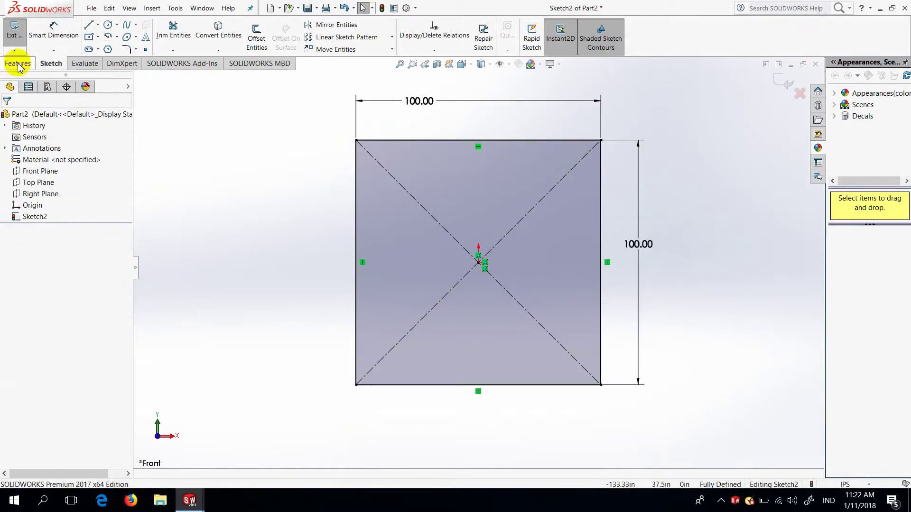
{"action": "left_click", "coordinate": [18, 63]}
Extrude the square 30 in deep with a 20° draft.
{"action": "left_click", "coordinate": [22, 48]}
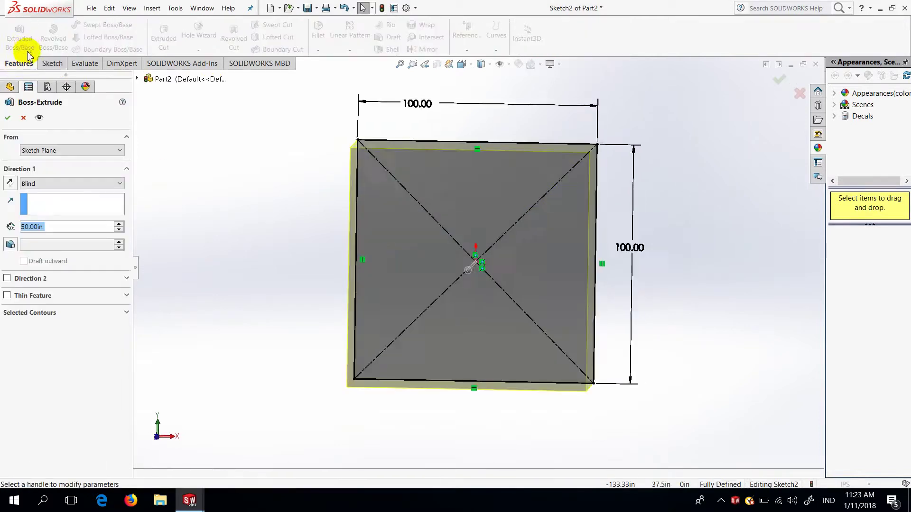
{"action": "type", "text": "3"}
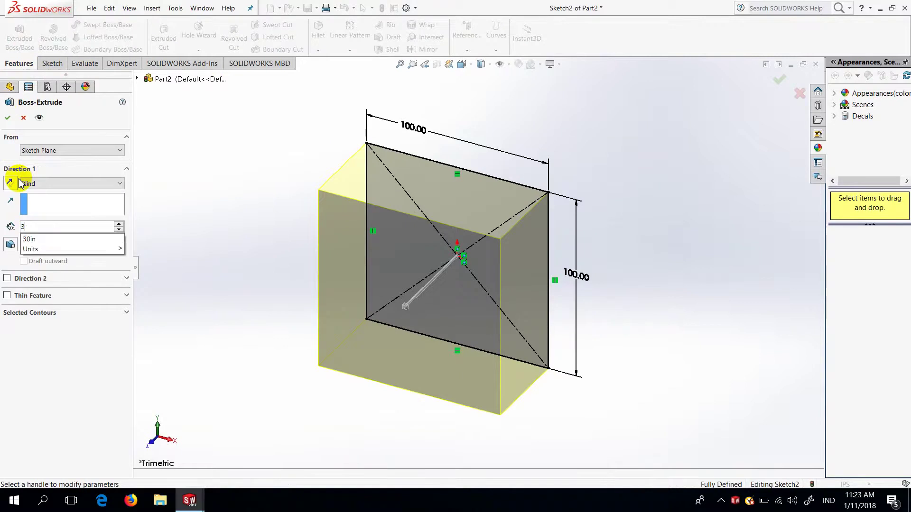
{"action": "type", "text": "0"}
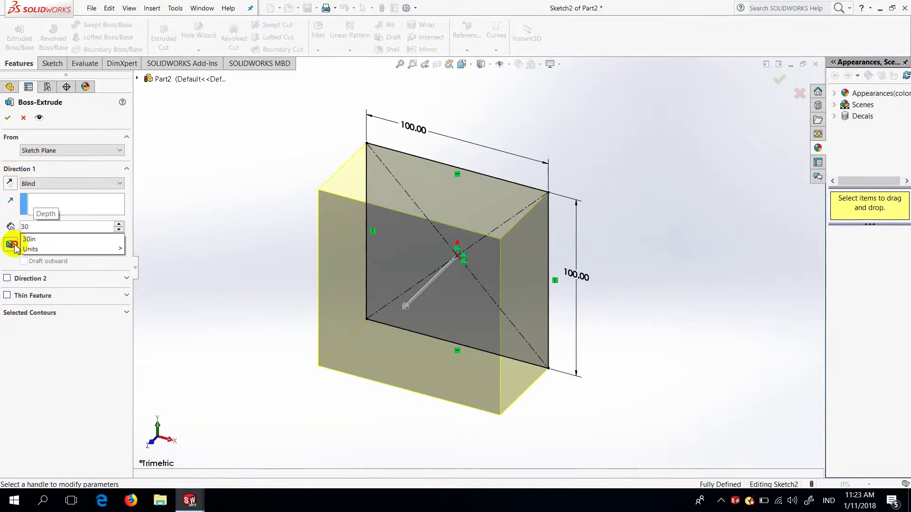
{"action": "key", "text": "Return"}
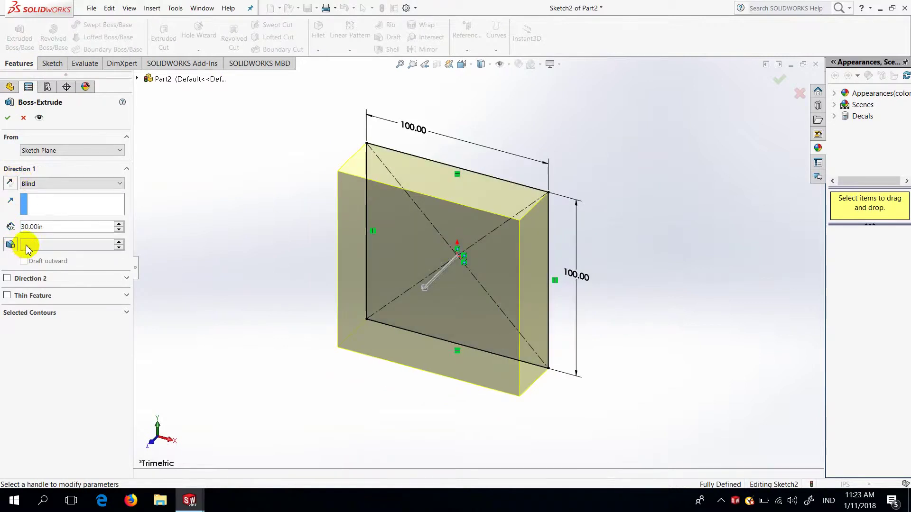
{"action": "left_click", "coordinate": [10, 245]}
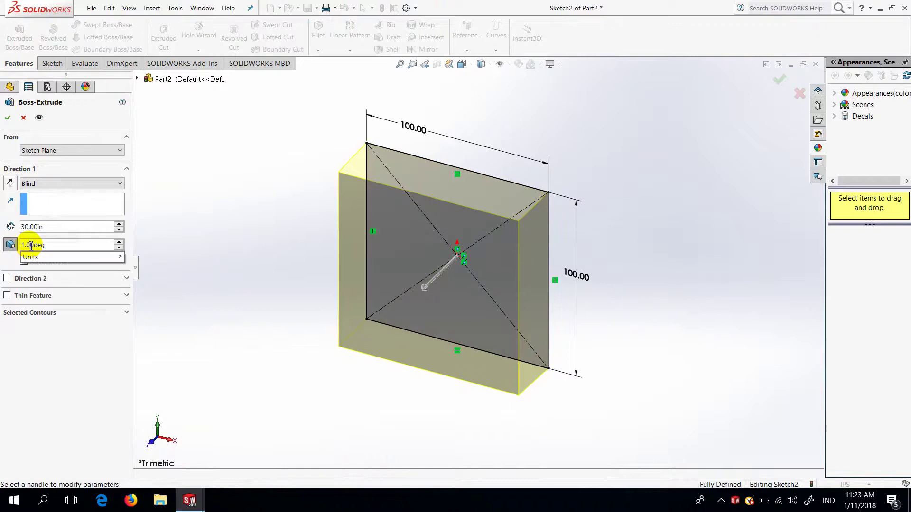
{"action": "key", "text": "Return"}
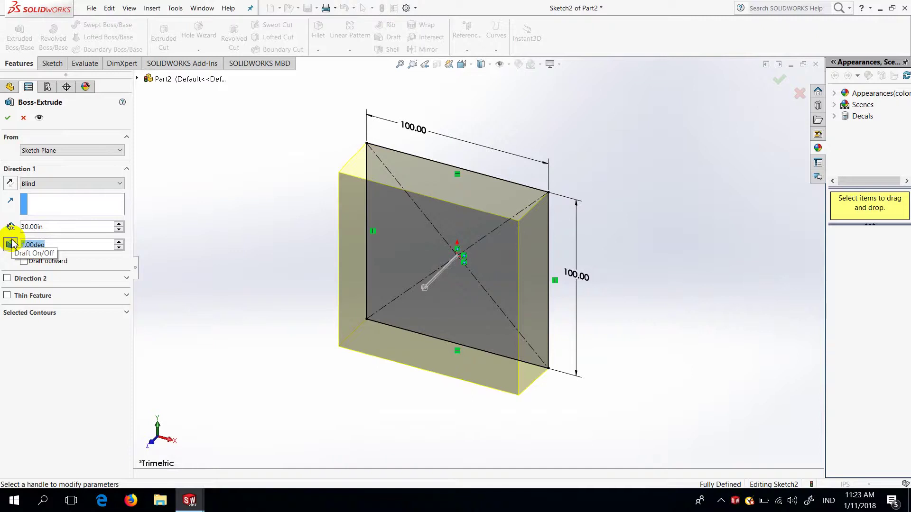
{"action": "type", "text": "20"}
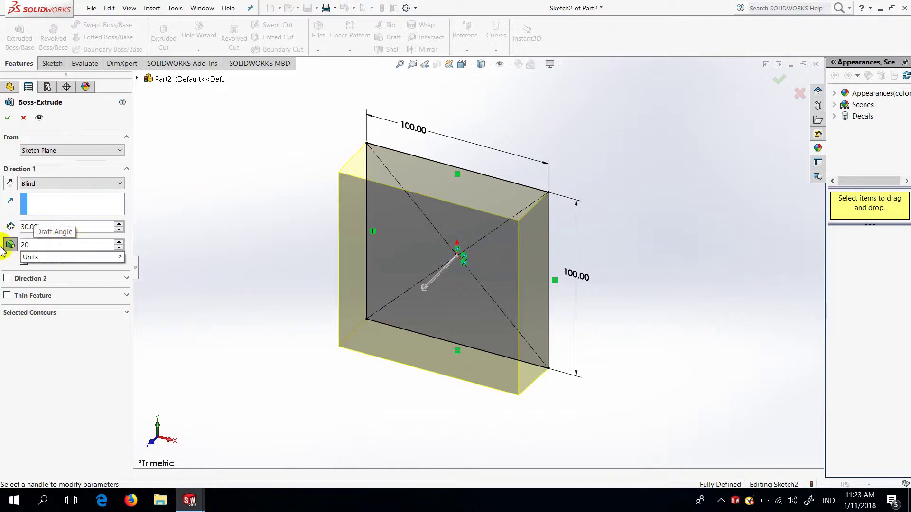
{"action": "key", "text": "Return"}
{"action": "left_click", "coordinate": [10, 245]}
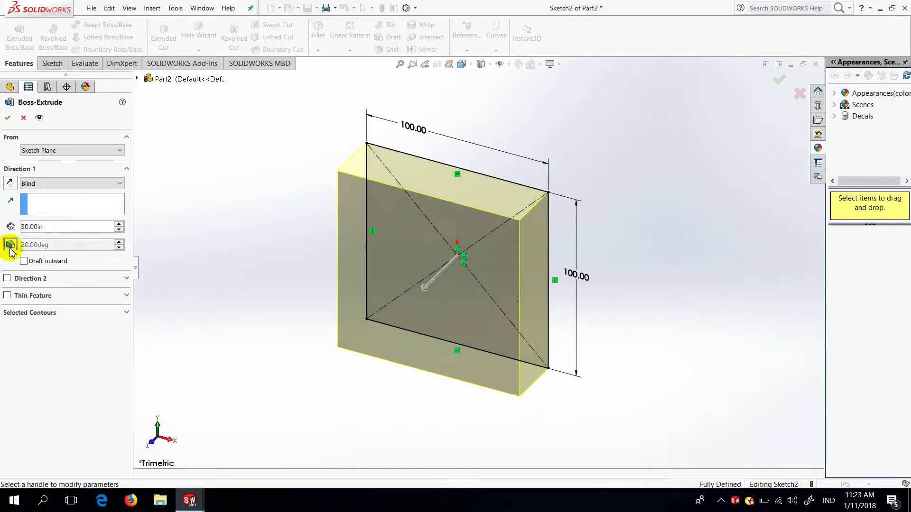
{"action": "left_click", "coordinate": [10, 246]}
{"action": "left_click", "coordinate": [4, 122]}
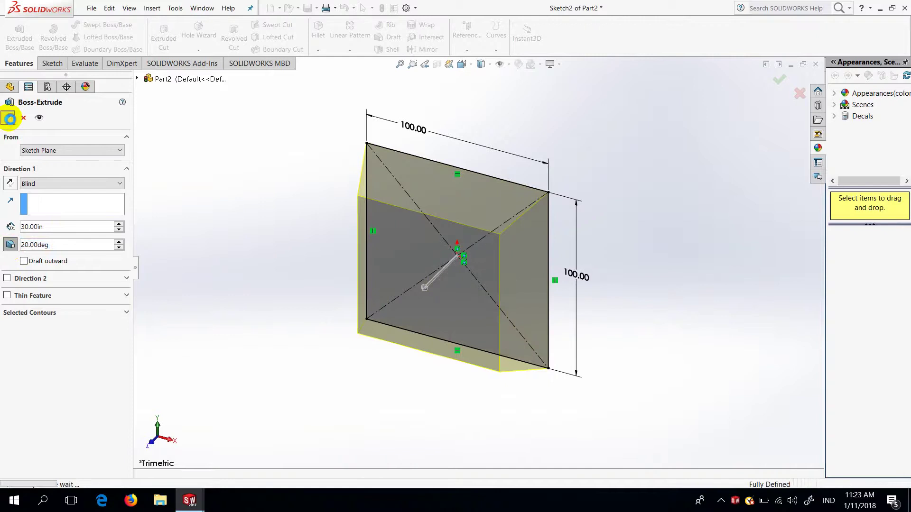
Orbit the tapered block and select its front face.
{"action": "mouse_move", "coordinate": [418, 257]}
{"action": "middle_mouse_down"}
{"action": "mouse_move", "coordinate": [452, 279]}
{"action": "mouse_move", "coordinate": [427, 336]}
{"action": "mouse_move", "coordinate": [435, 228]}
{"action": "mouse_move", "coordinate": [530, 287]}
{"action": "mouse_move", "coordinate": [542, 339]}
{"action": "mouse_move", "coordinate": [376, 355]}
{"action": "mouse_move", "coordinate": [413, 401]}
{"action": "middle_mouse_up"}
{"action": "mouse_move", "coordinate": [433, 311]}
{"action": "middle_mouse_down"}
{"action": "mouse_move", "coordinate": [460, 385]}
{"action": "mouse_move", "coordinate": [433, 321]}
{"action": "mouse_move", "coordinate": [417, 315]}
{"action": "middle_mouse_up"}
{"action": "left_click", "coordinate": [396, 281]}
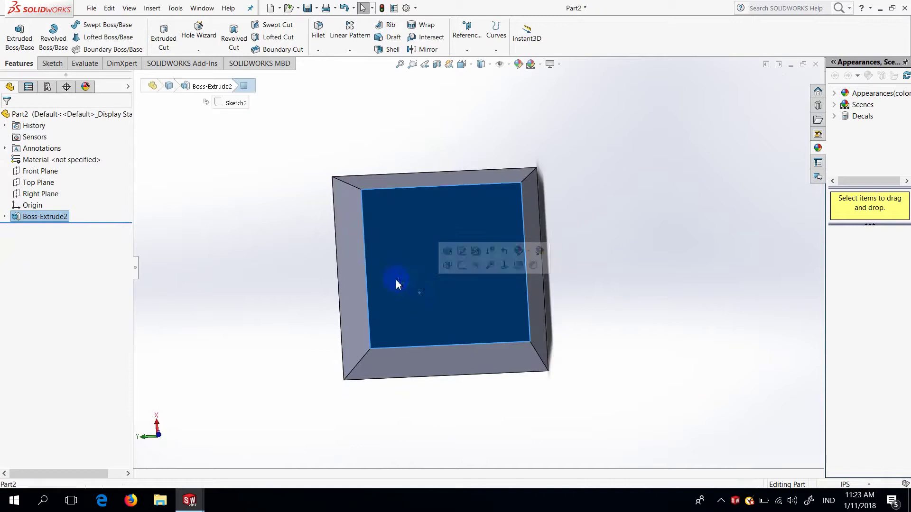
Sketch on the front face a 10 in inward offset of its edges.
{"action": "left_click", "coordinate": [43, 63]}
{"action": "left_click", "coordinate": [16, 41]}
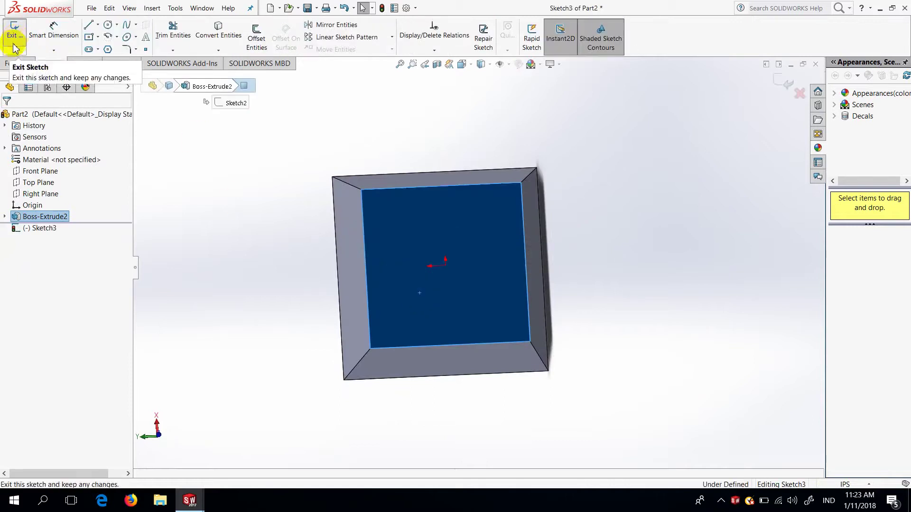
{"action": "left_click", "coordinate": [257, 38]}
{"action": "type", "text": "10"}
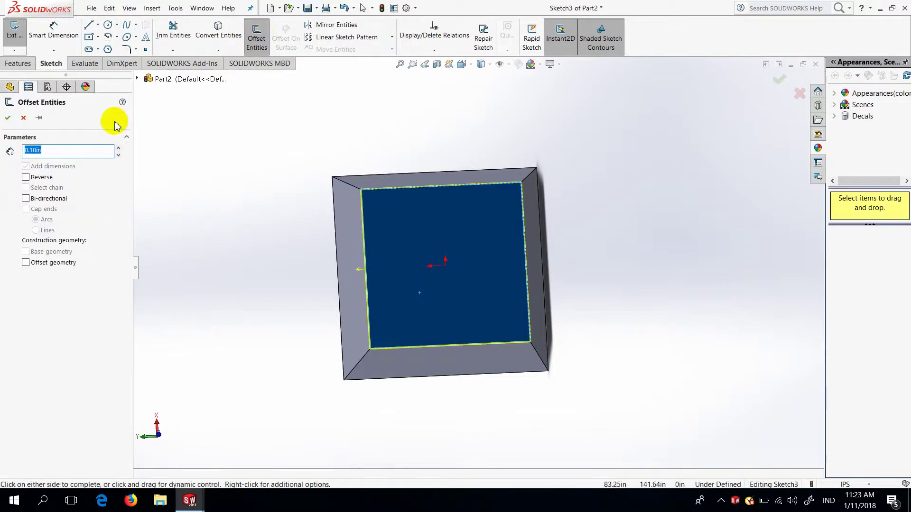
{"action": "left_click", "coordinate": [26, 180]}
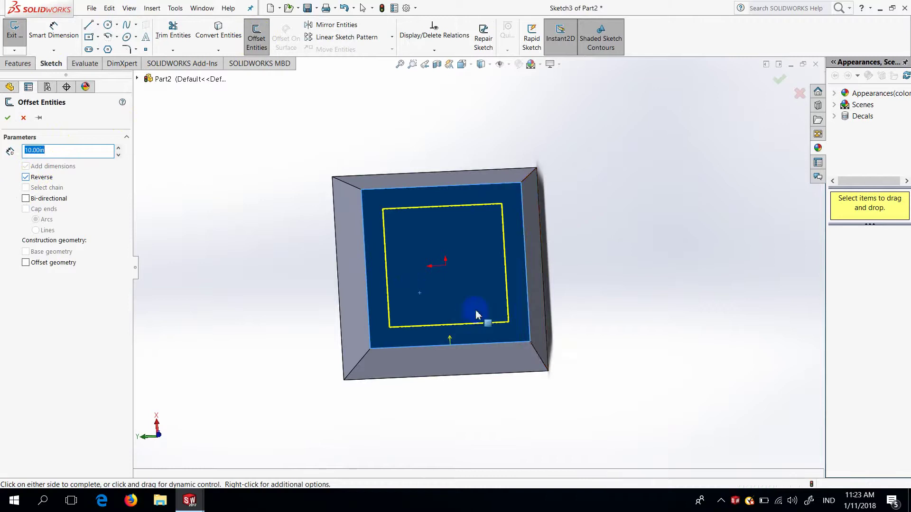
{"action": "middle_click_drag", "start_coordinate": [472, 311], "coordinate": [417, 315]}
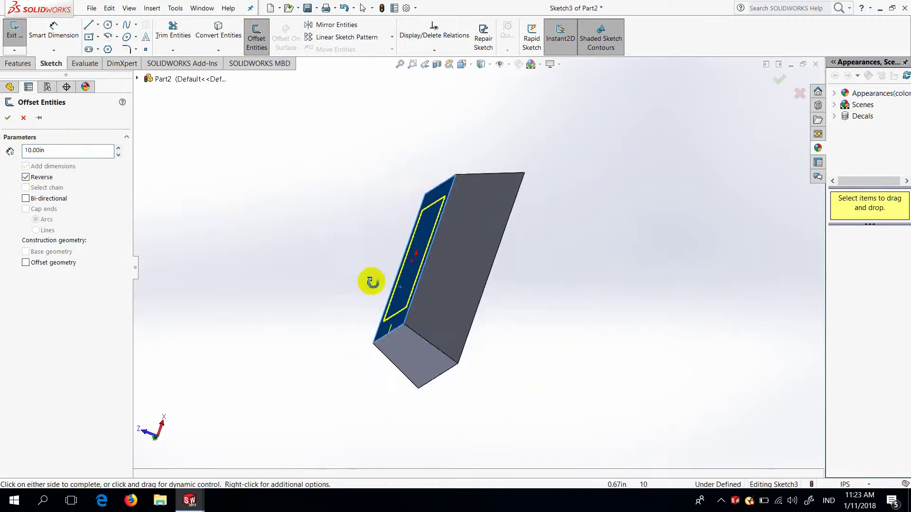
{"action": "left_click", "coordinate": [6, 118]}
Orbit the block and select the inner square's lines.
{"action": "middle_click_drag", "start_coordinate": [376, 309], "coordinate": [392, 332]}
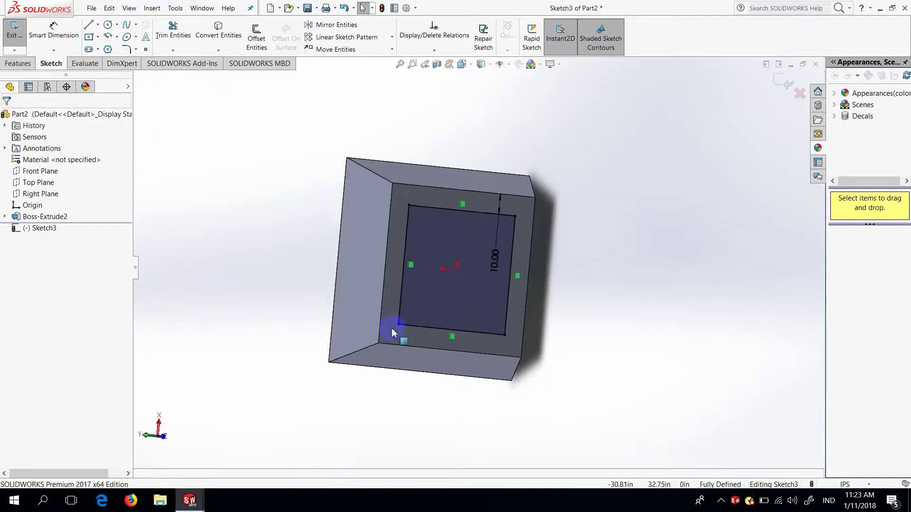
{"action": "left_click", "coordinate": [436, 300]}
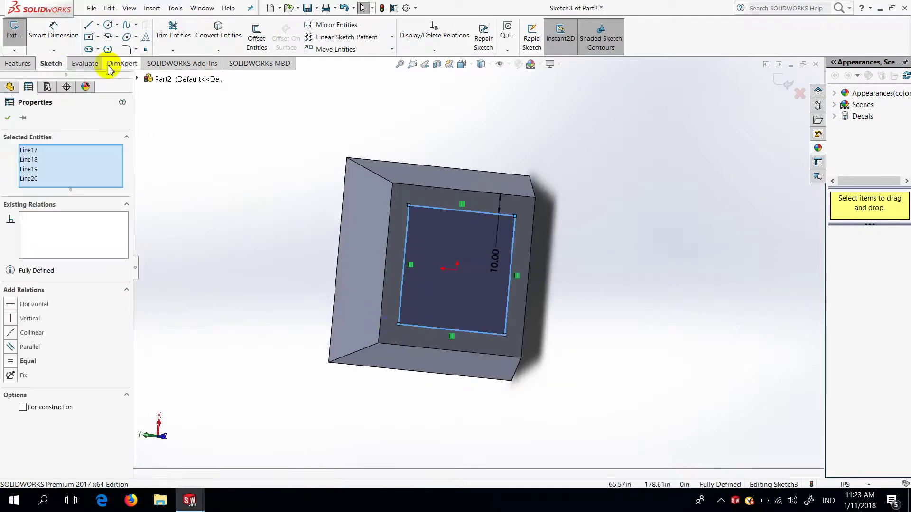
{"action": "left_click", "coordinate": [18, 63]}
Cut the inner square 25 in deep (Blind) with a 20° draft.
{"action": "left_click", "coordinate": [163, 42]}
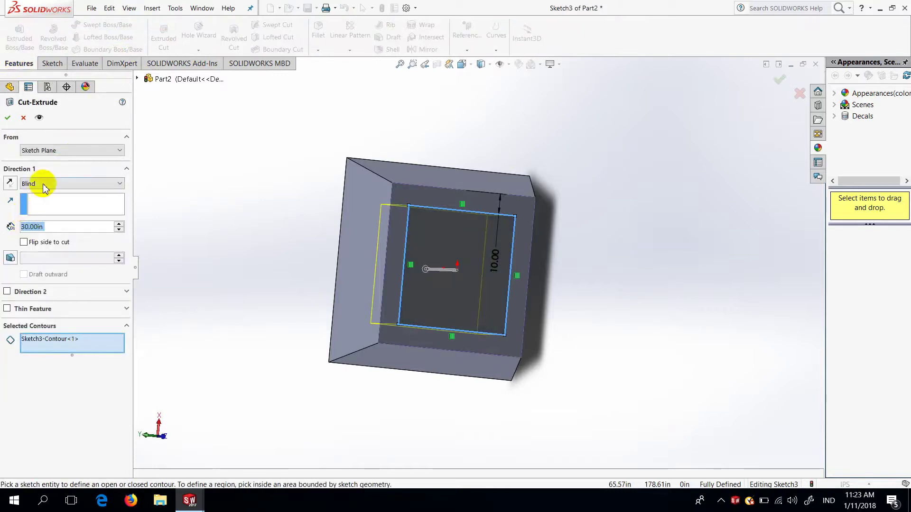
{"action": "left_click", "coordinate": [41, 184]}
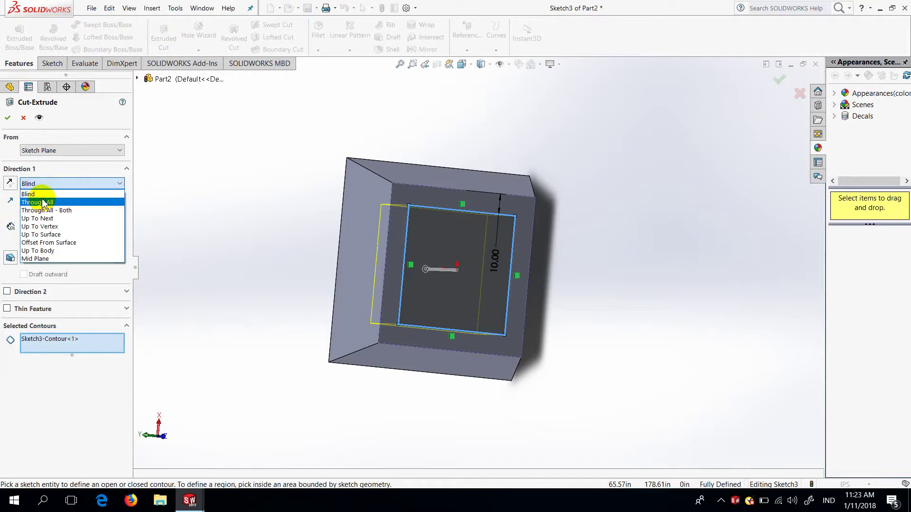
{"action": "left_click", "coordinate": [181, 199]}
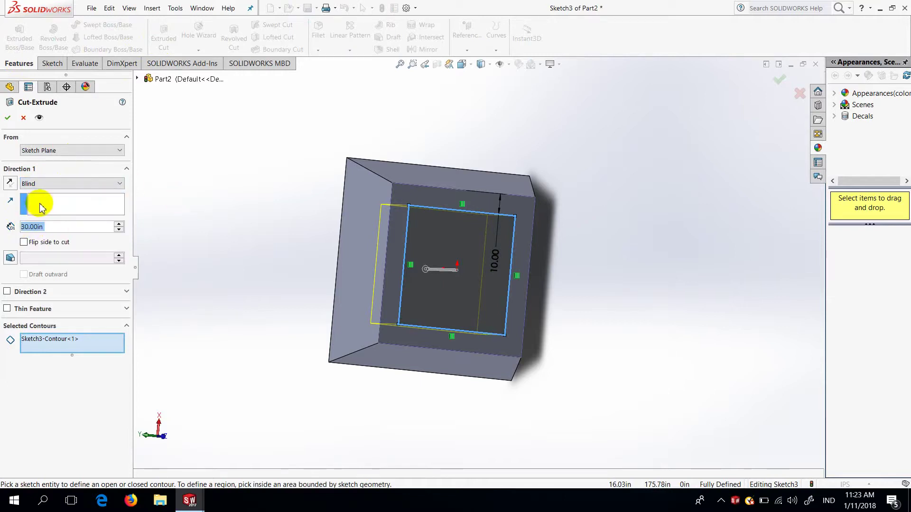
{"action": "type", "text": "25"}
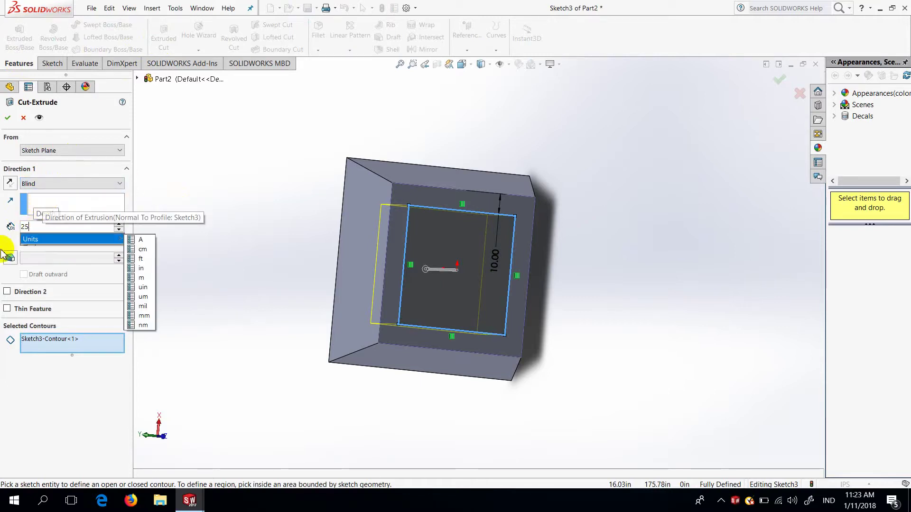
{"action": "left_click", "coordinate": [9, 258]}
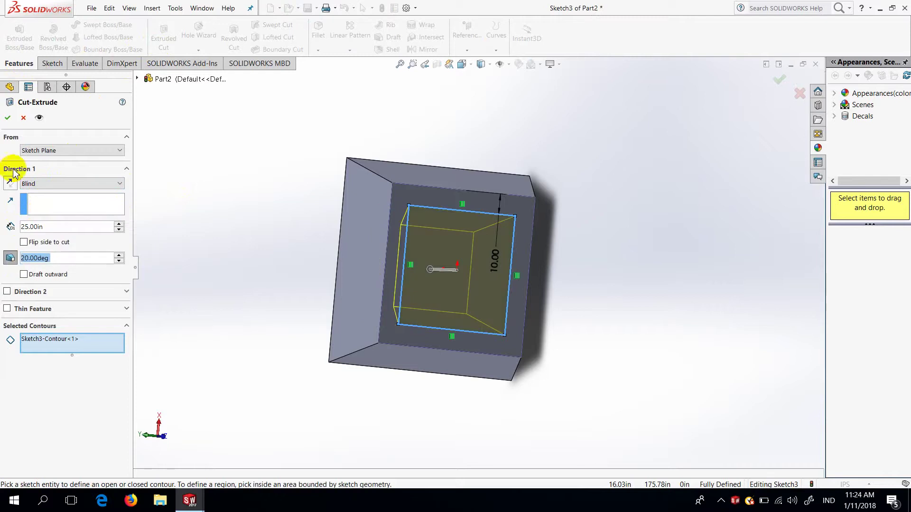
{"action": "left_click", "coordinate": [8, 119]}
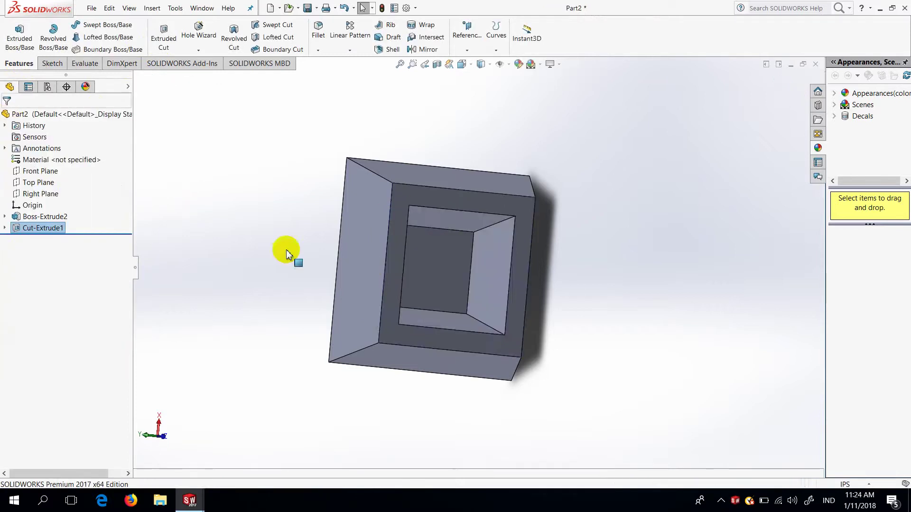
Rotate the view and select the top-left and bottom-left diagonal bevel edges.
{"action": "mouse_move", "coordinate": [444, 352]}
{"action": "middle_mouse_down"}
{"action": "mouse_move", "coordinate": [515, 347]}
{"action": "mouse_move", "coordinate": [468, 248]}
{"action": "mouse_move", "coordinate": [433, 287]}
{"action": "mouse_move", "coordinate": [459, 391]}
{"action": "mouse_move", "coordinate": [525, 255]}
{"action": "mouse_move", "coordinate": [603, 287]}
{"action": "mouse_move", "coordinate": [463, 250]}
{"action": "mouse_move", "coordinate": [382, 319]}
{"action": "mouse_move", "coordinate": [504, 286]}
{"action": "mouse_move", "coordinate": [512, 362]}
{"action": "mouse_move", "coordinate": [459, 270]}
{"action": "mouse_move", "coordinate": [467, 377]}
{"action": "mouse_move", "coordinate": [392, 370]}
{"action": "mouse_move", "coordinate": [480, 311]}
{"action": "mouse_move", "coordinate": [486, 378]}
{"action": "mouse_move", "coordinate": [421, 283]}
{"action": "mouse_move", "coordinate": [410, 381]}
{"action": "mouse_move", "coordinate": [420, 299]}
{"action": "mouse_move", "coordinate": [472, 407]}
{"action": "mouse_move", "coordinate": [413, 285]}
{"action": "mouse_move", "coordinate": [380, 246]}
{"action": "mouse_move", "coordinate": [405, 297]}
{"action": "mouse_move", "coordinate": [349, 240]}
{"action": "middle_mouse_up"}
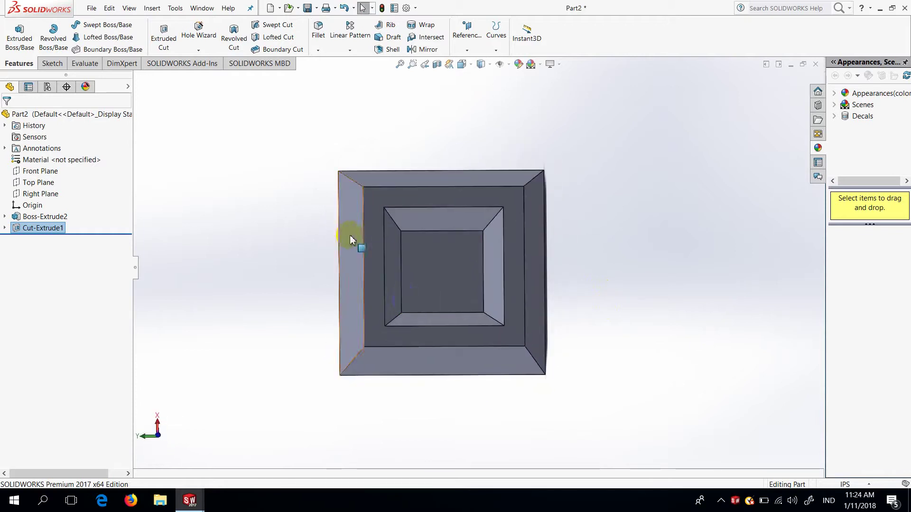
{"action": "left_click", "coordinate": [359, 187]}
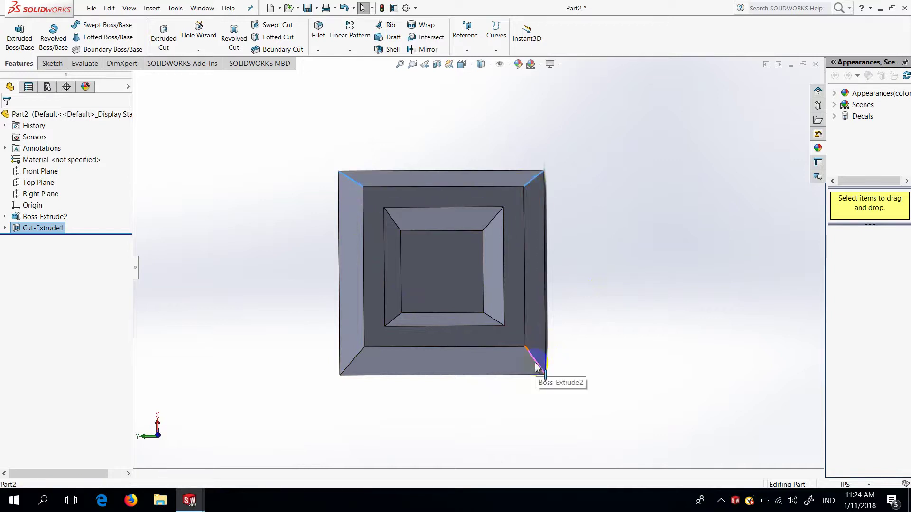
{"action": "left_click", "coordinate": [355, 360]}
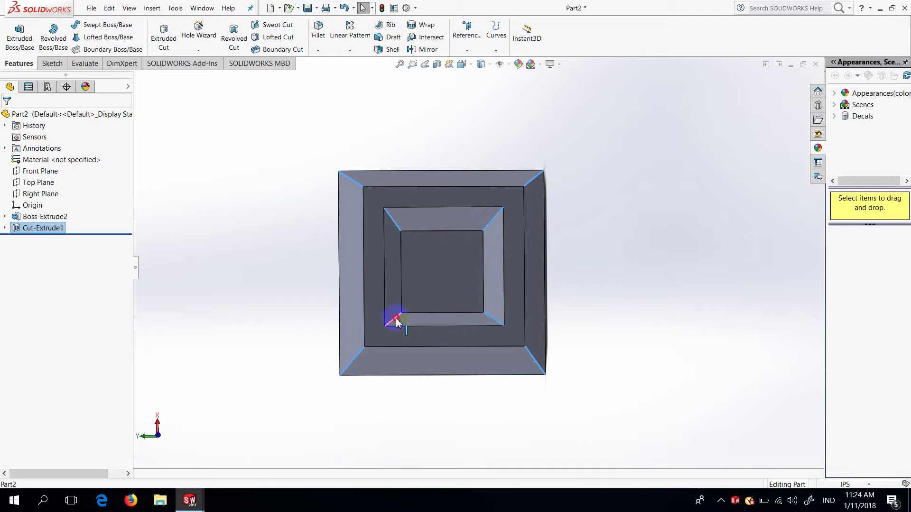
Fillet the eight sloped corner edges of the block and pocket with a 20 in radius.
{"action": "left_click", "coordinate": [320, 36]}
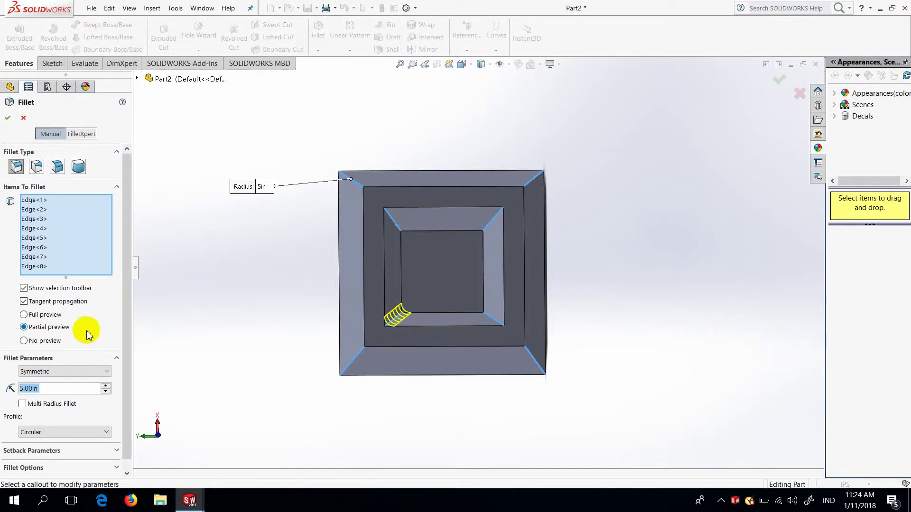
{"action": "type", "text": "20"}
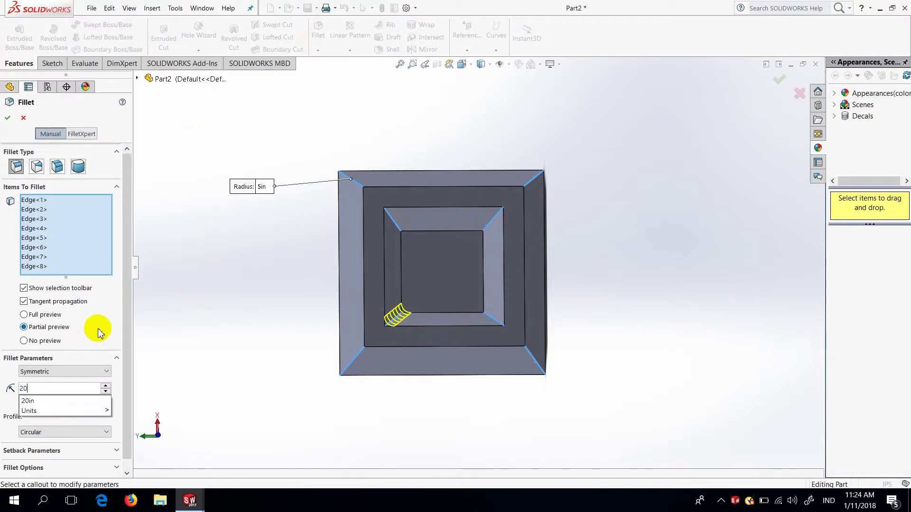
{"action": "key", "text": "Return"}
{"action": "left_click", "coordinate": [8, 117]}
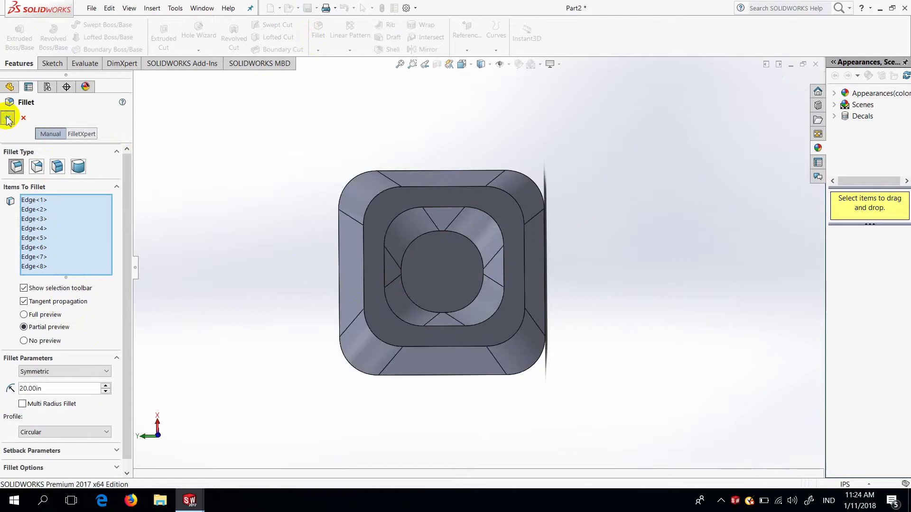
{"action": "mouse_move", "coordinate": [422, 407]}
{"action": "middle_mouse_down"}
{"action": "mouse_move", "coordinate": [477, 291]}
{"action": "mouse_move", "coordinate": [423, 372]}
{"action": "mouse_move", "coordinate": [451, 406]}
{"action": "mouse_move", "coordinate": [495, 349]}
{"action": "middle_mouse_up"}
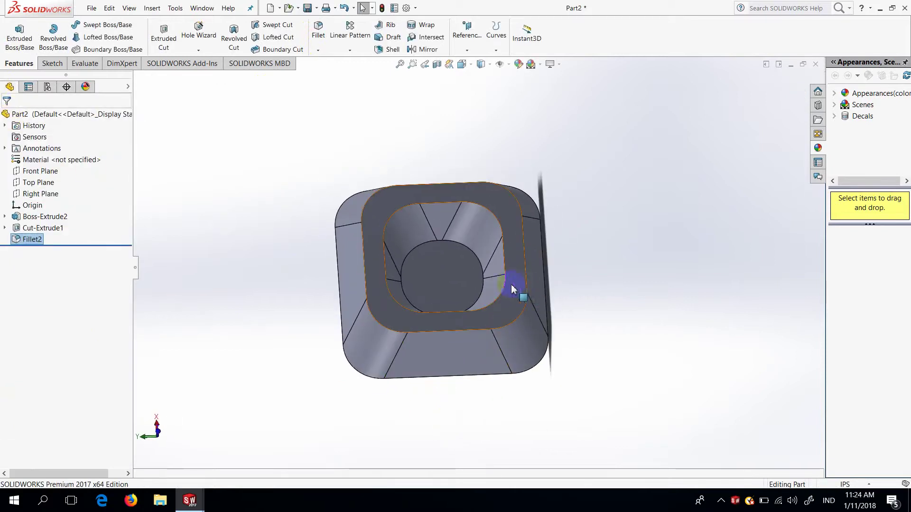
{"action": "mouse_move", "coordinate": [478, 281]}
{"action": "middle_mouse_down"}
{"action": "mouse_move", "coordinate": [484, 336]}
{"action": "mouse_move", "coordinate": [461, 322]}
{"action": "mouse_move", "coordinate": [477, 305]}
{"action": "middle_mouse_up"}
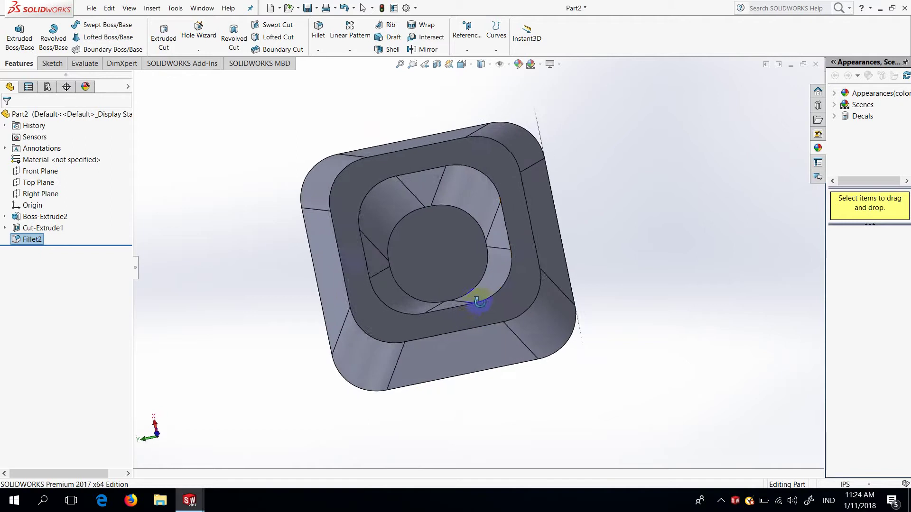
Fillet the edges of the flat rim face around the pocket with a 5 in radius.
{"action": "left_click", "coordinate": [529, 287]}
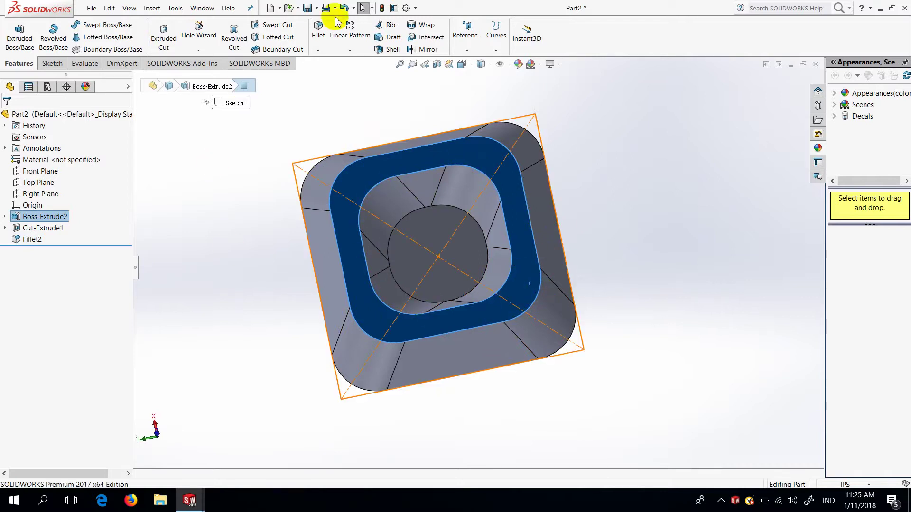
{"action": "left_click", "coordinate": [318, 34]}
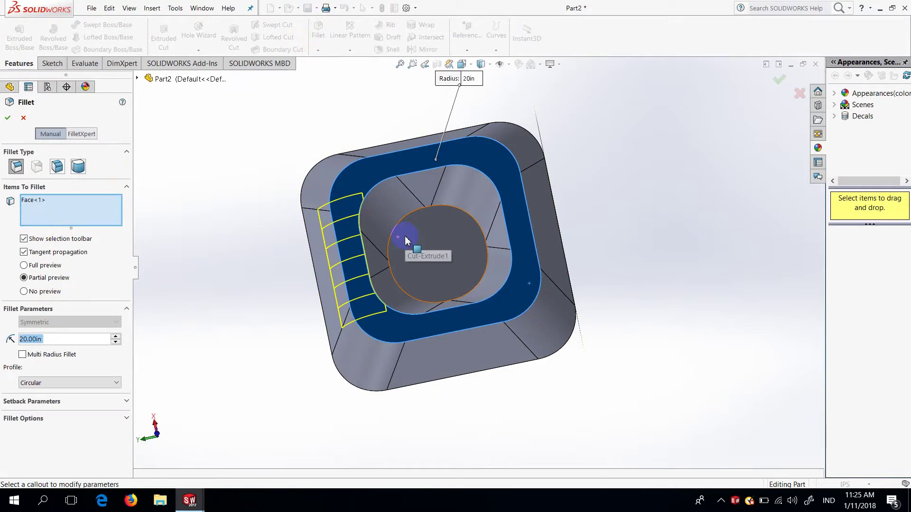
{"action": "type", "text": "5"}
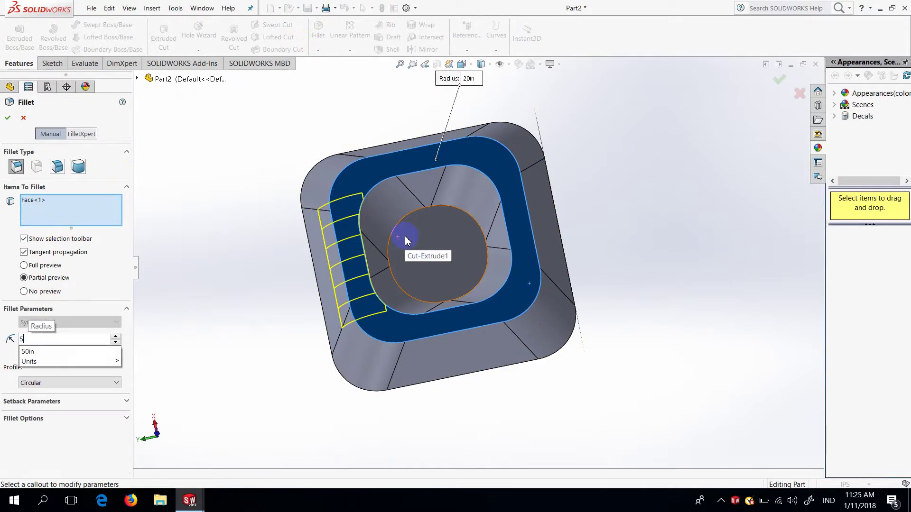
{"action": "key", "text": "Return"}
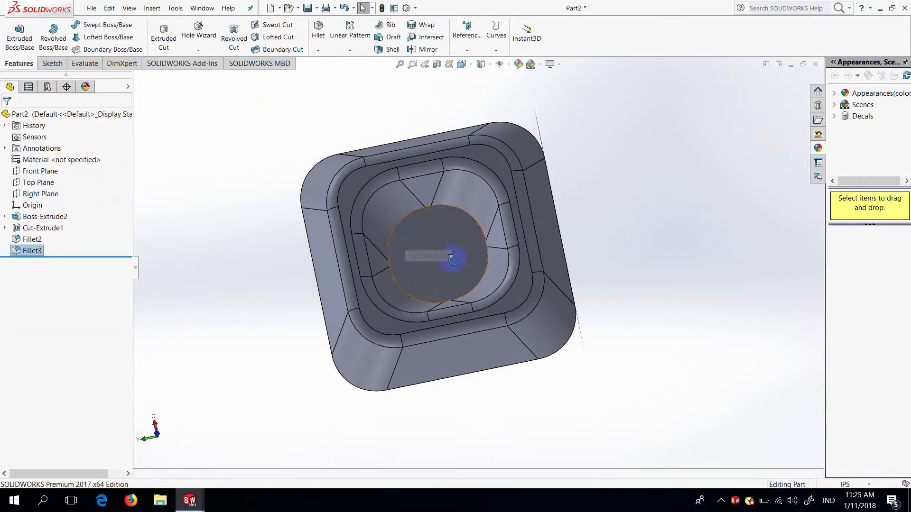
{"action": "mouse_move", "coordinate": [453, 259]}
{"action": "middle_mouse_down"}
{"action": "mouse_move", "coordinate": [356, 183]}
{"action": "mouse_move", "coordinate": [433, 162]}
{"action": "mouse_move", "coordinate": [459, 309]}
{"action": "mouse_move", "coordinate": [424, 221]}
{"action": "middle_mouse_up"}
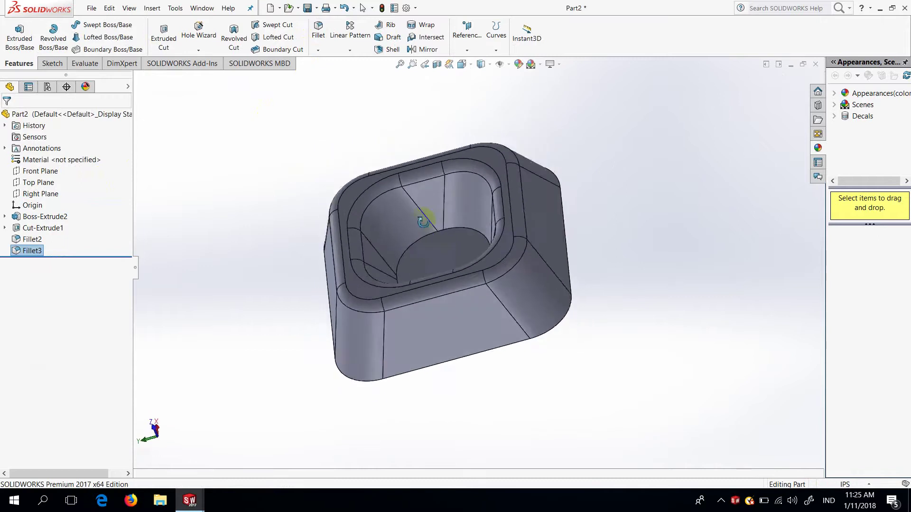
Select the Top Plane, view it Normal To, and bring up the Sketch tools.
{"action": "mouse_move", "coordinate": [417, 325]}
{"action": "middle_mouse_down"}
{"action": "mouse_move", "coordinate": [427, 248]}
{"action": "mouse_move", "coordinate": [413, 319]}
{"action": "mouse_move", "coordinate": [418, 361]}
{"action": "mouse_move", "coordinate": [423, 291]}
{"action": "mouse_move", "coordinate": [315, 305]}
{"action": "mouse_move", "coordinate": [362, 366]}
{"action": "mouse_move", "coordinate": [400, 309]}
{"action": "mouse_move", "coordinate": [398, 321]}
{"action": "mouse_move", "coordinate": [468, 270]}
{"action": "mouse_move", "coordinate": [465, 319]}
{"action": "mouse_move", "coordinate": [474, 179]}
{"action": "middle_mouse_up"}
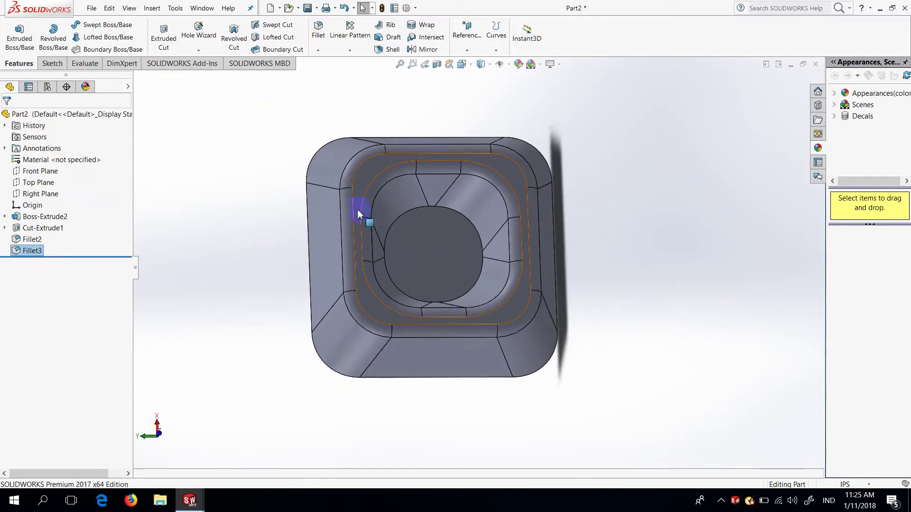
{"action": "mouse_move", "coordinate": [425, 316]}
{"action": "middle_mouse_down"}
{"action": "mouse_move", "coordinate": [426, 281]}
{"action": "mouse_move", "coordinate": [427, 319]}
{"action": "mouse_move", "coordinate": [445, 302]}
{"action": "mouse_move", "coordinate": [433, 317]}
{"action": "mouse_move", "coordinate": [417, 307]}
{"action": "mouse_move", "coordinate": [436, 305]}
{"action": "mouse_move", "coordinate": [406, 315]}
{"action": "mouse_move", "coordinate": [407, 305]}
{"action": "mouse_move", "coordinate": [407, 313]}
{"action": "middle_mouse_up"}
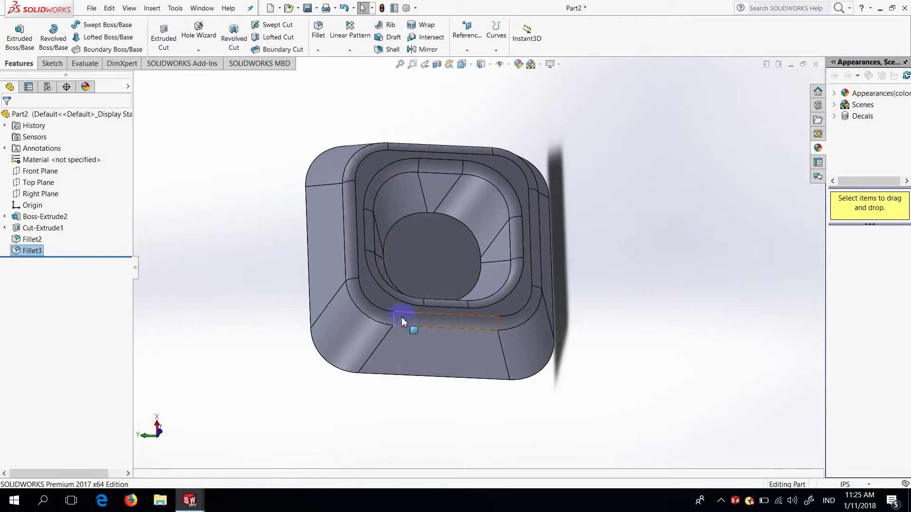
{"action": "mouse_move", "coordinate": [402, 322]}
{"action": "middle_mouse_down"}
{"action": "mouse_move", "coordinate": [417, 321]}
{"action": "mouse_move", "coordinate": [408, 315]}
{"action": "middle_mouse_up"}
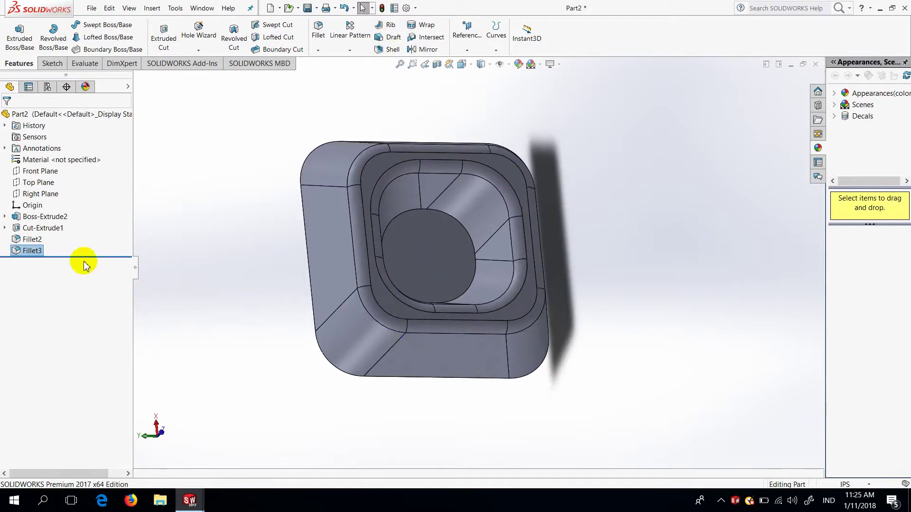
{"action": "left_click", "coordinate": [51, 187]}
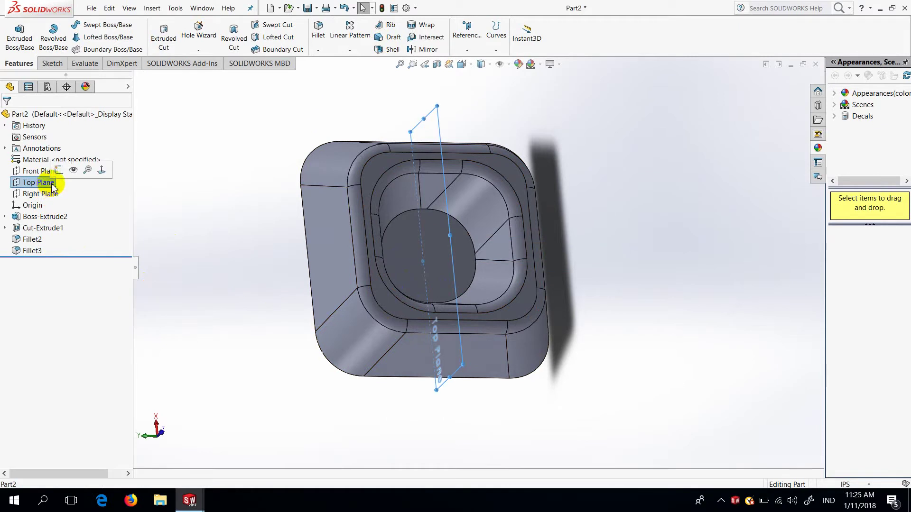
{"action": "left_click", "coordinate": [472, 66]}
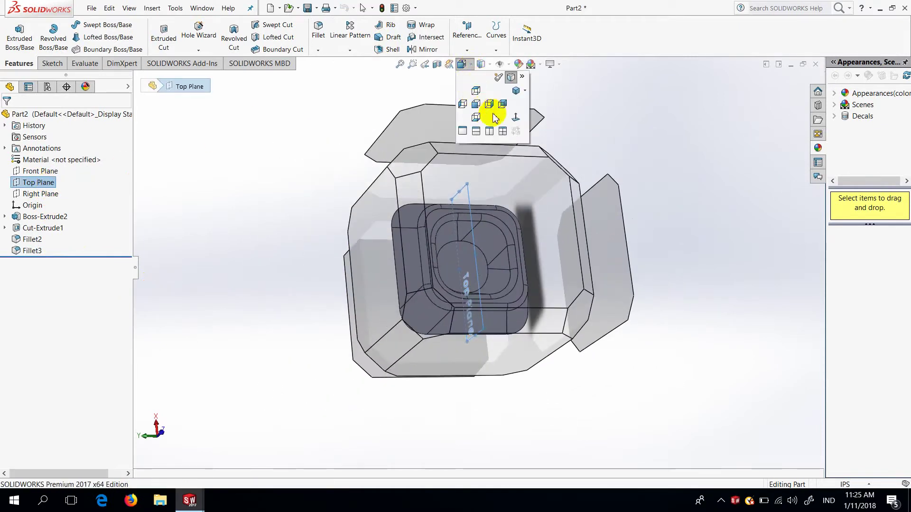
{"action": "left_click", "coordinate": [516, 117]}
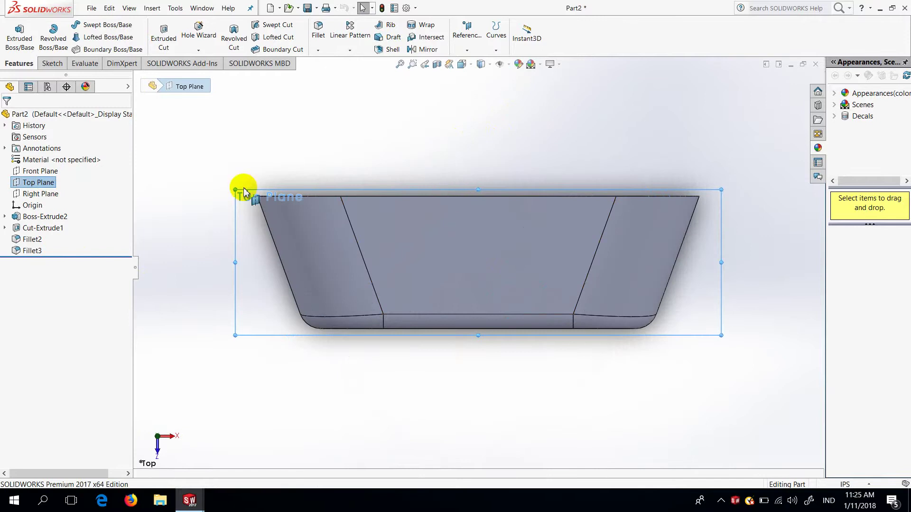
{"action": "left_click", "coordinate": [48, 65]}
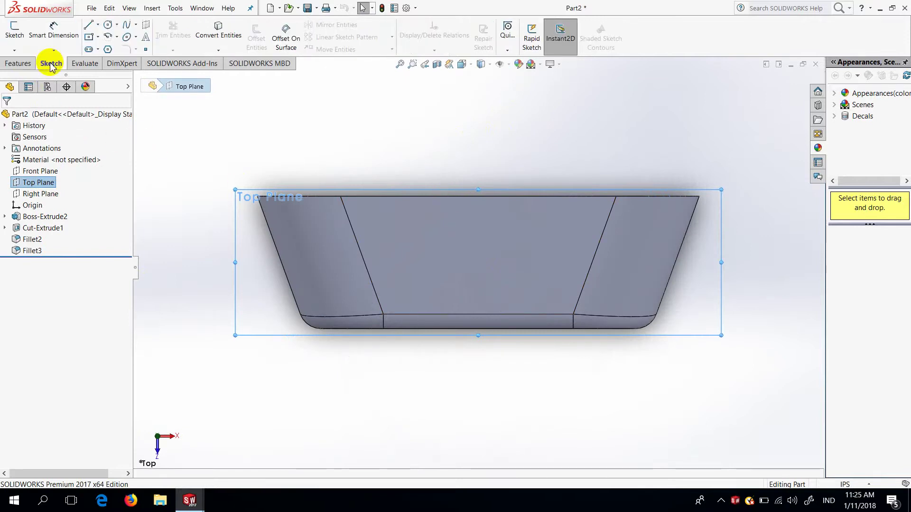
Draw a circle on the Top Plane centred at the midpoint of the block's bottom edge.
{"action": "left_click", "coordinate": [109, 26]}
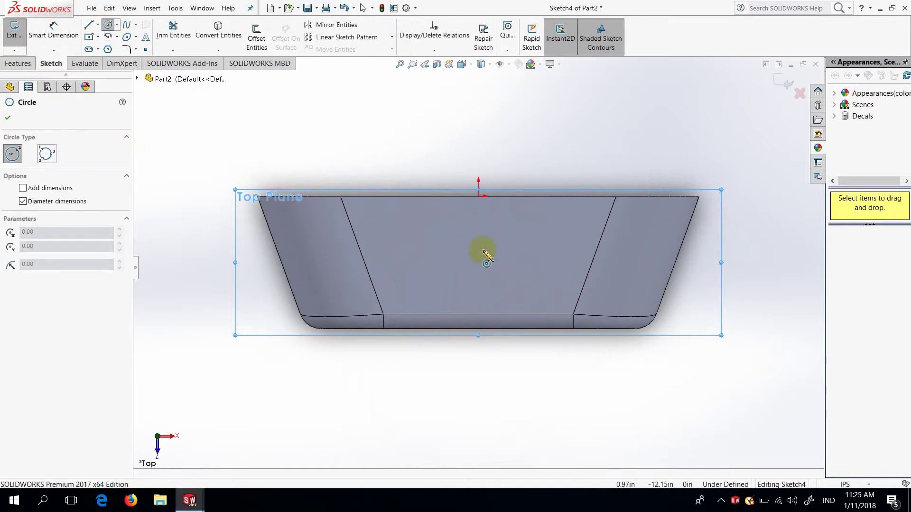
{"action": "left_click", "coordinate": [478, 339]}
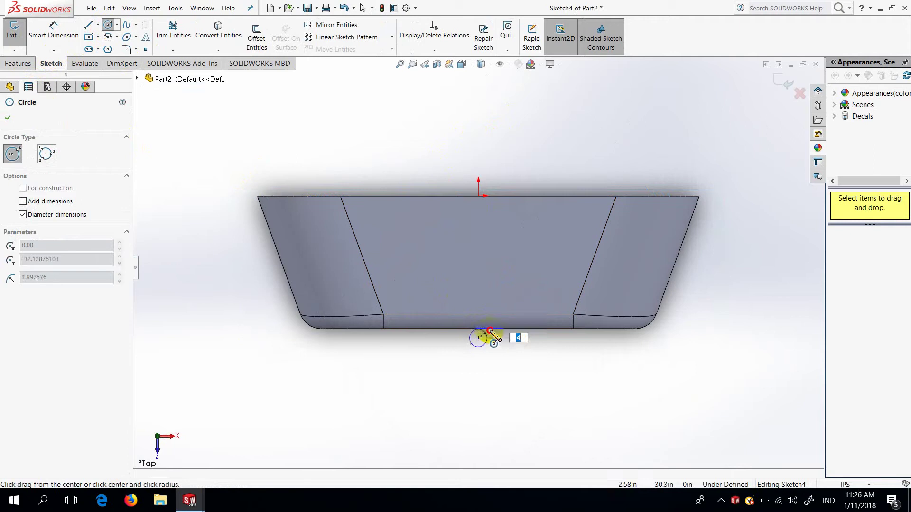
{"action": "left_click", "coordinate": [507, 322]}
Dimension the circle to an 8 in diameter and start an Extruded Cut from it.
{"action": "left_click", "coordinate": [50, 33]}
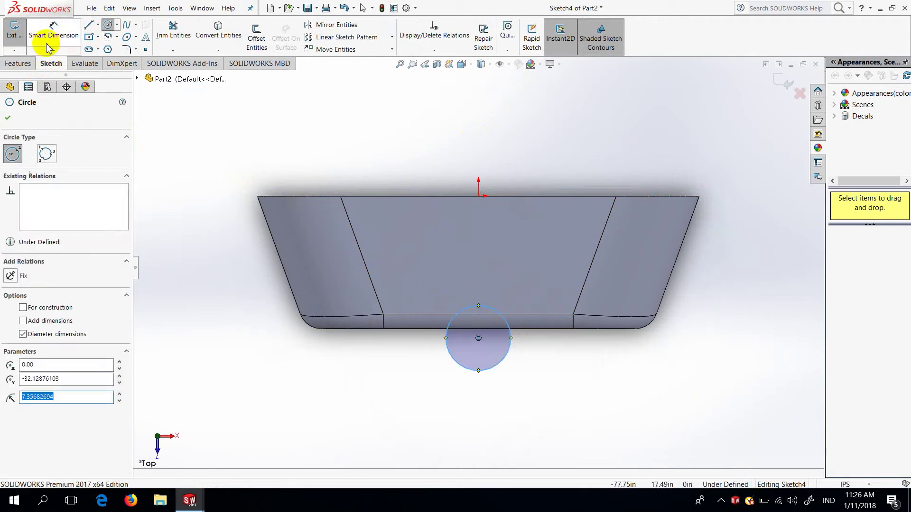
{"action": "left_click", "coordinate": [502, 317]}
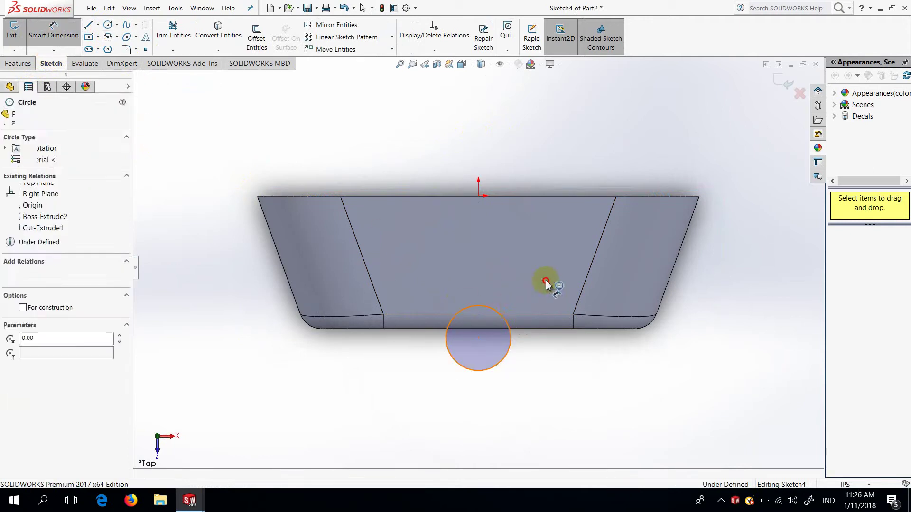
{"action": "left_click", "coordinate": [552, 274]}
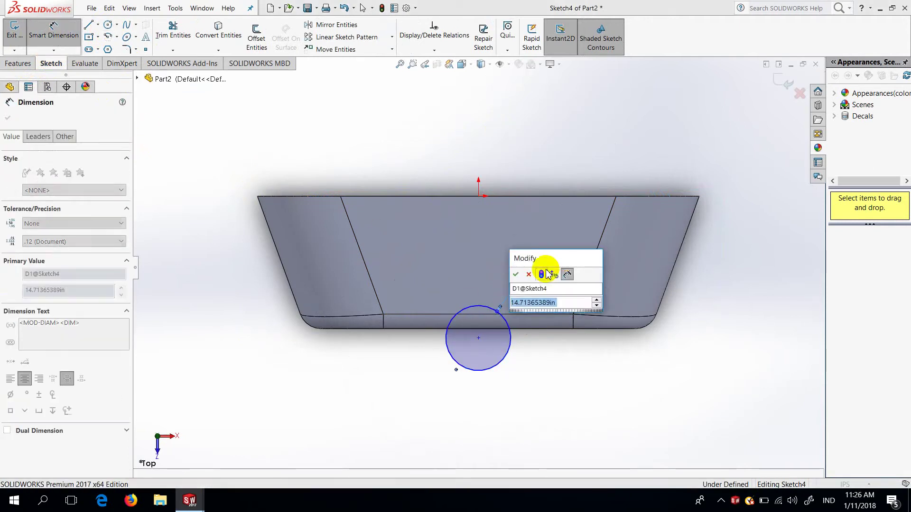
{"action": "type", "text": "8"}
{"action": "key", "text": "Return"}
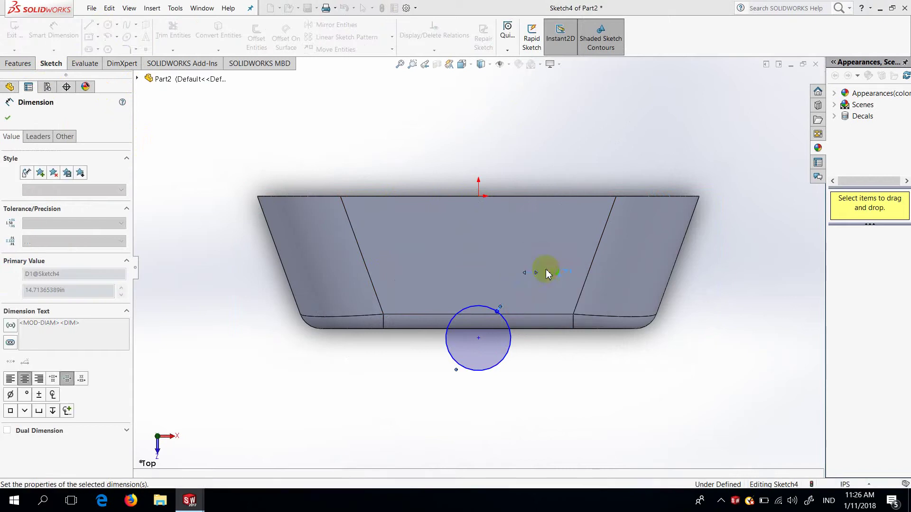
{"action": "left_click", "coordinate": [8, 119]}
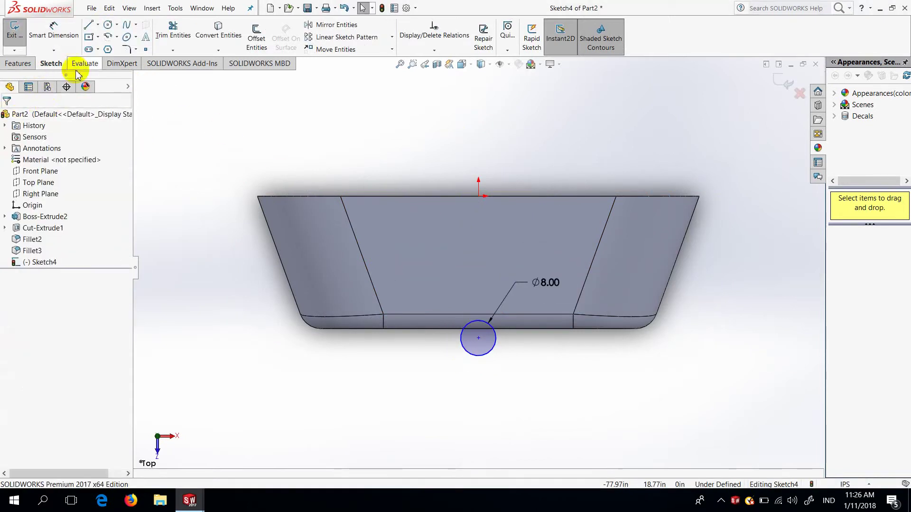
{"action": "left_click", "coordinate": [27, 65]}
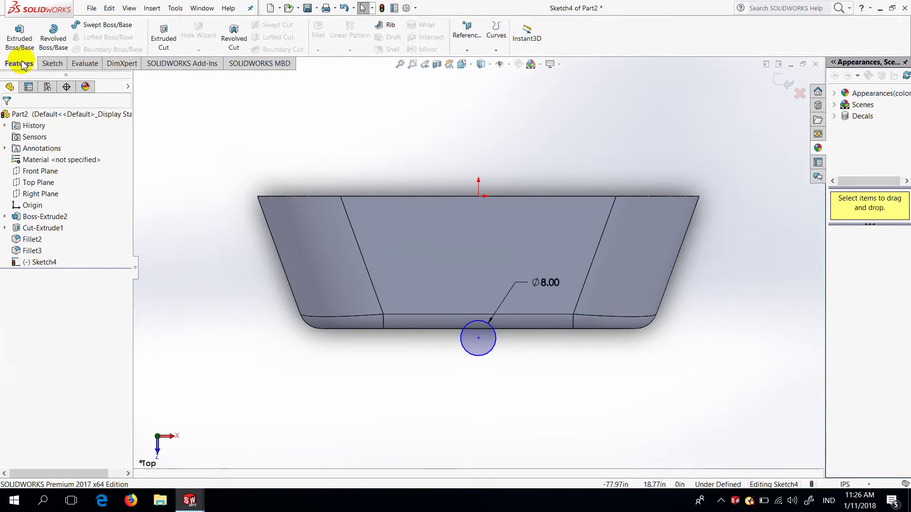
{"action": "left_click", "coordinate": [160, 41]}
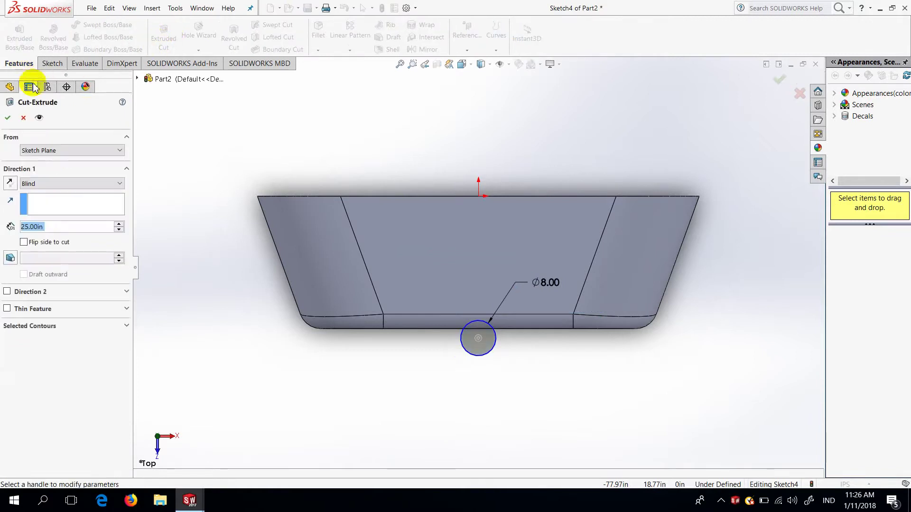
Cut the circle Through All, notching a rounded slot into the pocket rim.
{"action": "left_click", "coordinate": [69, 184]}
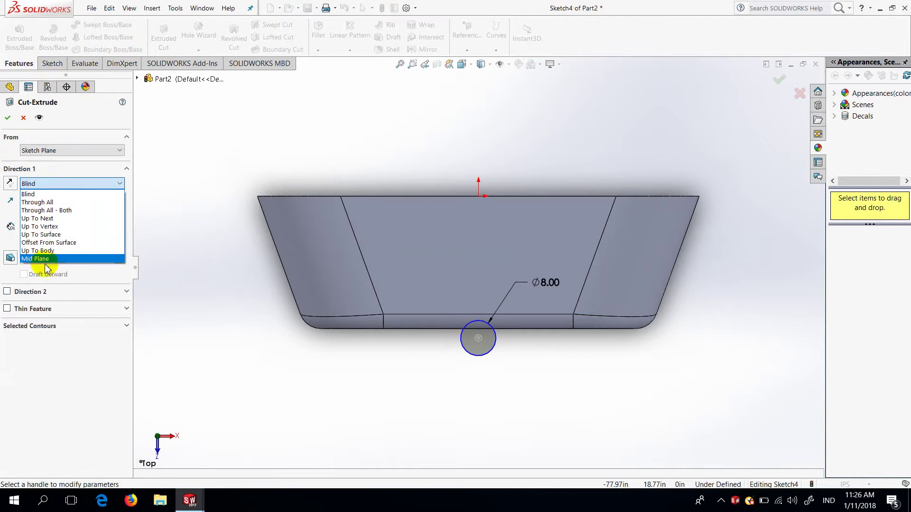
{"action": "left_click", "coordinate": [48, 204]}
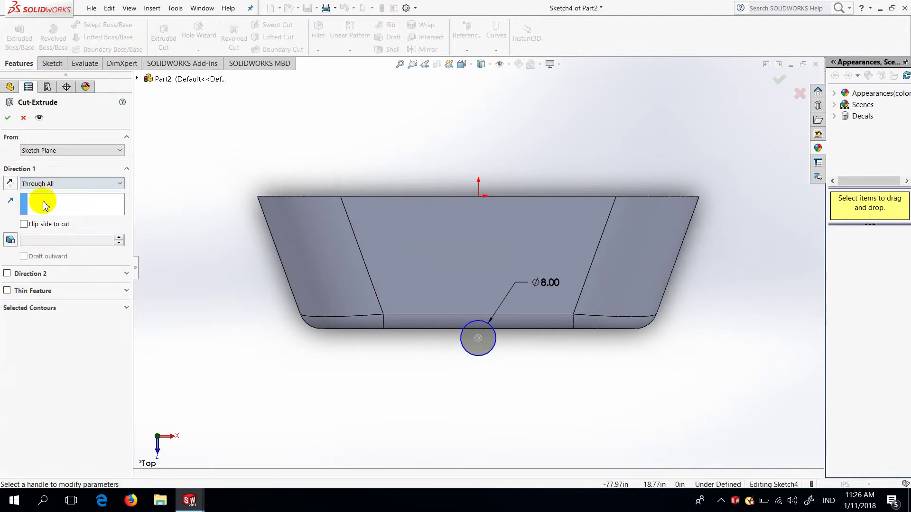
{"action": "left_click", "coordinate": [10, 118]}
{"action": "mouse_move", "coordinate": [525, 309]}
{"action": "middle_mouse_down"}
{"action": "mouse_move", "coordinate": [523, 225]}
{"action": "mouse_move", "coordinate": [519, 341]}
{"action": "mouse_move", "coordinate": [522, 285]}
{"action": "mouse_move", "coordinate": [498, 363]}
{"action": "mouse_move", "coordinate": [508, 315]}
{"action": "mouse_move", "coordinate": [502, 332]}
{"action": "mouse_move", "coordinate": [494, 323]}
{"action": "mouse_move", "coordinate": [492, 378]}
{"action": "mouse_move", "coordinate": [459, 335]}
{"action": "mouse_move", "coordinate": [472, 352]}
{"action": "mouse_move", "coordinate": [494, 323]}
{"action": "mouse_move", "coordinate": [456, 378]}
{"action": "mouse_move", "coordinate": [514, 360]}
{"action": "middle_mouse_up"}
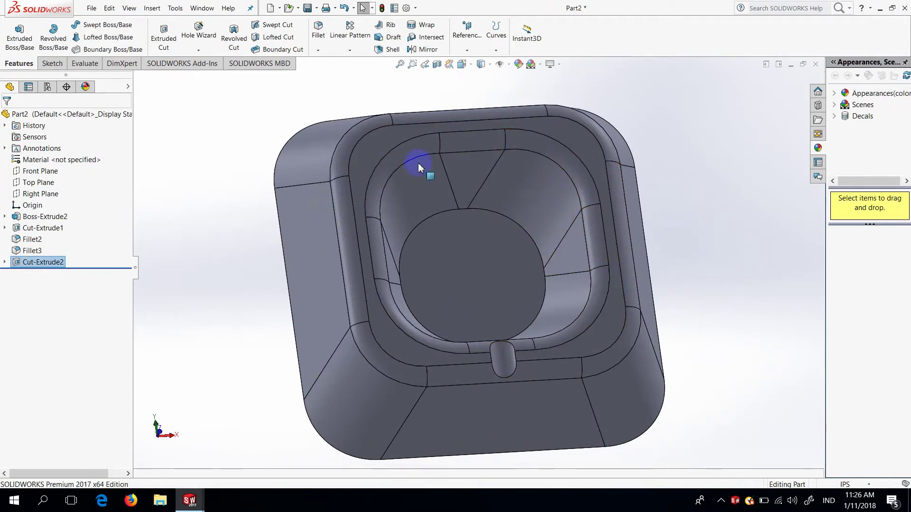
{"action": "mouse_move", "coordinate": [472, 295]}
{"action": "middle_mouse_down"}
{"action": "mouse_move", "coordinate": [476, 350]}
{"action": "mouse_move", "coordinate": [521, 401]}
{"action": "mouse_move", "coordinate": [366, 313]}
{"action": "mouse_move", "coordinate": [356, 264]}
{"action": "mouse_move", "coordinate": [451, 187]}
{"action": "middle_mouse_up"}
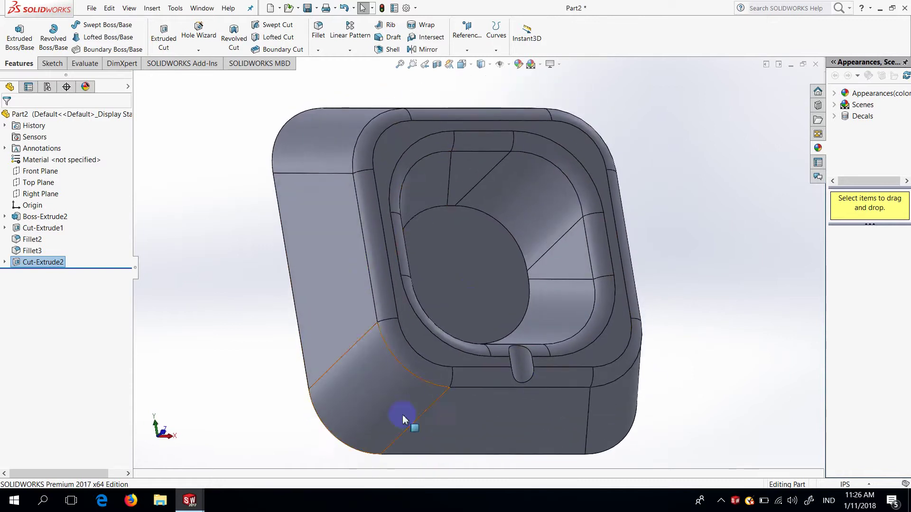
{"action": "middle_click_drag", "start_coordinate": [403, 420], "coordinate": [198, 321]}
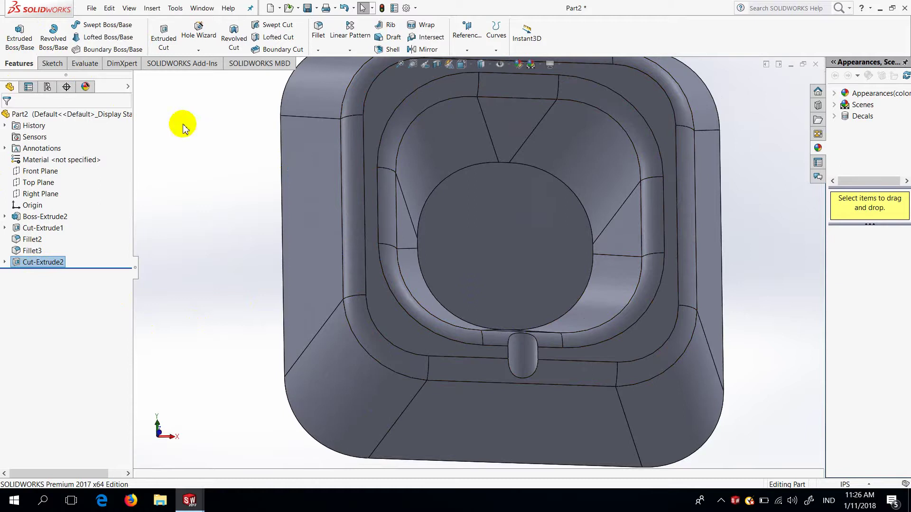
{"action": "scroll", "coordinate": [536, 276], "scroll_direction": "up", "scroll_amount": 3}
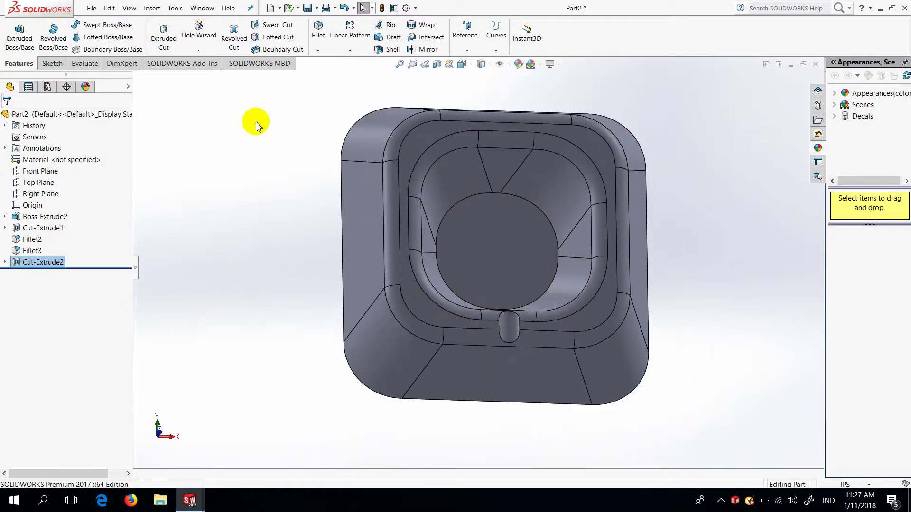
Create Axis1 at the Top and Right plane intersection and select Cut-Extrude2.
{"action": "left_click", "coordinate": [35, 183]}
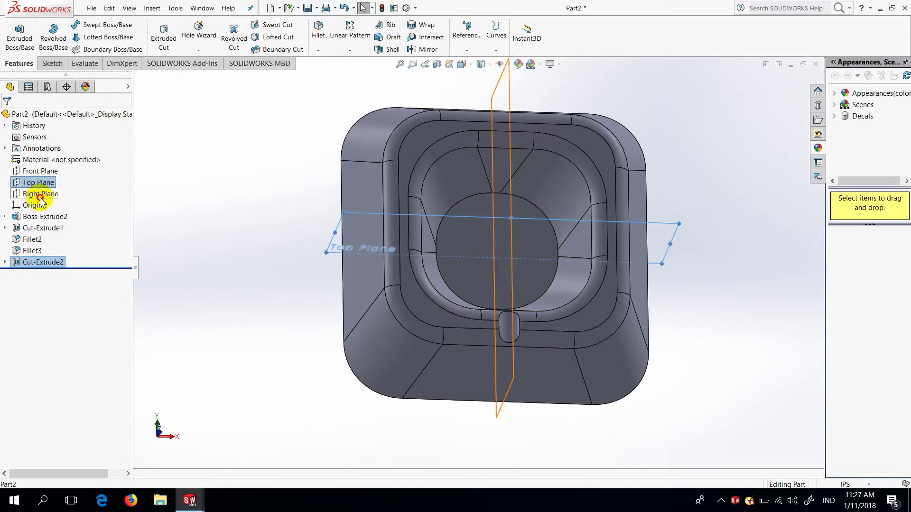
{"action": "left_click", "coordinate": [39, 194], "text": "ctrl"}
{"action": "mouse_move", "coordinate": [451, 304]}
{"action": "middle_mouse_down"}
{"action": "mouse_move", "coordinate": [379, 277]}
{"action": "mouse_move", "coordinate": [381, 240]}
{"action": "mouse_move", "coordinate": [379, 285]}
{"action": "mouse_move", "coordinate": [455, 302]}
{"action": "mouse_move", "coordinate": [463, 332]}
{"action": "mouse_move", "coordinate": [451, 319]}
{"action": "middle_mouse_up"}
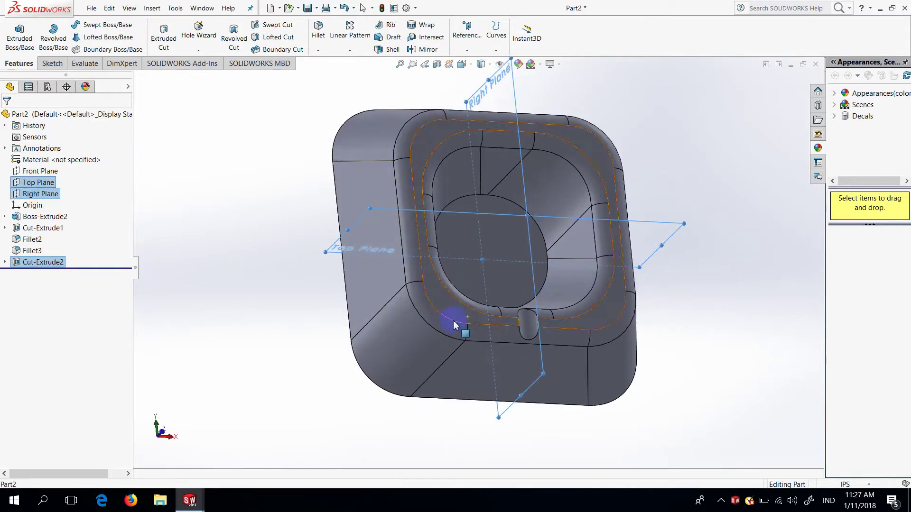
{"action": "left_click", "coordinate": [468, 51]}
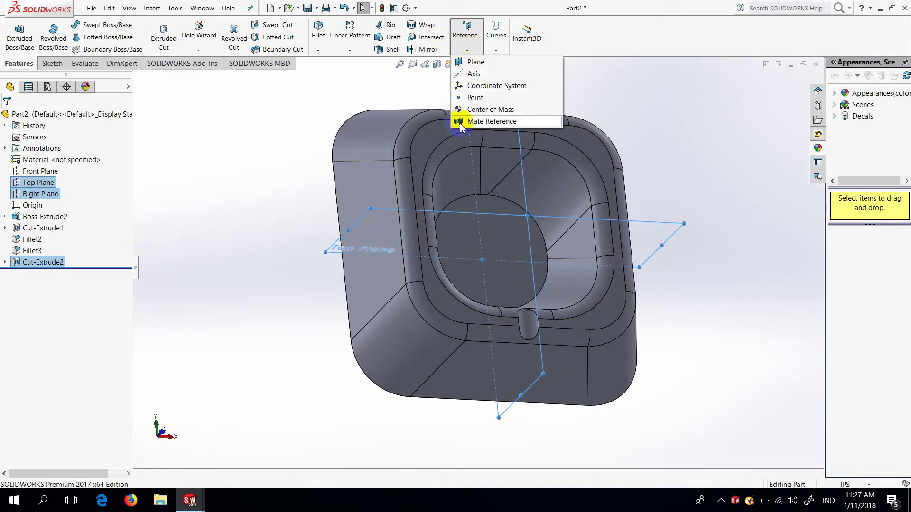
{"action": "left_click", "coordinate": [472, 74]}
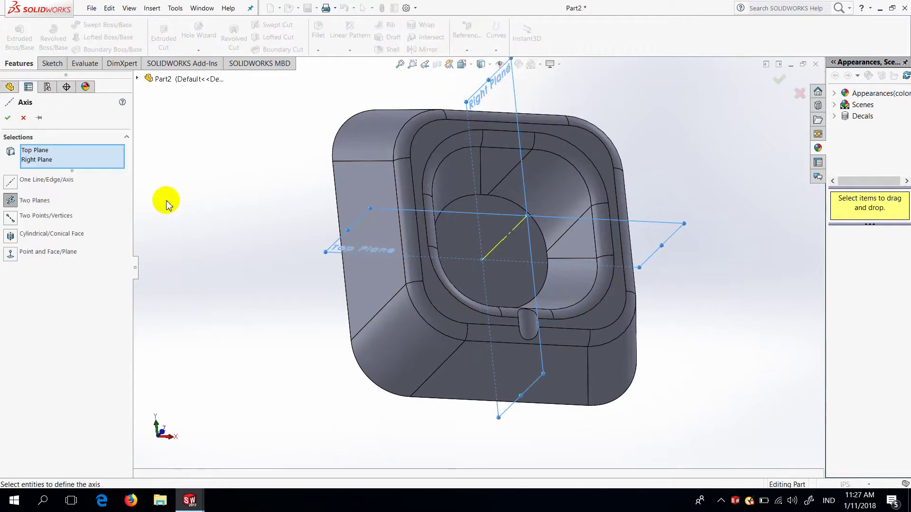
{"action": "left_click", "coordinate": [8, 117]}
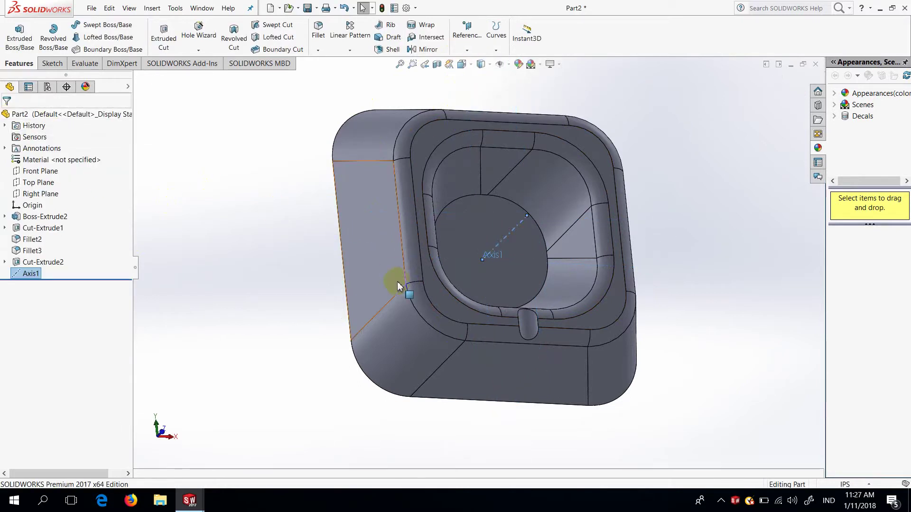
{"action": "mouse_move", "coordinate": [406, 291]}
{"action": "middle_mouse_down"}
{"action": "mouse_move", "coordinate": [491, 242]}
{"action": "mouse_move", "coordinate": [513, 163]}
{"action": "mouse_move", "coordinate": [514, 250]}
{"action": "mouse_move", "coordinate": [511, 213]}
{"action": "mouse_move", "coordinate": [488, 203]}
{"action": "mouse_move", "coordinate": [499, 240]}
{"action": "middle_mouse_up"}
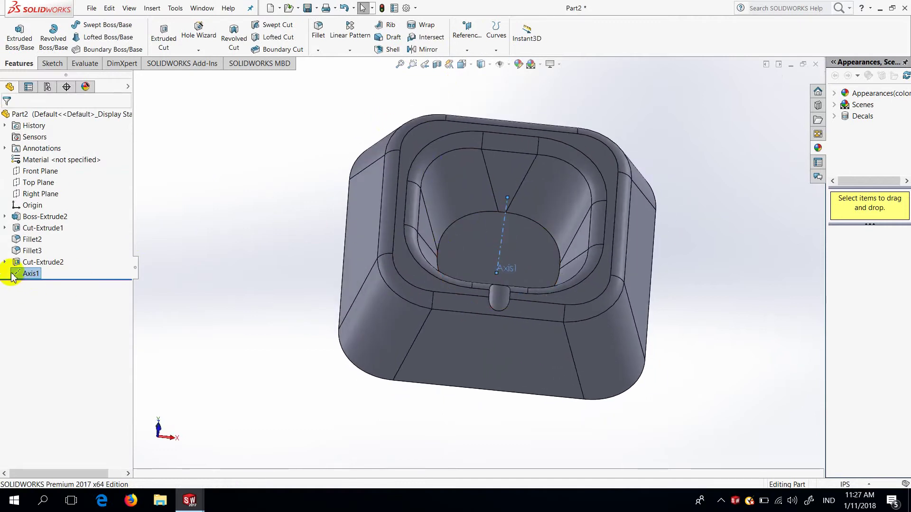
{"action": "left_click", "coordinate": [26, 263], "text": "ctrl"}
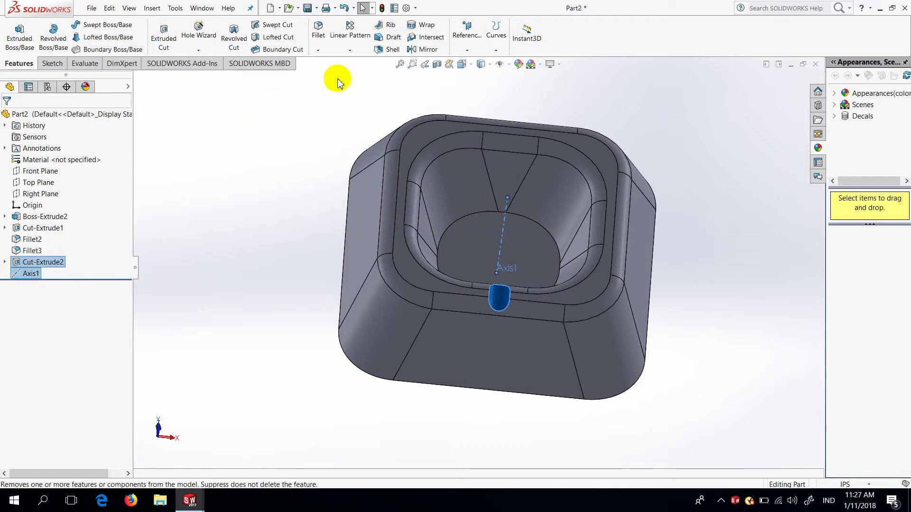
Circular-pattern Cut-Extrude2 around Axis1 as 4 equally spaced instances over 360°.
{"action": "left_click", "coordinate": [350, 51]}
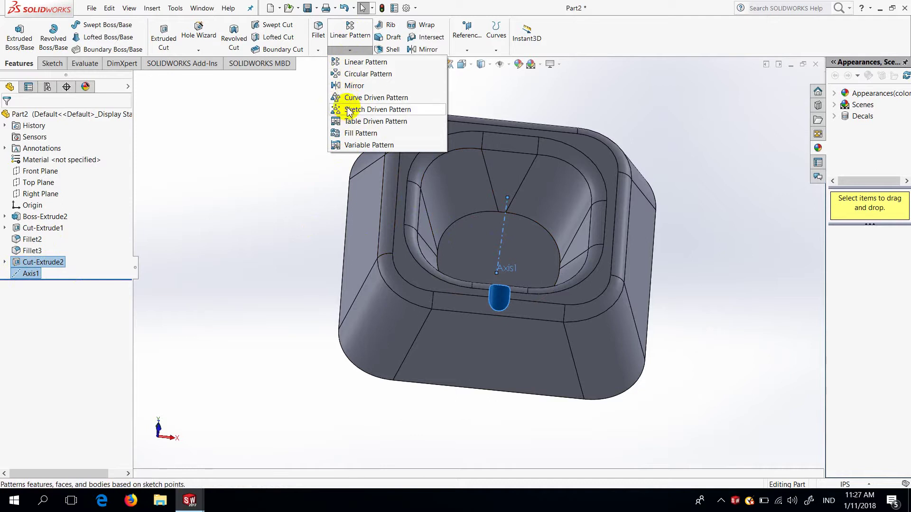
{"action": "left_click", "coordinate": [348, 74]}
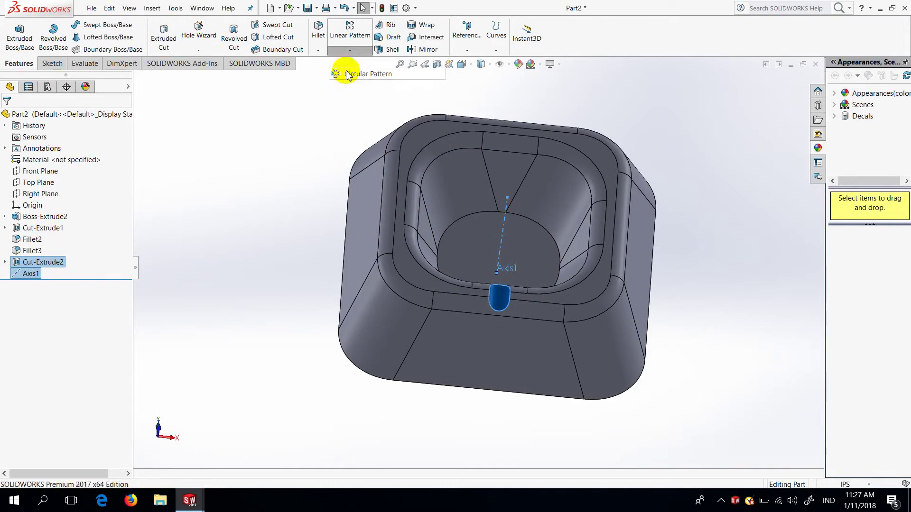
{"action": "middle_click_drag", "start_coordinate": [496, 154], "coordinate": [472, 278]}
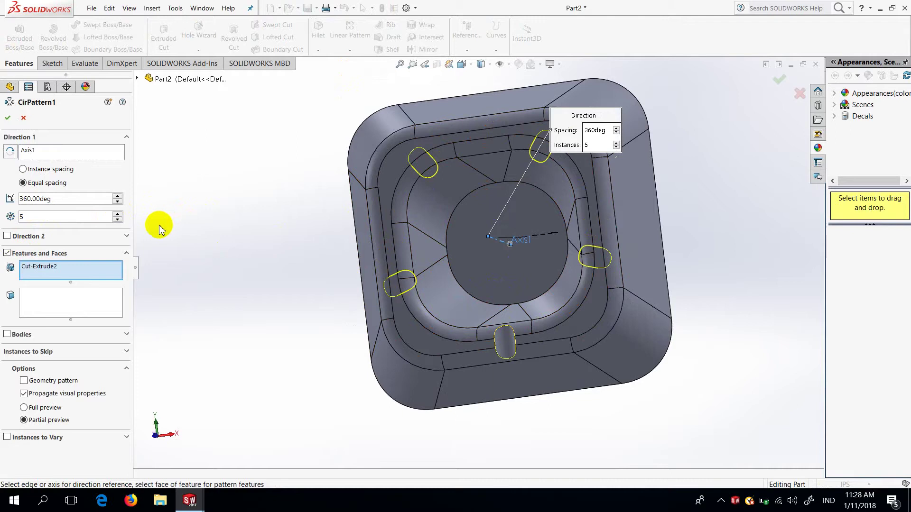
{"action": "left_click_drag", "start_coordinate": [53, 219], "coordinate": [16, 221]}
{"action": "type", "text": "4"}
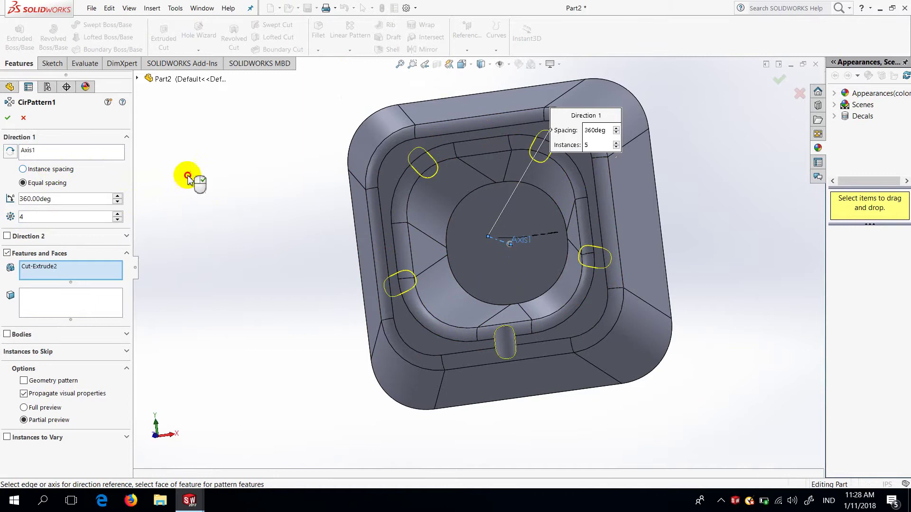
{"action": "left_click", "coordinate": [119, 199]}
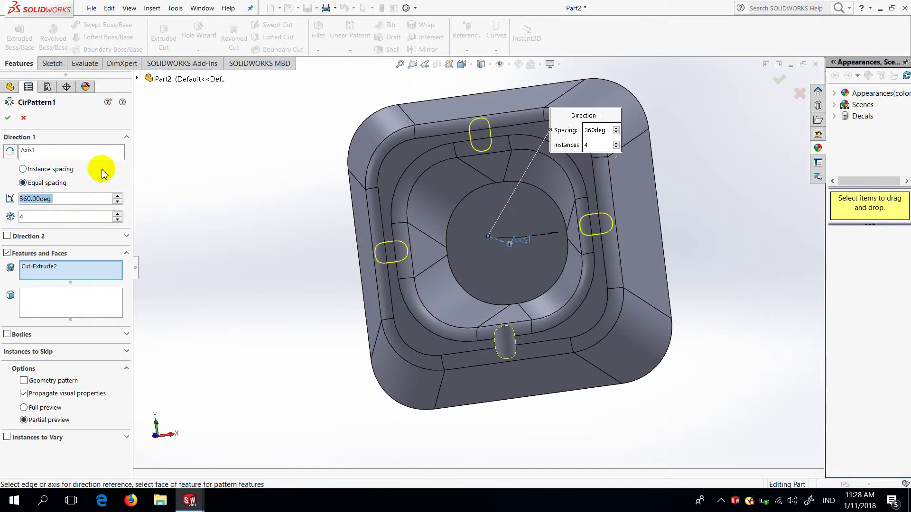
{"action": "type", "text": "10"}
{"action": "key", "text": "Return"}
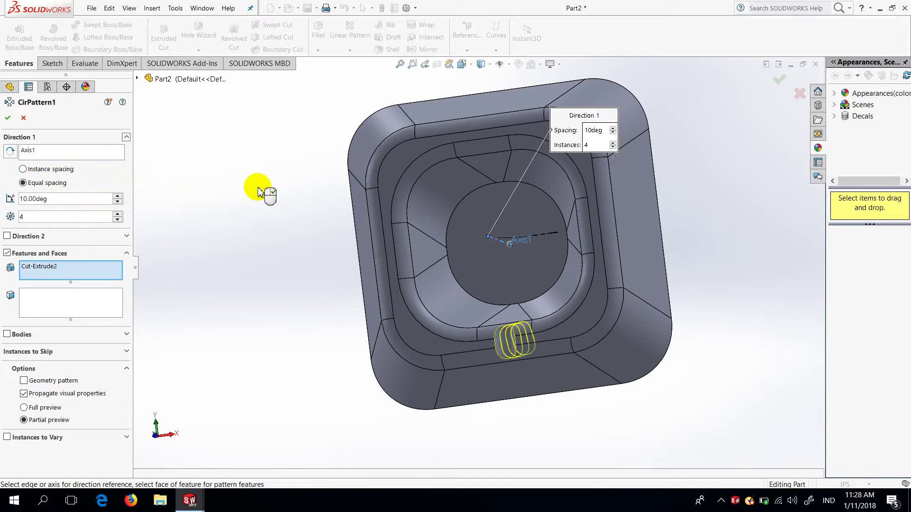
{"action": "left_click_drag", "start_coordinate": [68, 203], "coordinate": [25, 204]}
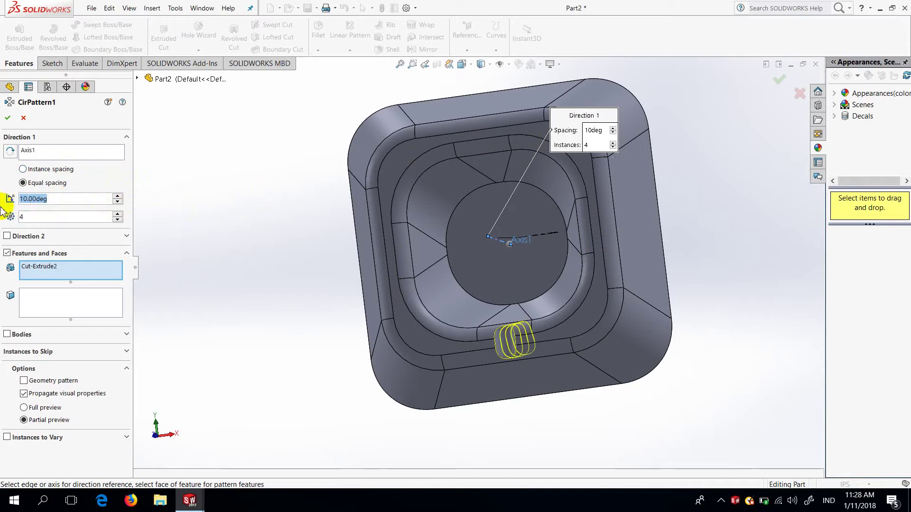
{"action": "type", "text": "360"}
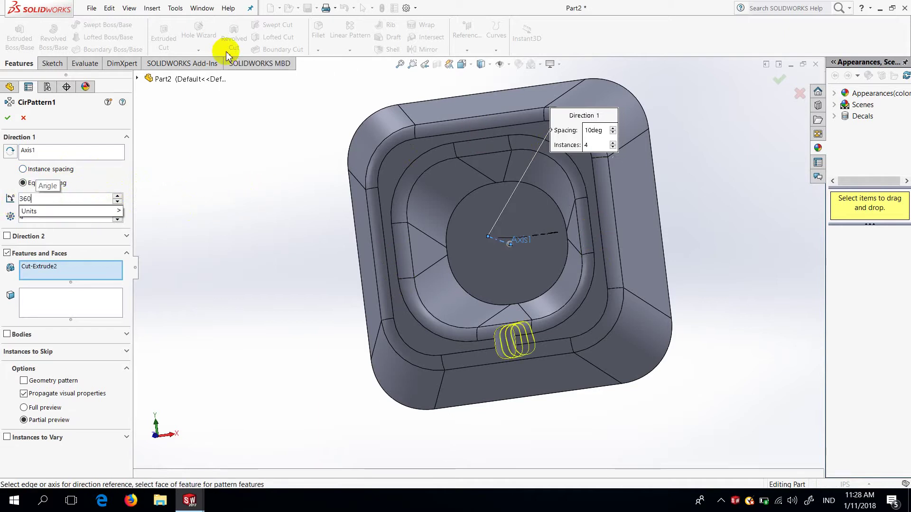
{"action": "key", "text": "Return"}
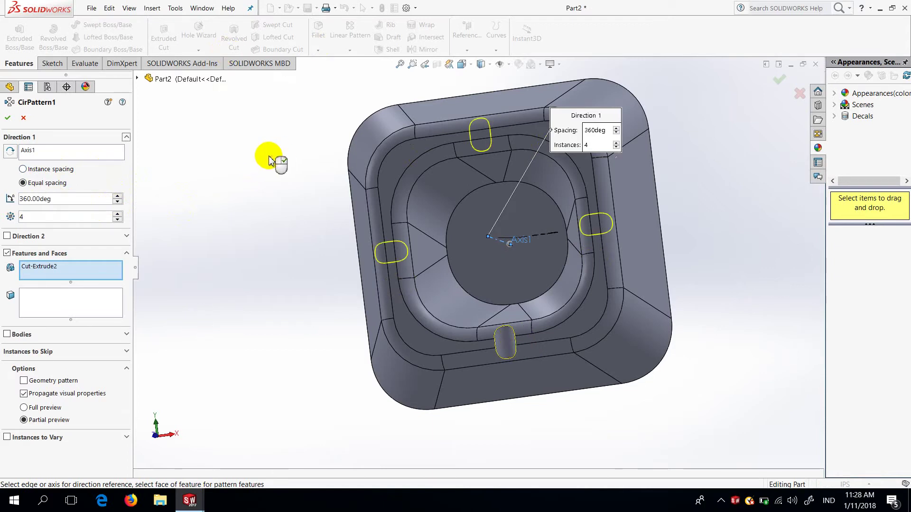
{"action": "left_click", "coordinate": [6, 119]}
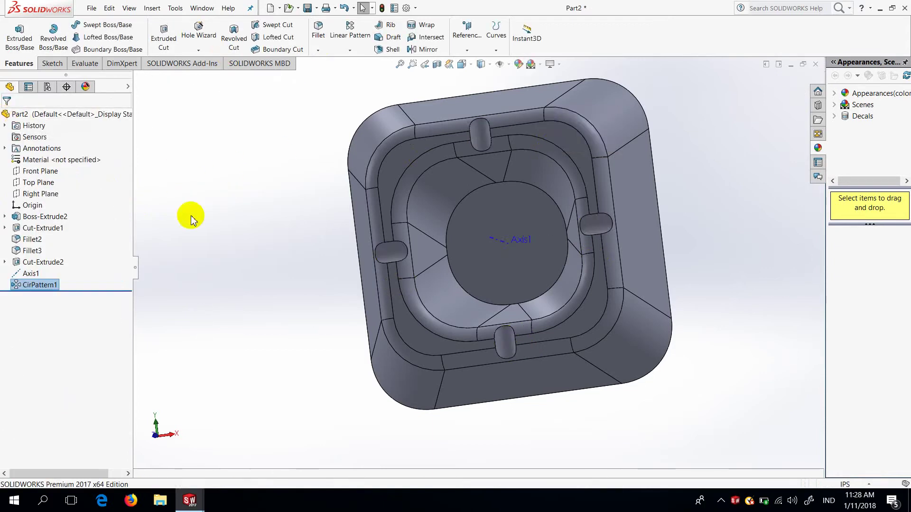
Fillet the faces of the four patterned slots with a 3 in radius.
{"action": "mouse_move", "coordinate": [311, 251]}
{"action": "middle_mouse_down"}
{"action": "mouse_move", "coordinate": [350, 242]}
{"action": "mouse_move", "coordinate": [337, 203]}
{"action": "mouse_move", "coordinate": [321, 210]}
{"action": "mouse_move", "coordinate": [338, 248]}
{"action": "mouse_move", "coordinate": [335, 283]}
{"action": "mouse_move", "coordinate": [386, 244]}
{"action": "middle_mouse_up"}
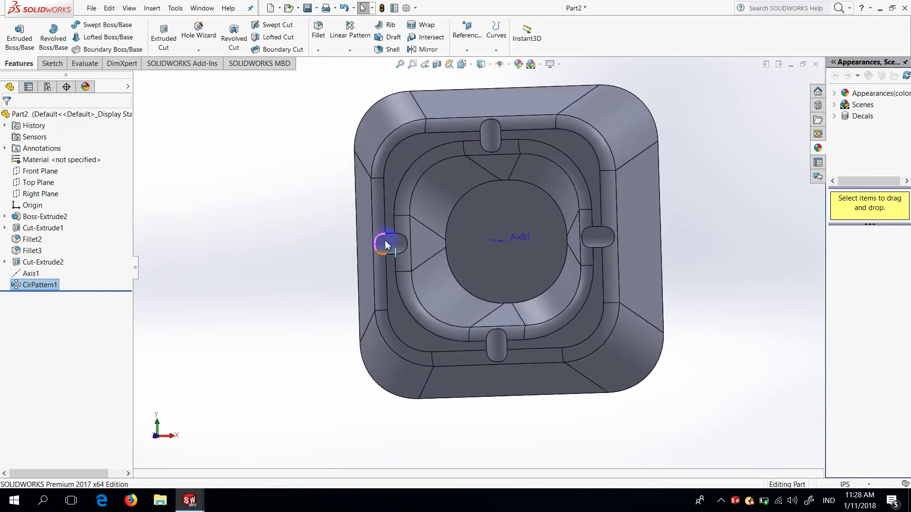
{"action": "left_click", "coordinate": [491, 138]}
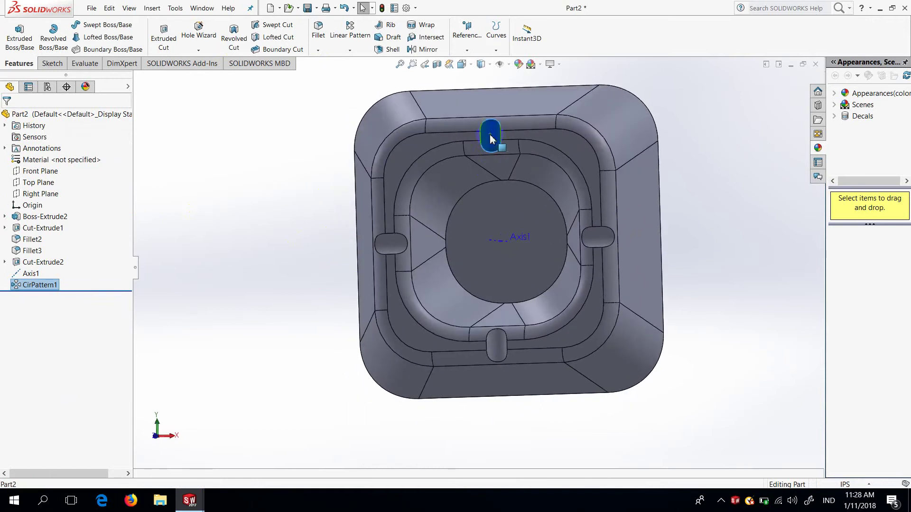
{"action": "left_click", "coordinate": [491, 341]}
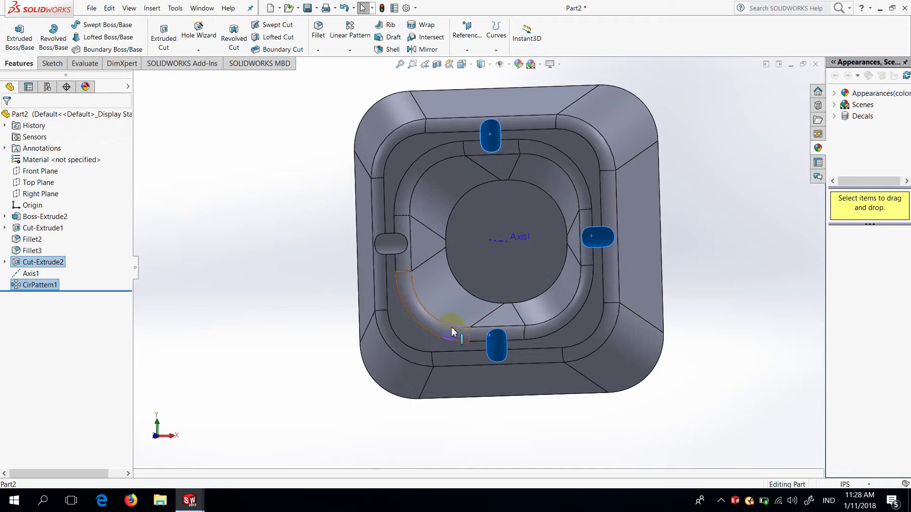
{"action": "left_click", "coordinate": [334, 48]}
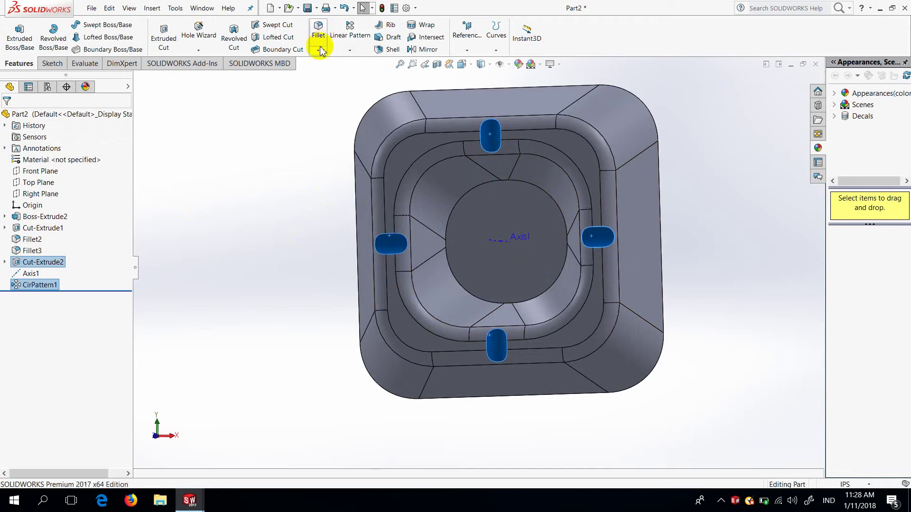
{"action": "left_click", "coordinate": [317, 51]}
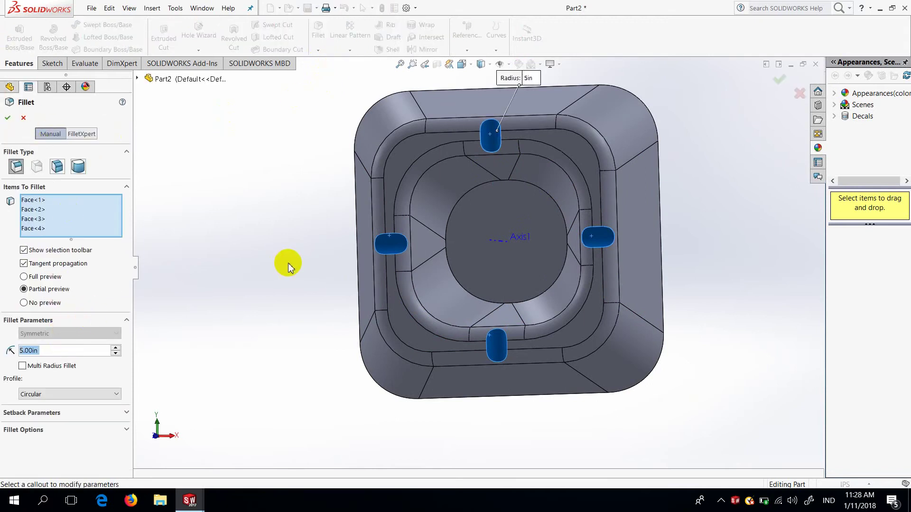
{"action": "type", "text": "3"}
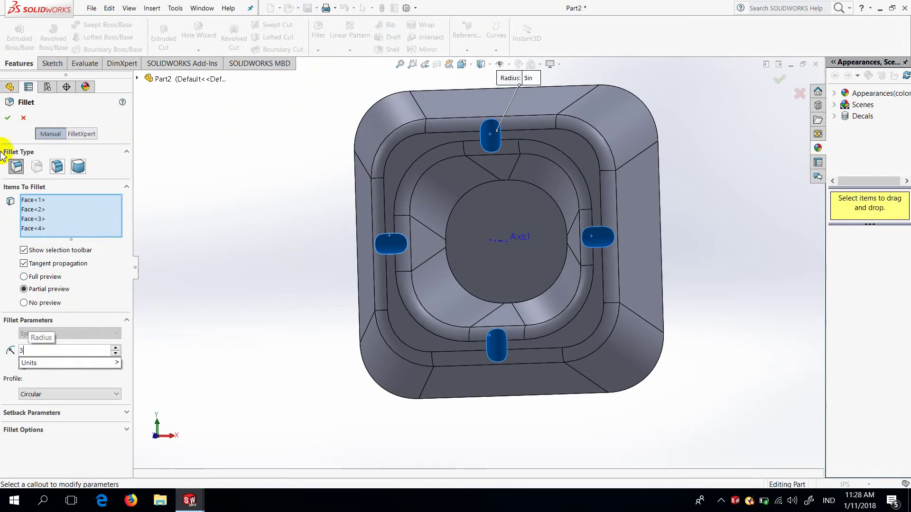
{"action": "left_click", "coordinate": [6, 118]}
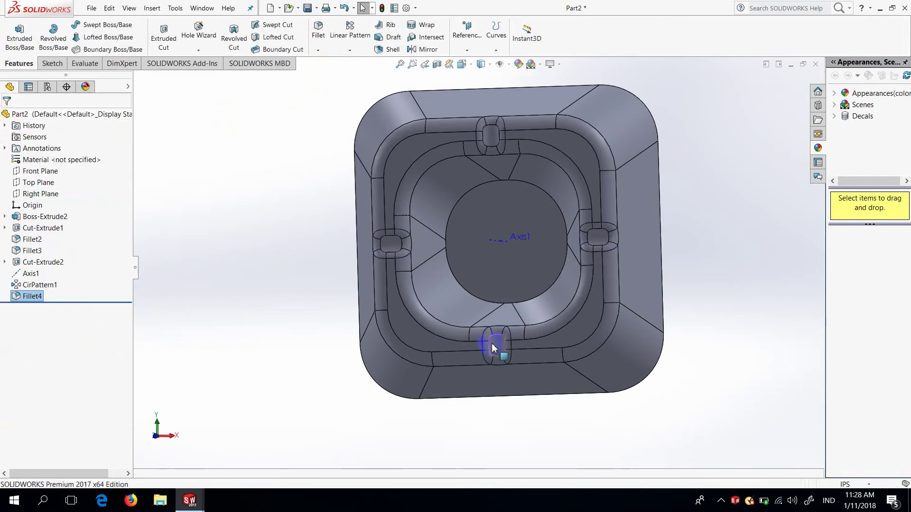
{"action": "mouse_move", "coordinate": [493, 346]}
{"action": "middle_mouse_down"}
{"action": "mouse_move", "coordinate": [515, 271]}
{"action": "mouse_move", "coordinate": [532, 273]}
{"action": "mouse_move", "coordinate": [468, 274]}
{"action": "mouse_move", "coordinate": [495, 379]}
{"action": "mouse_move", "coordinate": [525, 255]}
{"action": "mouse_move", "coordinate": [488, 320]}
{"action": "mouse_move", "coordinate": [525, 299]}
{"action": "mouse_move", "coordinate": [545, 271]}
{"action": "mouse_move", "coordinate": [416, 300]}
{"action": "mouse_move", "coordinate": [474, 266]}
{"action": "mouse_move", "coordinate": [545, 272]}
{"action": "mouse_move", "coordinate": [525, 236]}
{"action": "middle_mouse_up"}
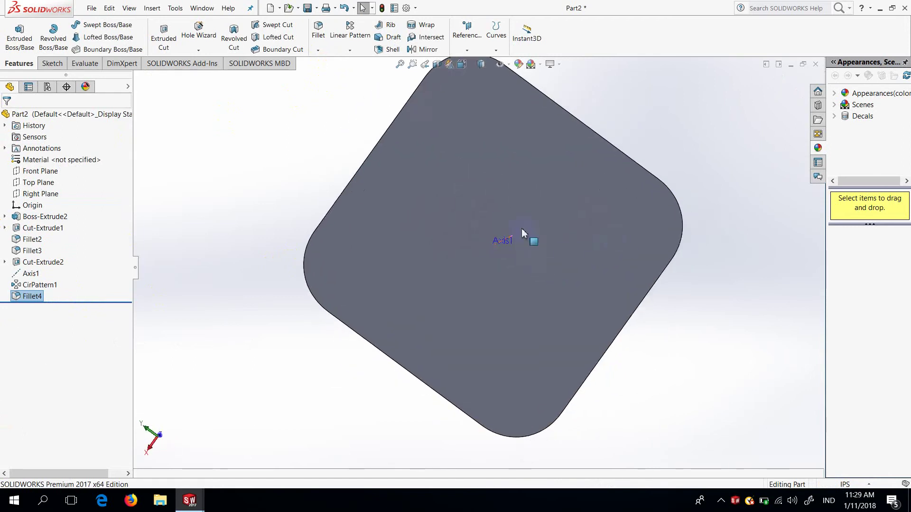
Shell the block open from its flat back face with 1.00 in walls.
{"action": "left_click", "coordinate": [484, 235]}
{"action": "left_click", "coordinate": [382, 26]}
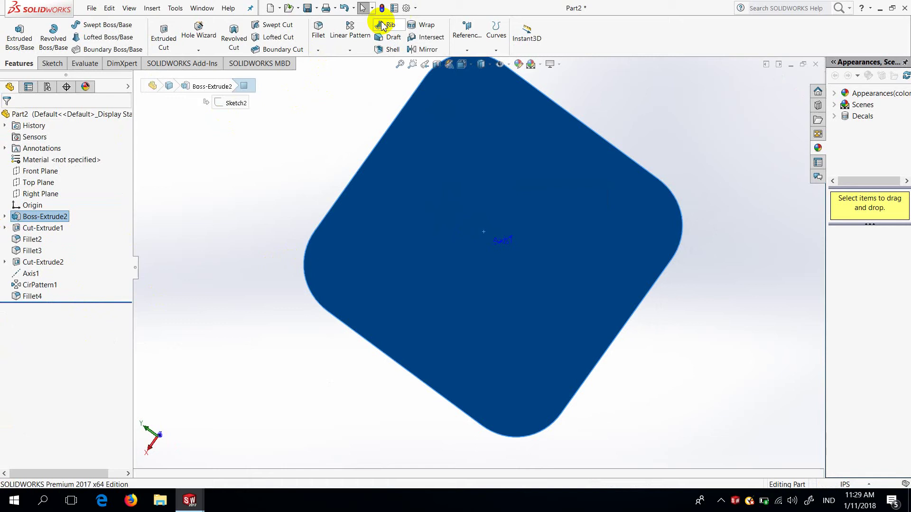
{"action": "left_click", "coordinate": [393, 49]}
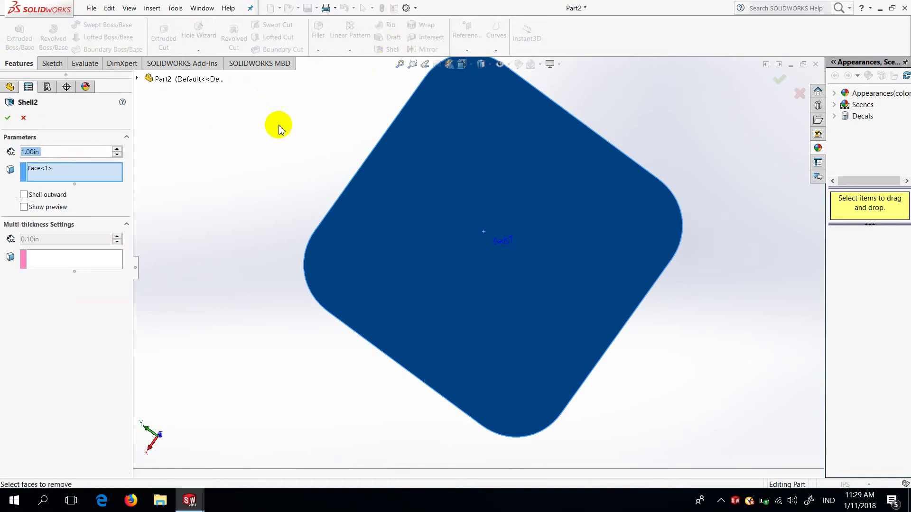
{"action": "type", "text": "1"}
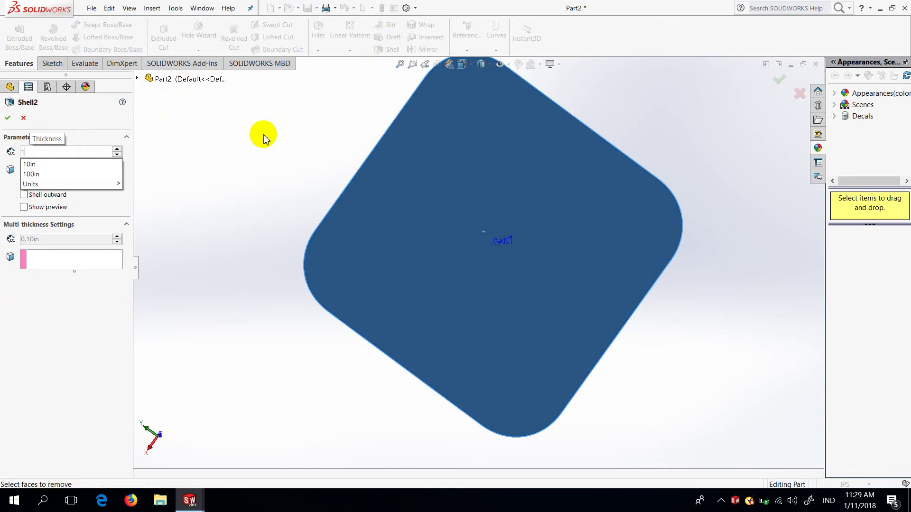
{"action": "key", "text": "Return"}
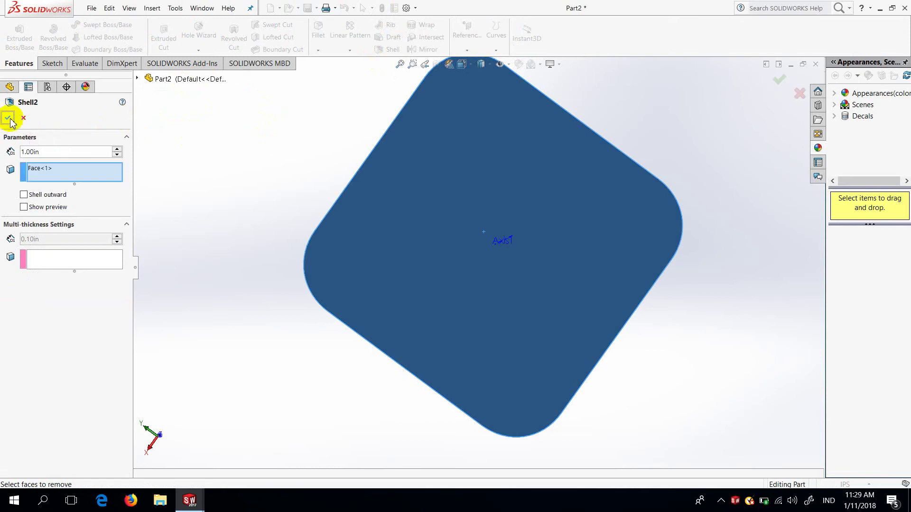
{"action": "left_click", "coordinate": [12, 123]}
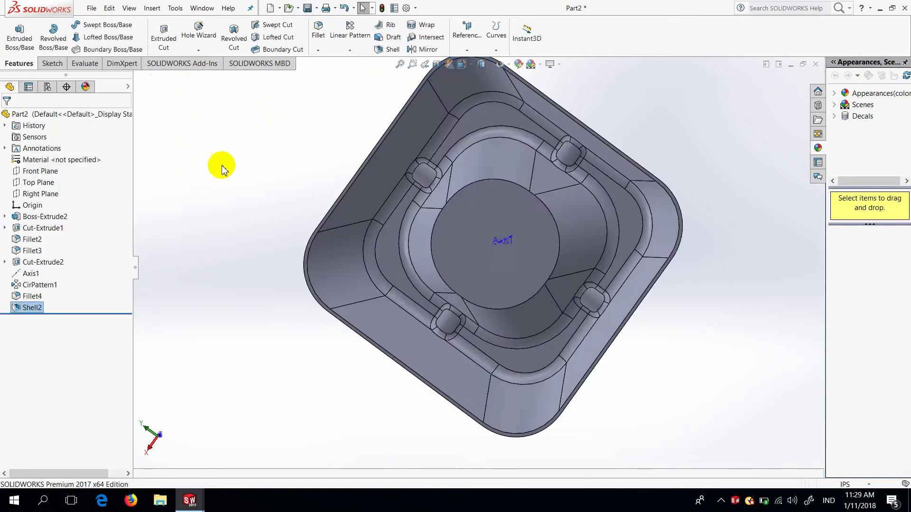
{"action": "mouse_move", "coordinate": [493, 238]}
{"action": "middle_mouse_down"}
{"action": "mouse_move", "coordinate": [587, 169]}
{"action": "mouse_move", "coordinate": [792, 230]}
{"action": "mouse_move", "coordinate": [818, 289]}
{"action": "mouse_move", "coordinate": [270, 240]}
{"action": "mouse_move", "coordinate": [412, 219]}
{"action": "mouse_move", "coordinate": [244, 264]}
{"action": "middle_mouse_up"}
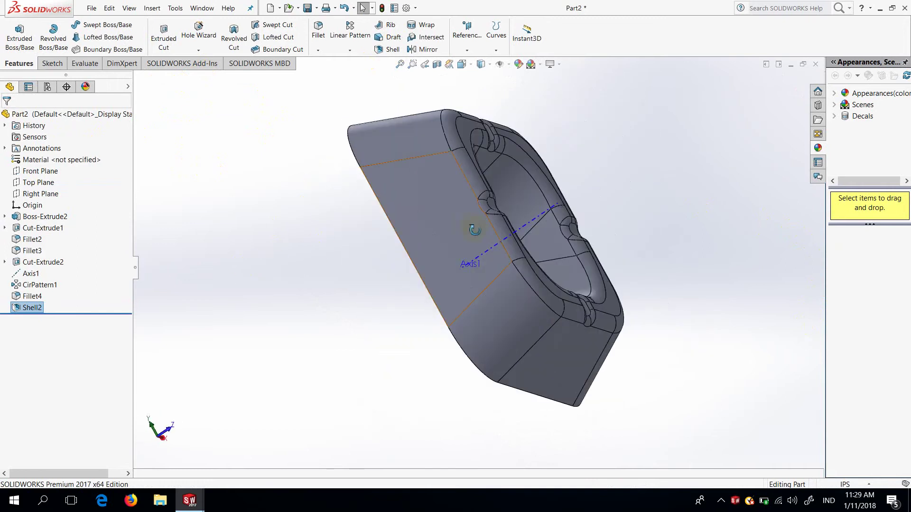
Hide the reference axis Axis1 in the graphics area.
{"action": "middle_click_drag", "start_coordinate": [467, 223], "coordinate": [372, 248]}
{"action": "mouse_move", "coordinate": [534, 290]}
{"action": "middle_mouse_down"}
{"action": "mouse_move", "coordinate": [590, 295]}
{"action": "mouse_move", "coordinate": [366, 226]}
{"action": "mouse_move", "coordinate": [399, 150]}
{"action": "mouse_move", "coordinate": [415, 148]}
{"action": "mouse_move", "coordinate": [517, 223]}
{"action": "middle_mouse_up"}
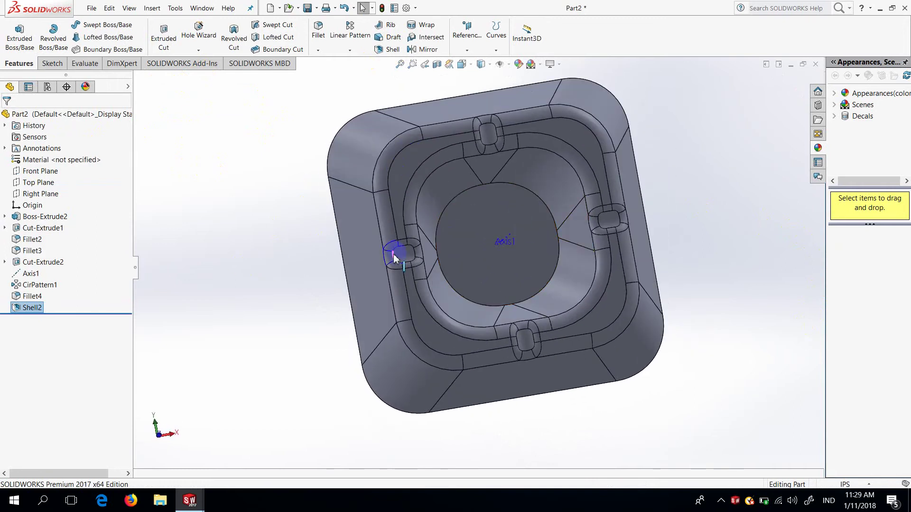
{"action": "middle_click_drag", "start_coordinate": [393, 257], "coordinate": [397, 147]}
{"action": "mouse_move", "coordinate": [437, 203]}
{"action": "middle_mouse_down"}
{"action": "mouse_move", "coordinate": [407, 284]}
{"action": "mouse_move", "coordinate": [507, 235]}
{"action": "middle_mouse_up"}
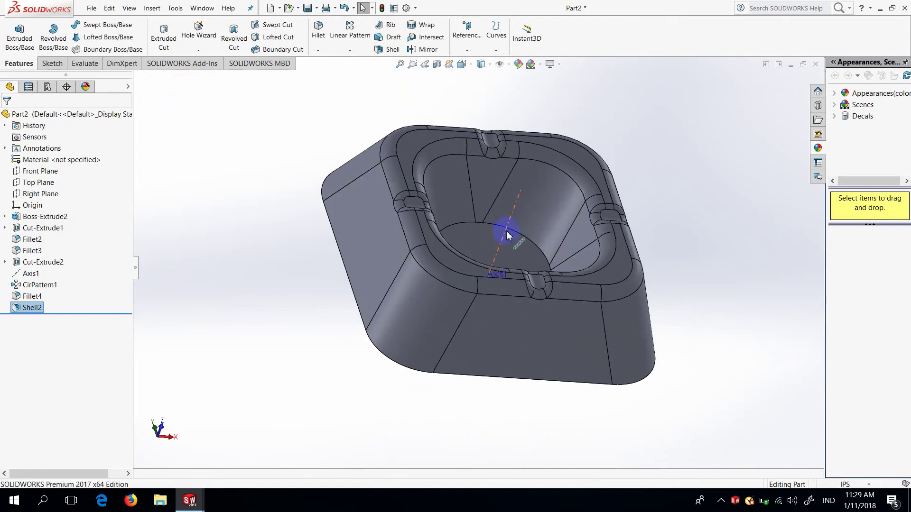
{"action": "left_click", "coordinate": [517, 218]}
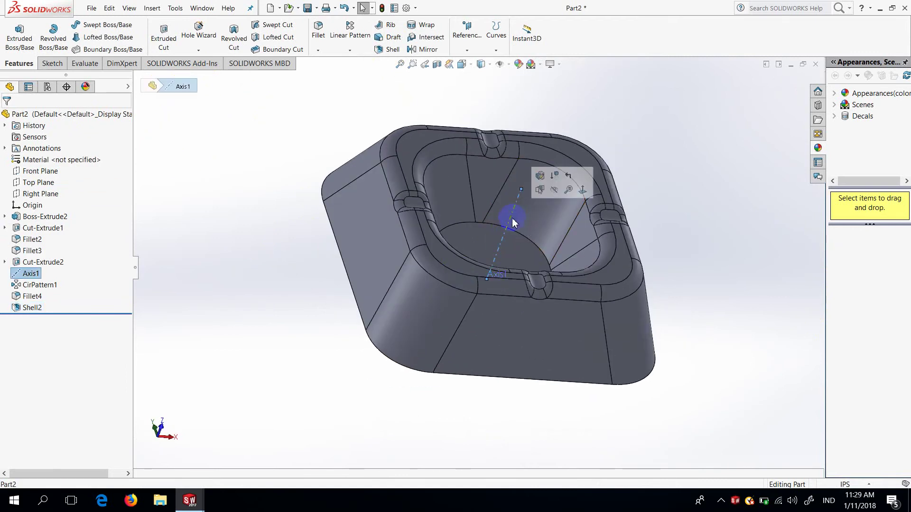
{"action": "left_click", "coordinate": [556, 190]}
Orbit the finished shelled part to inspect it from the top, side and edge-on.
{"action": "mouse_move", "coordinate": [460, 237]}
{"action": "middle_mouse_down"}
{"action": "mouse_move", "coordinate": [475, 350]}
{"action": "mouse_move", "coordinate": [472, 329]}
{"action": "mouse_move", "coordinate": [545, 270]}
{"action": "mouse_move", "coordinate": [579, 331]}
{"action": "mouse_move", "coordinate": [406, 340]}
{"action": "mouse_move", "coordinate": [493, 366]}
{"action": "mouse_move", "coordinate": [699, 320]}
{"action": "mouse_move", "coordinate": [531, 315]}
{"action": "mouse_move", "coordinate": [488, 218]}
{"action": "mouse_move", "coordinate": [468, 234]}
{"action": "mouse_move", "coordinate": [360, 237]}
{"action": "mouse_move", "coordinate": [521, 255]}
{"action": "middle_mouse_up"}
{"action": "mouse_move", "coordinate": [613, 258]}
{"action": "middle_mouse_down"}
{"action": "mouse_move", "coordinate": [524, 264]}
{"action": "mouse_move", "coordinate": [569, 220]}
{"action": "mouse_move", "coordinate": [493, 386]}
{"action": "mouse_move", "coordinate": [463, 329]}
{"action": "mouse_move", "coordinate": [488, 271]}
{"action": "middle_mouse_up"}
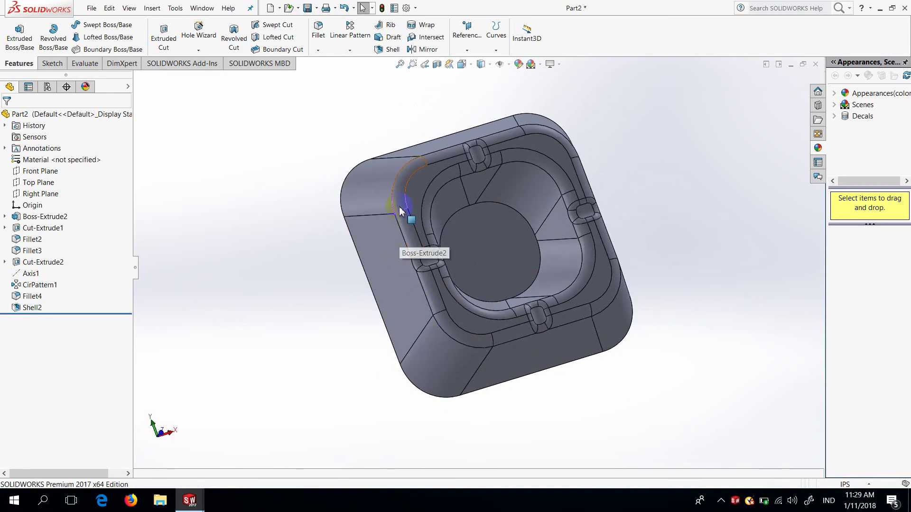
{"action": "mouse_move", "coordinate": [403, 206]}
{"action": "middle_mouse_down"}
{"action": "mouse_move", "coordinate": [362, 295]}
{"action": "mouse_move", "coordinate": [601, 208]}
{"action": "middle_mouse_up"}
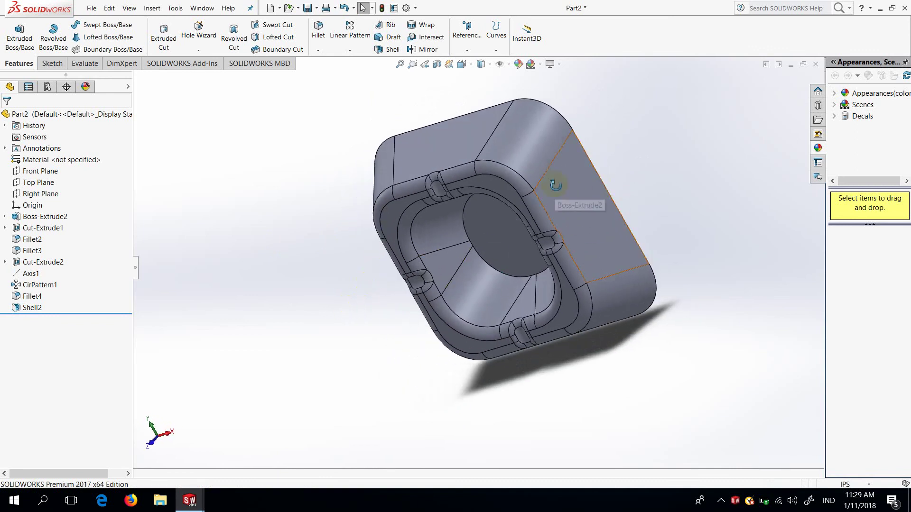
{"action": "mouse_move", "coordinate": [555, 185]}
{"action": "middle_mouse_down"}
{"action": "mouse_move", "coordinate": [624, 301]}
{"action": "mouse_move", "coordinate": [403, 233]}
{"action": "mouse_move", "coordinate": [512, 234]}
{"action": "mouse_move", "coordinate": [441, 261]}
{"action": "mouse_move", "coordinate": [494, 203]}
{"action": "mouse_move", "coordinate": [476, 245]}
{"action": "middle_mouse_up"}
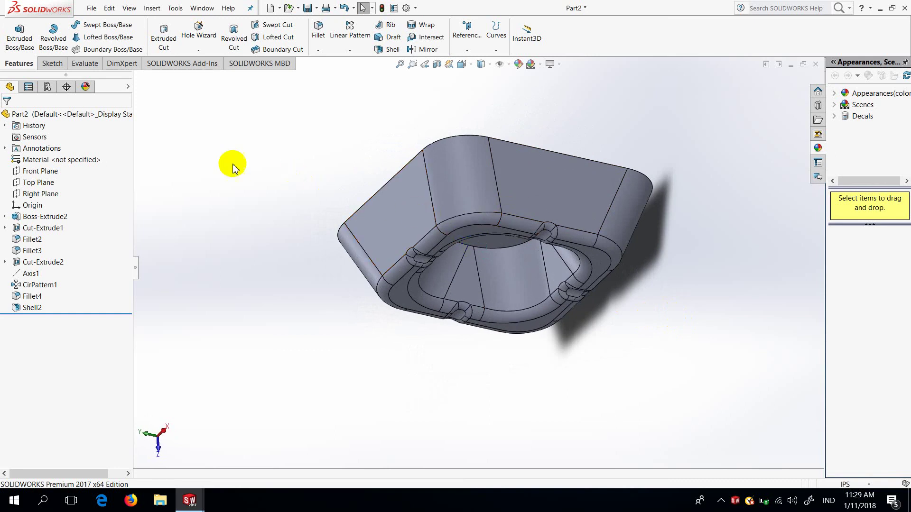